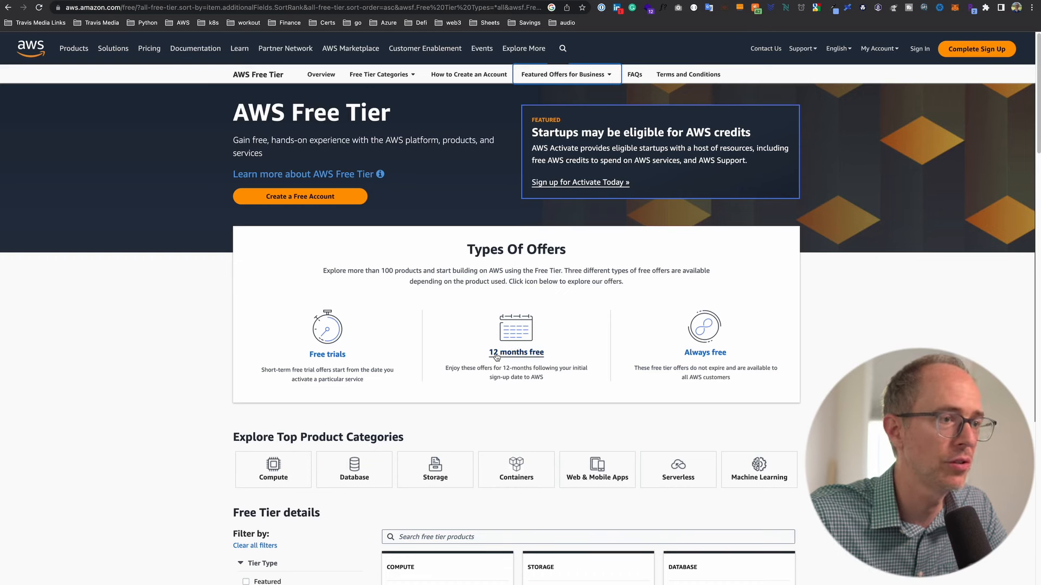
pyautogui.scroll(-6, 392, 389)
pyautogui.moveTo(482, 314)
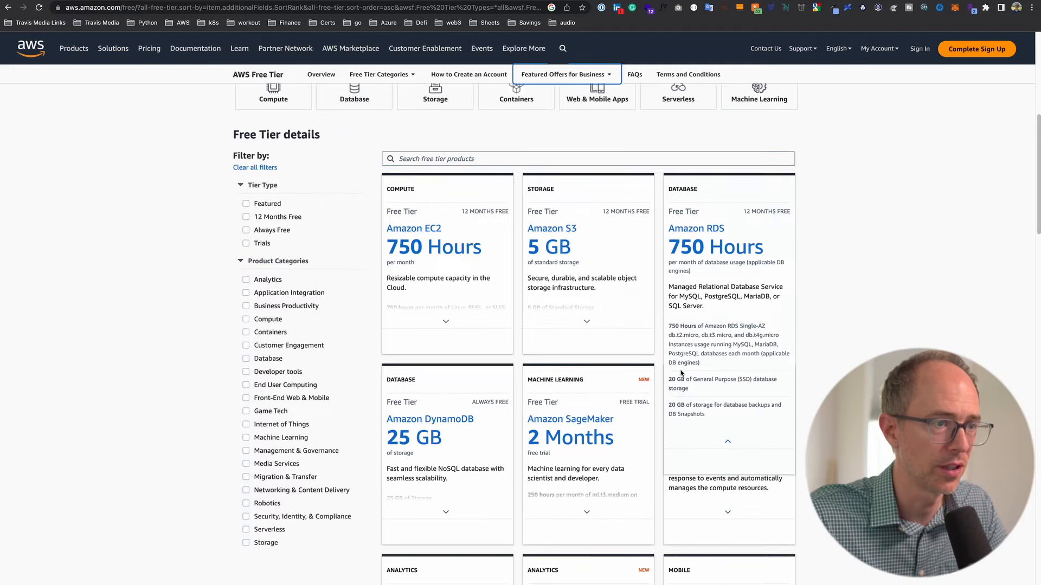
pyautogui.scroll(6, 705, 374)
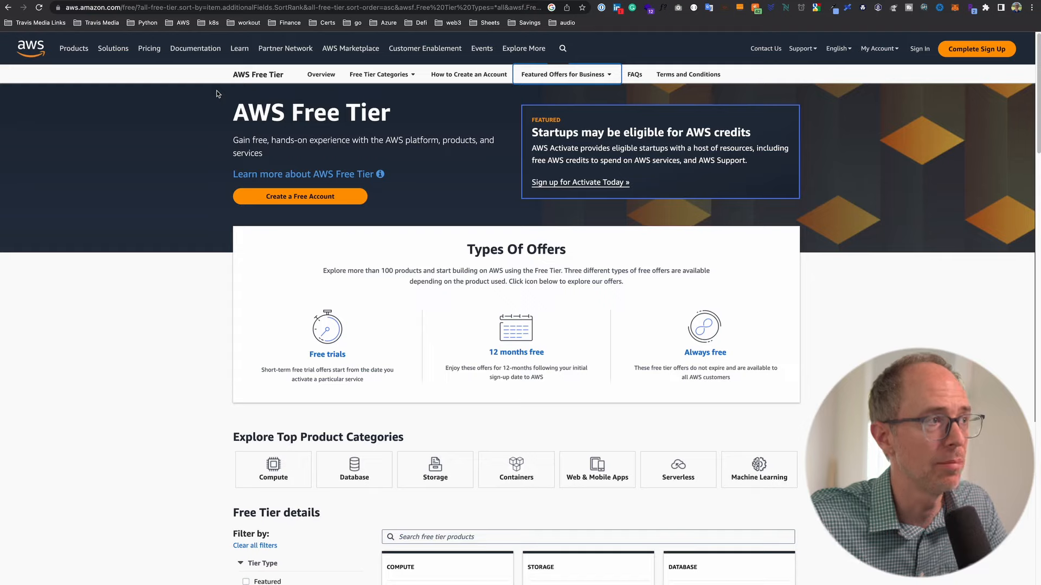
# Step: Start a free AWS account, entering the root user email address and an account name
pyautogui.click(293, 199)
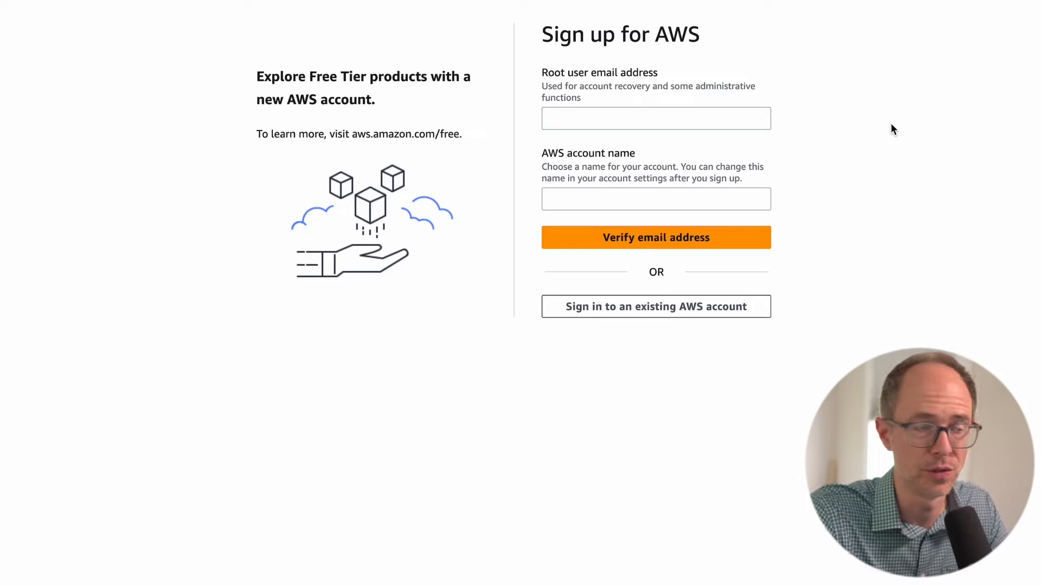
pyautogui.click(739, 118)
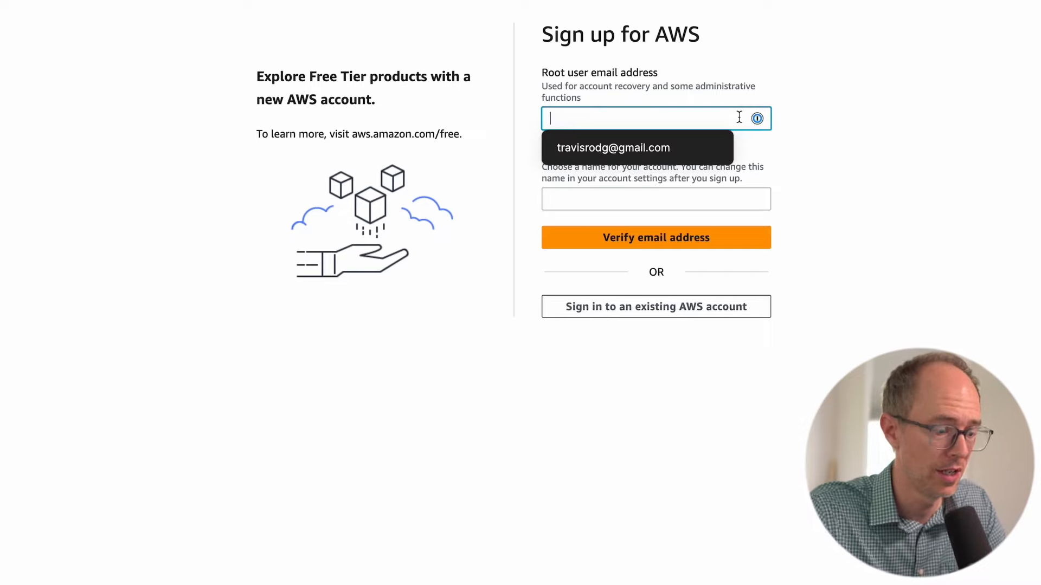
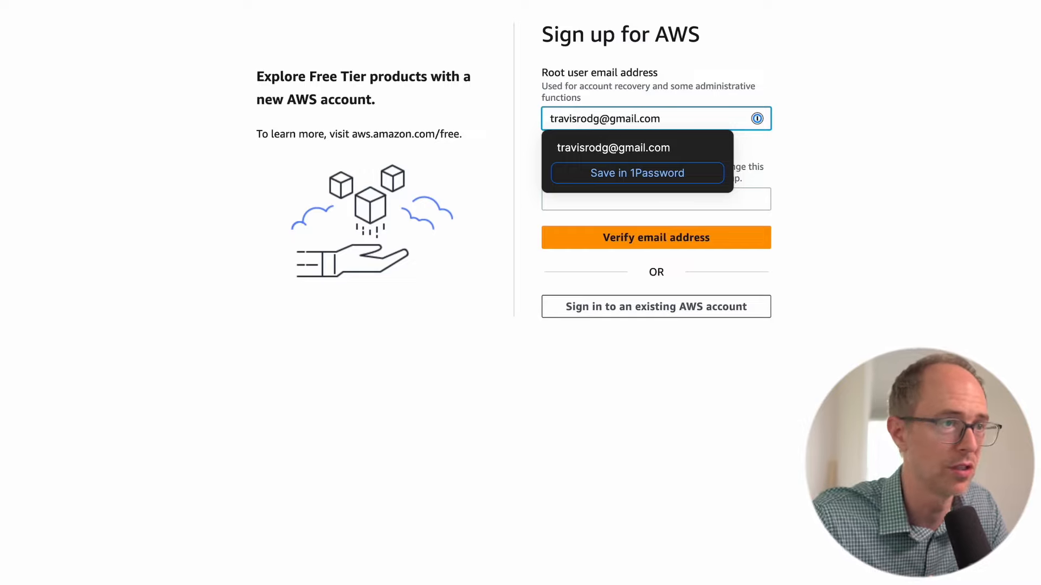
pyautogui.click(878, 139)
pyautogui.click(716, 192)
pyautogui.write('T')
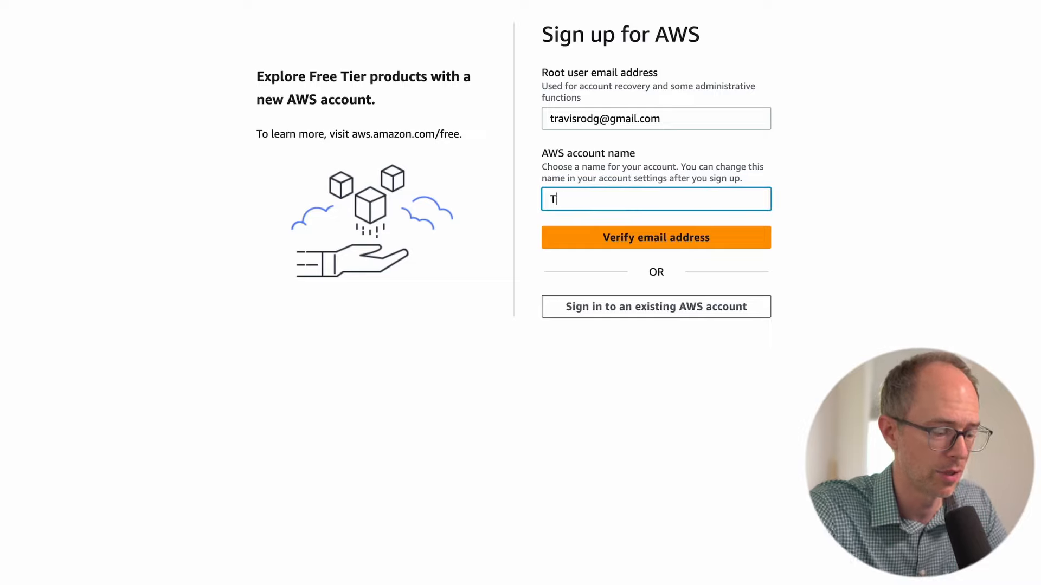
pyautogui.write('ravisMedia')
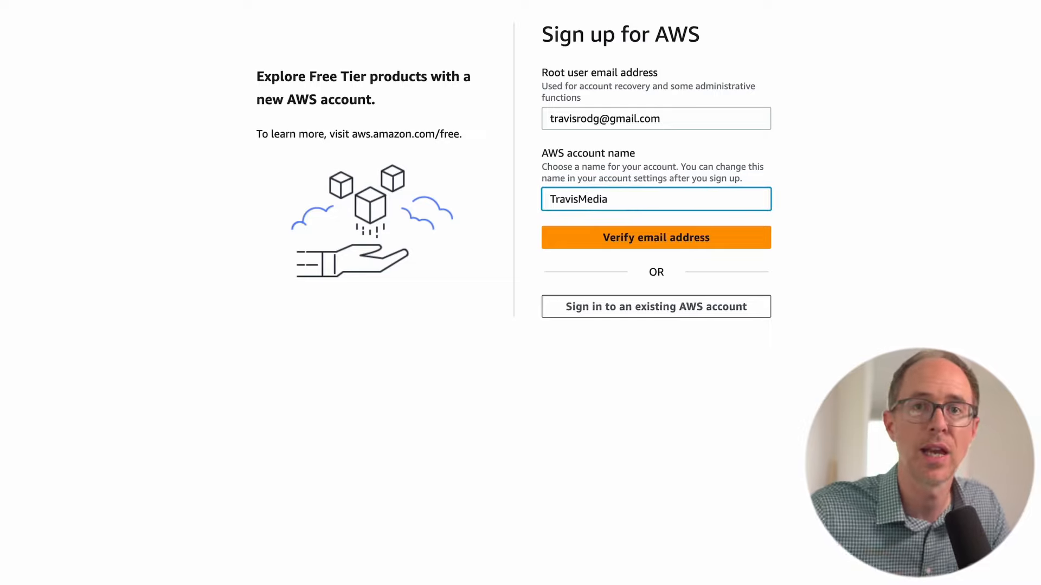
# Step: Verify the root email address with the emailed verification code
pyautogui.click(679, 252)
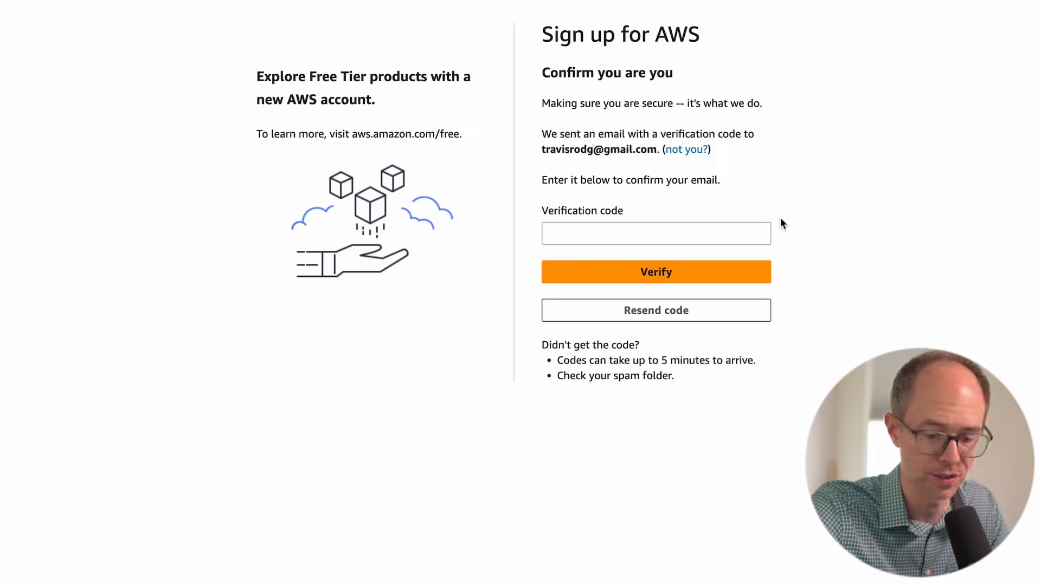
pyautogui.click(701, 230)
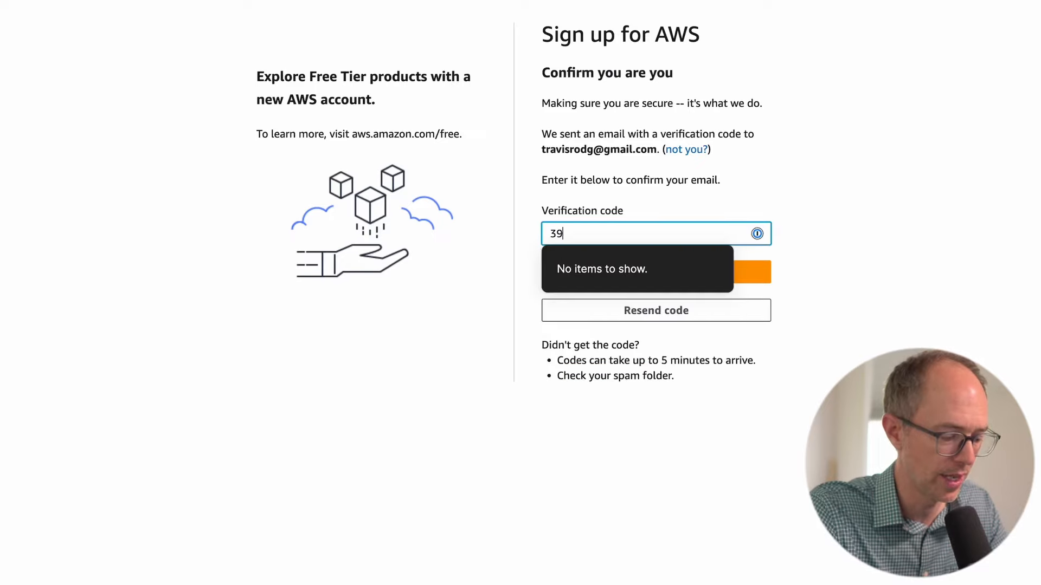
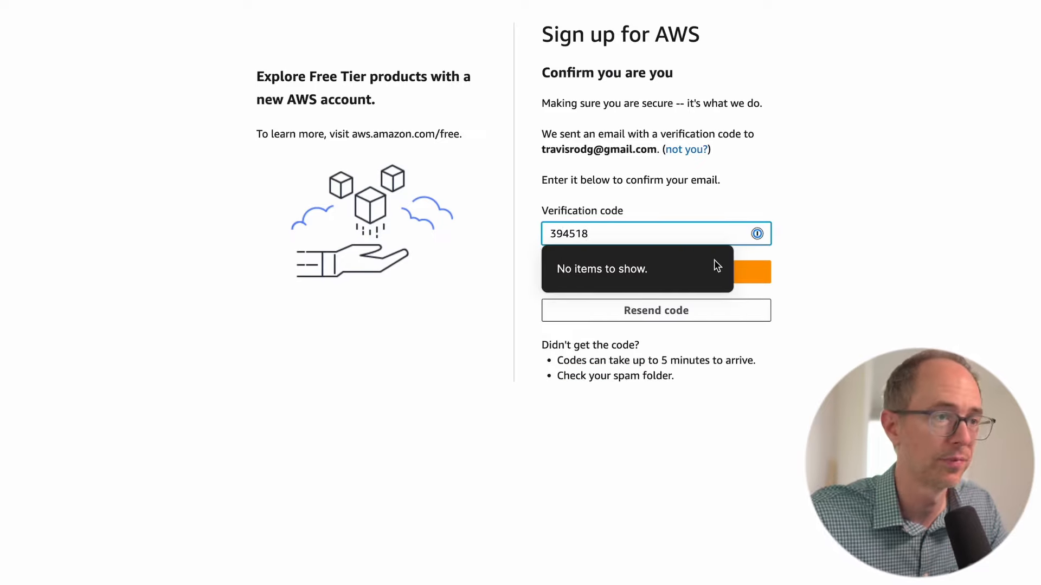
pyautogui.click(814, 286)
pyautogui.click(708, 267)
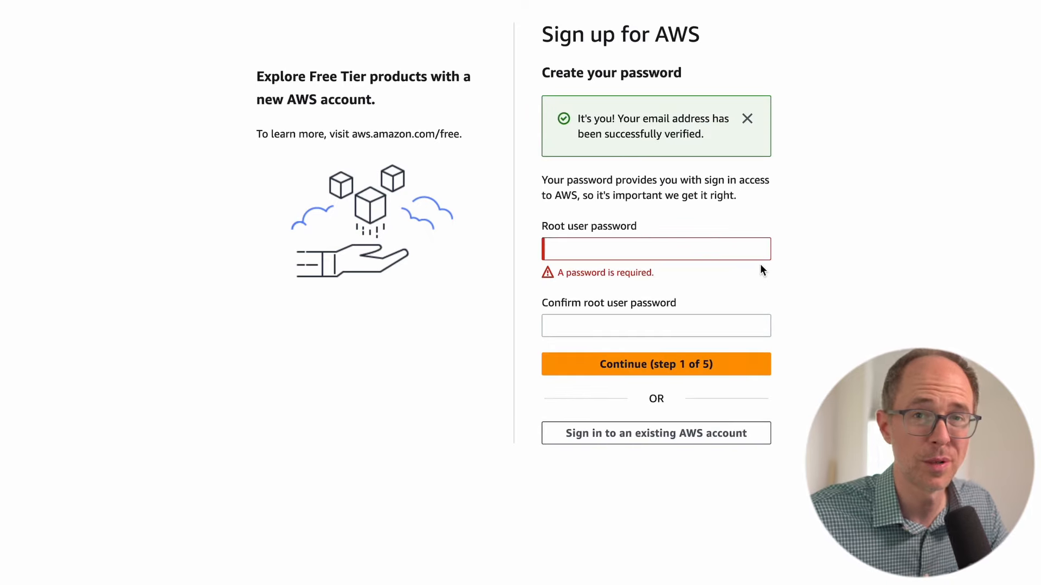
# Step: Enter and confirm the root user password, then continue to Contact Information
pyautogui.click(724, 247)
pyautogui.write('*********')
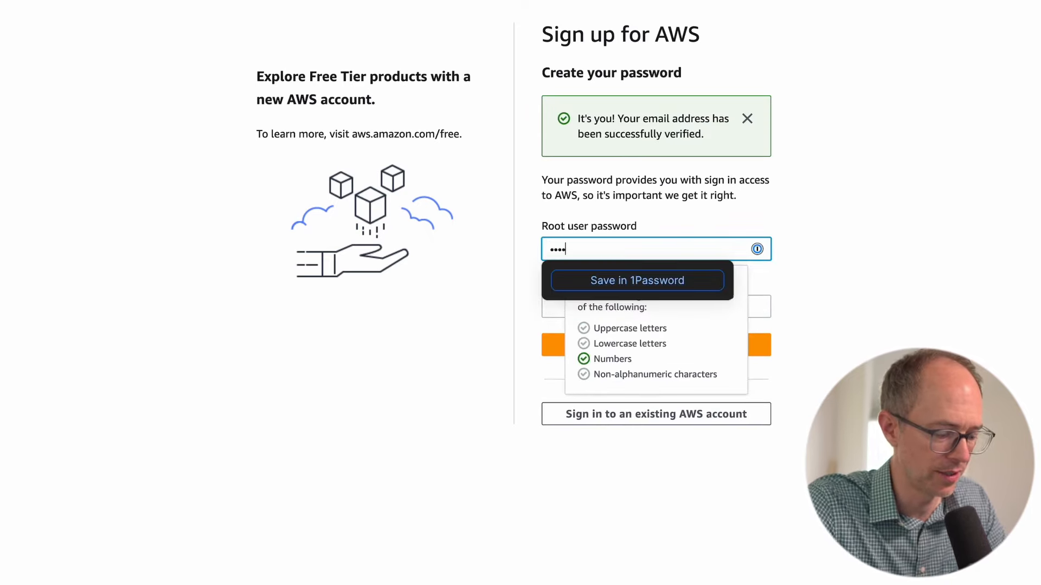
pyautogui.write('*')
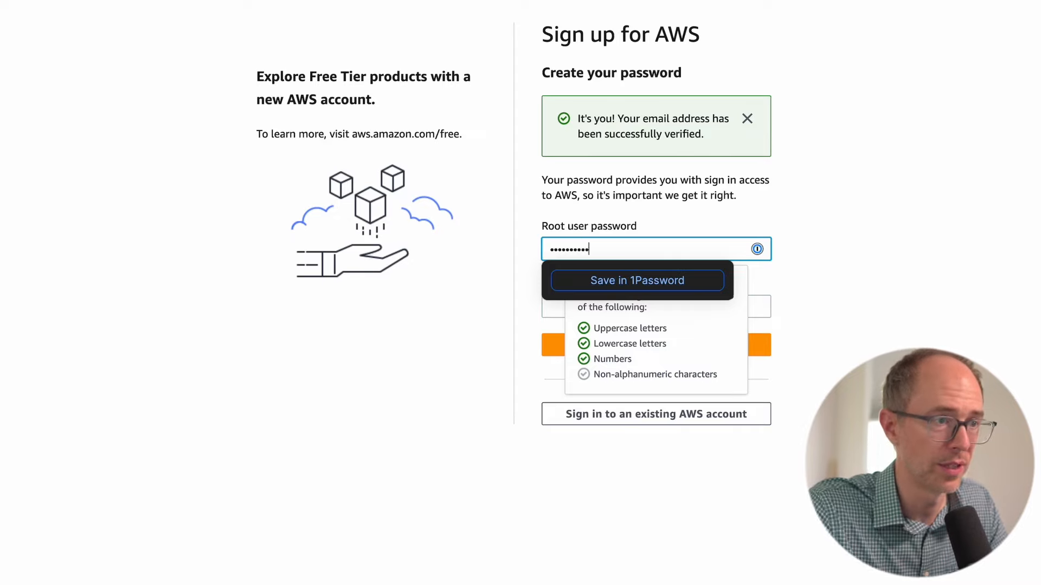
pyautogui.click(679, 340)
pyautogui.click(645, 251)
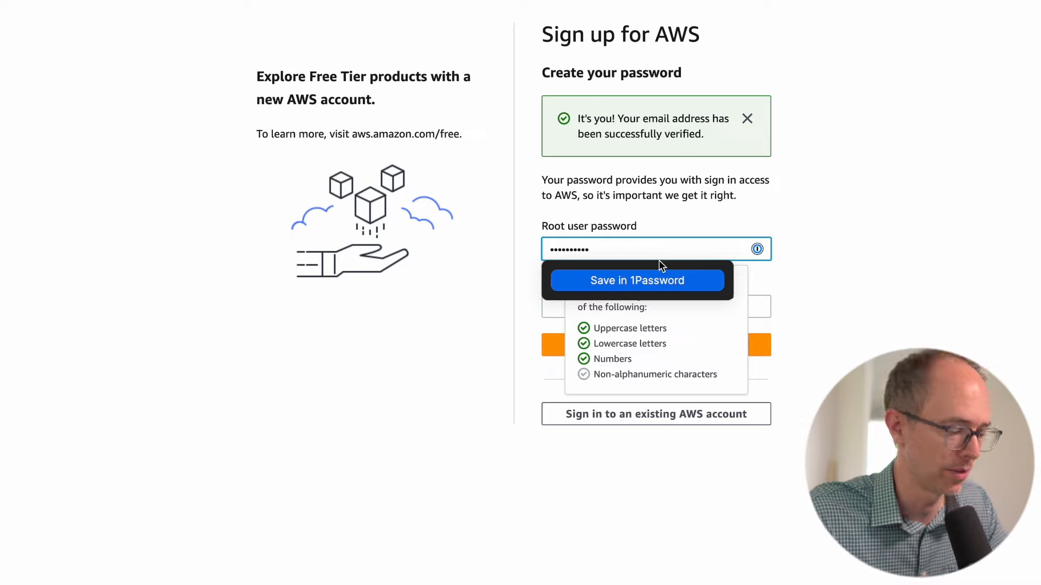
pyautogui.write('***')
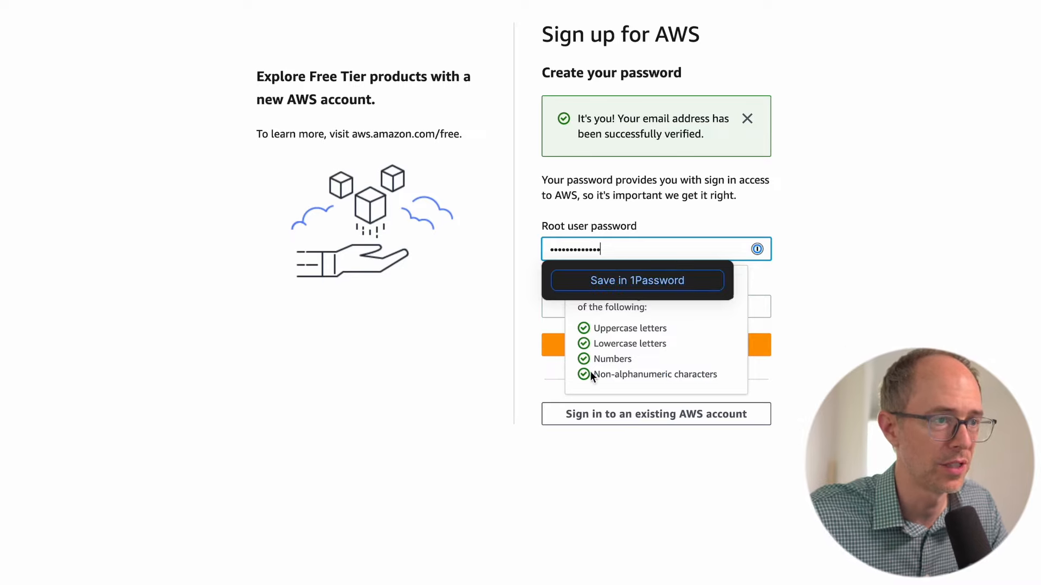
pyautogui.press('Tab')
pyautogui.write('******')
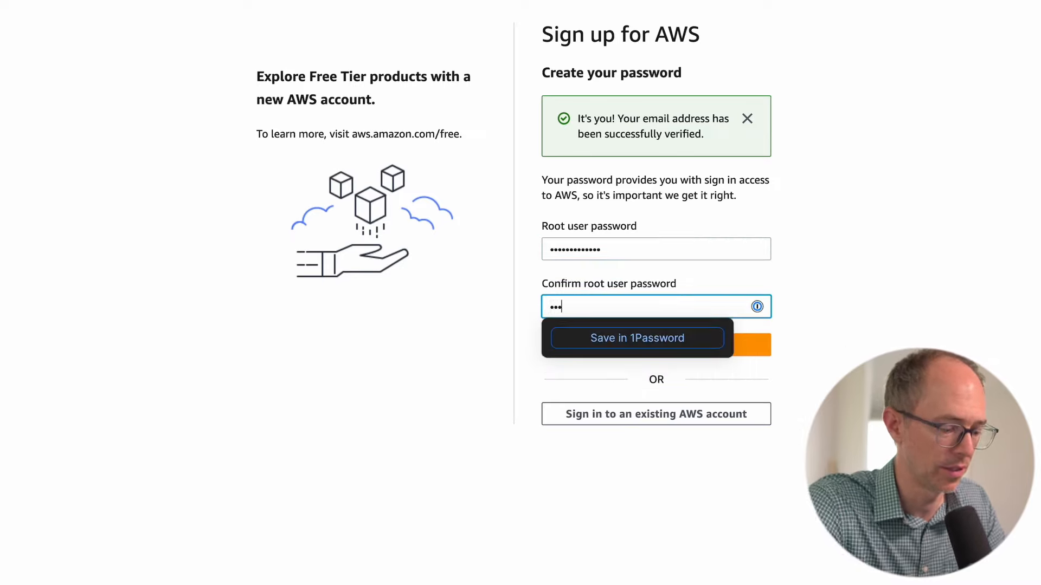
pyautogui.write('*******')
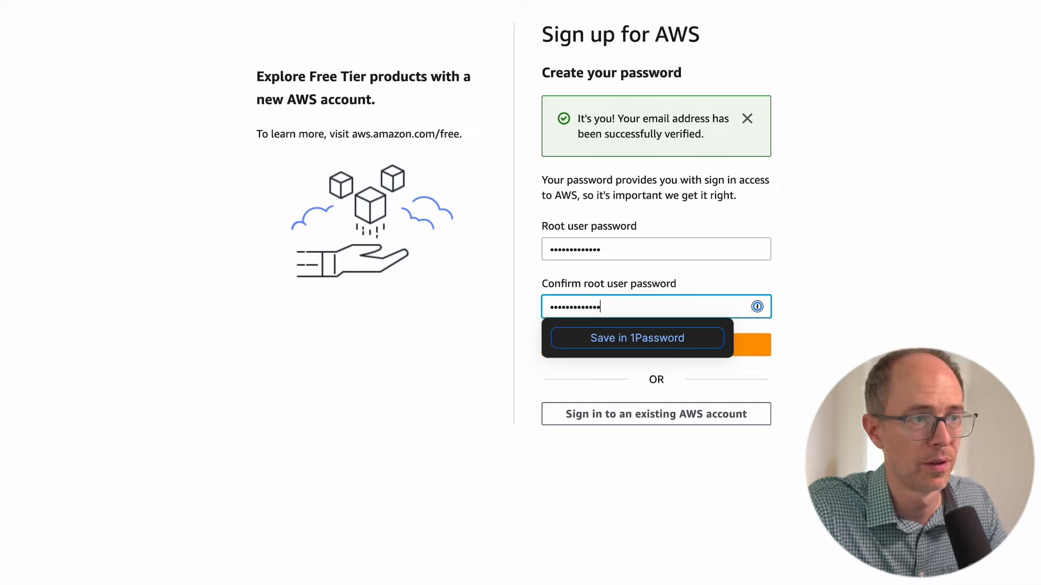
pyautogui.click(721, 343)
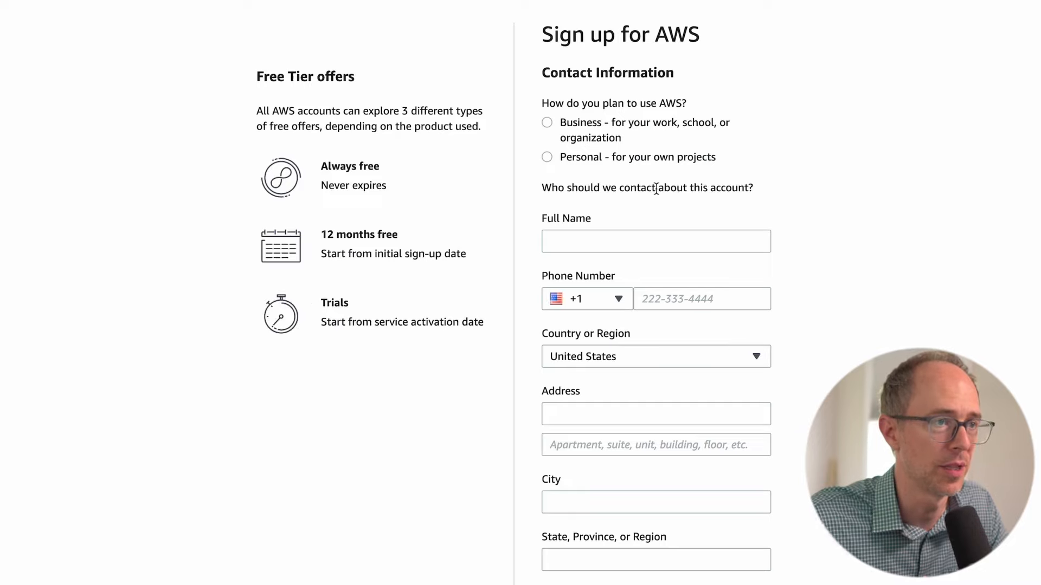
# Step: Choose Personal use and fill in the contact's full name, phone number and street address
pyautogui.click(580, 159)
pyautogui.click(608, 235)
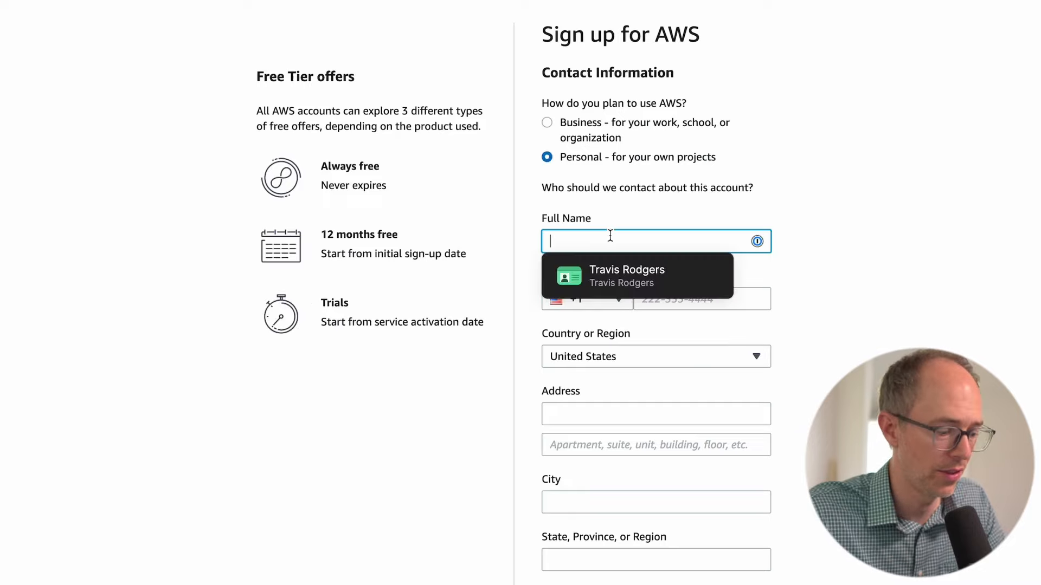
pyautogui.write('Travis ')
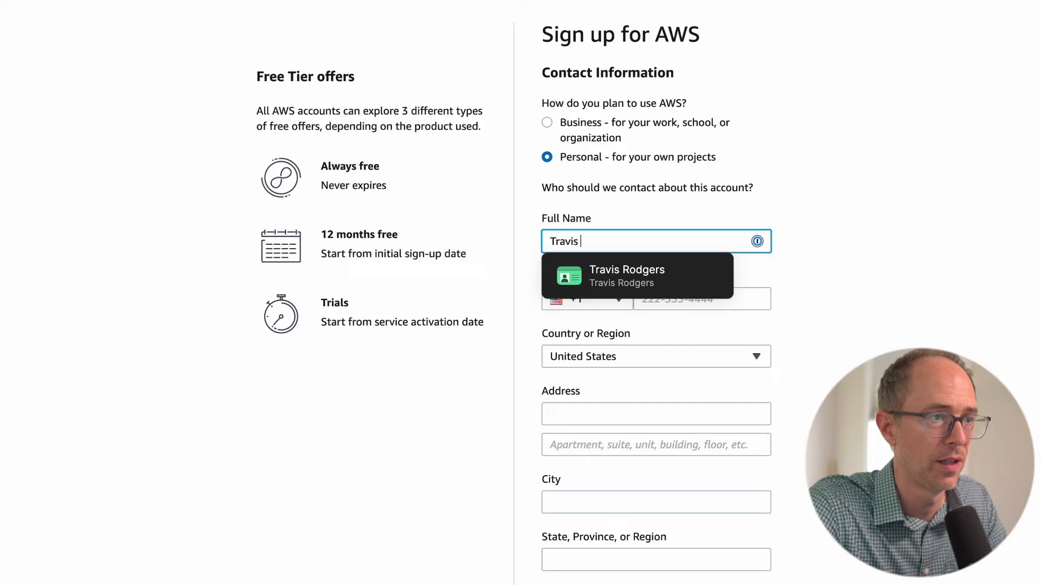
pyautogui.write('Rodgers')
pyautogui.click(673, 296)
pyautogui.write('••••••••••')
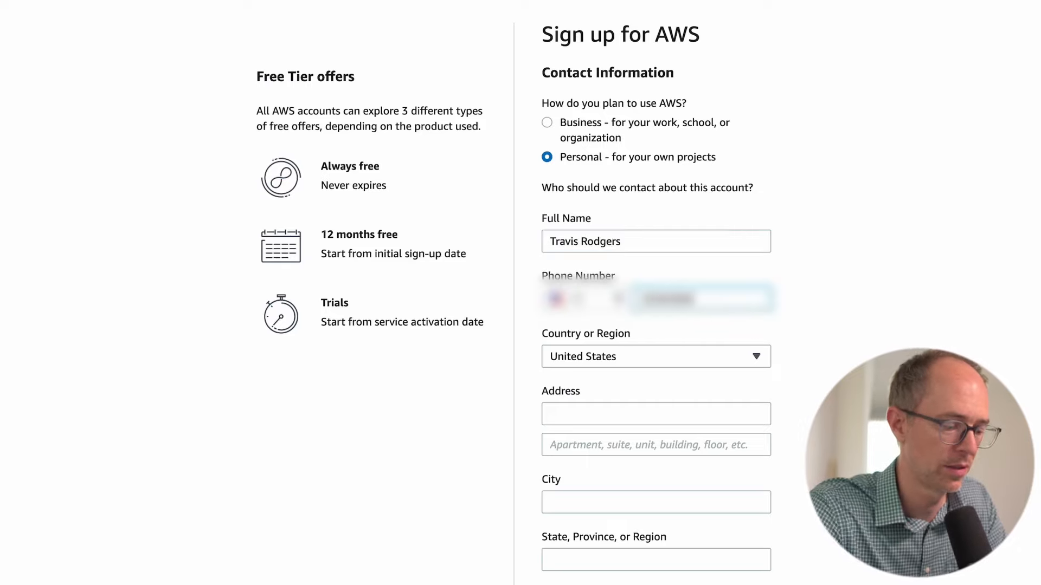
pyautogui.click(716, 409)
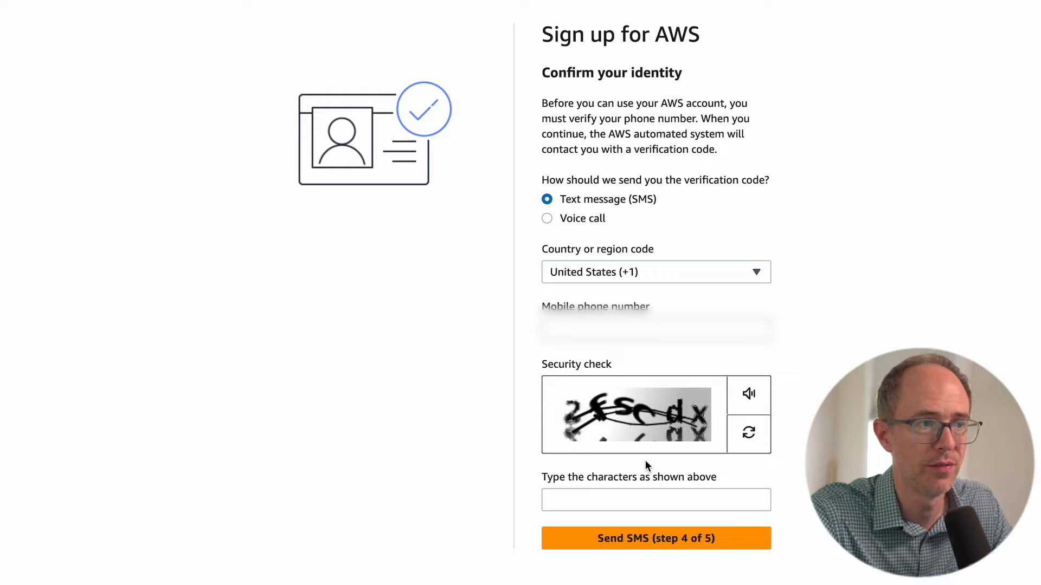
# Step: Enter the mobile number, solve a refreshed security check, and request the SMS code
pyautogui.click(623, 324)
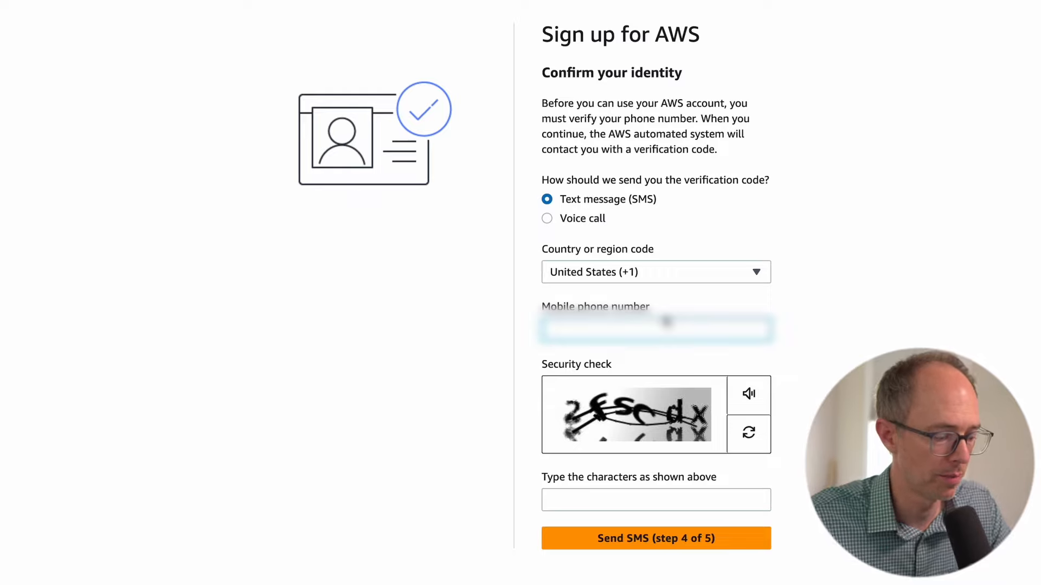
pyautogui.write('0000000000')
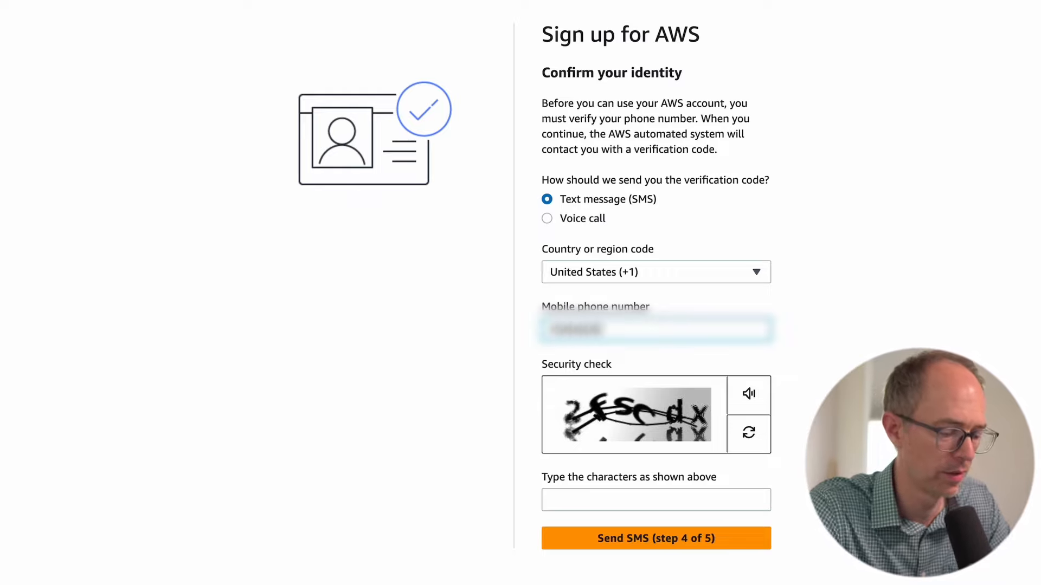
pyautogui.click(753, 460)
pyautogui.click(748, 433)
pyautogui.click(688, 497)
pyautogui.write('n3dbph')
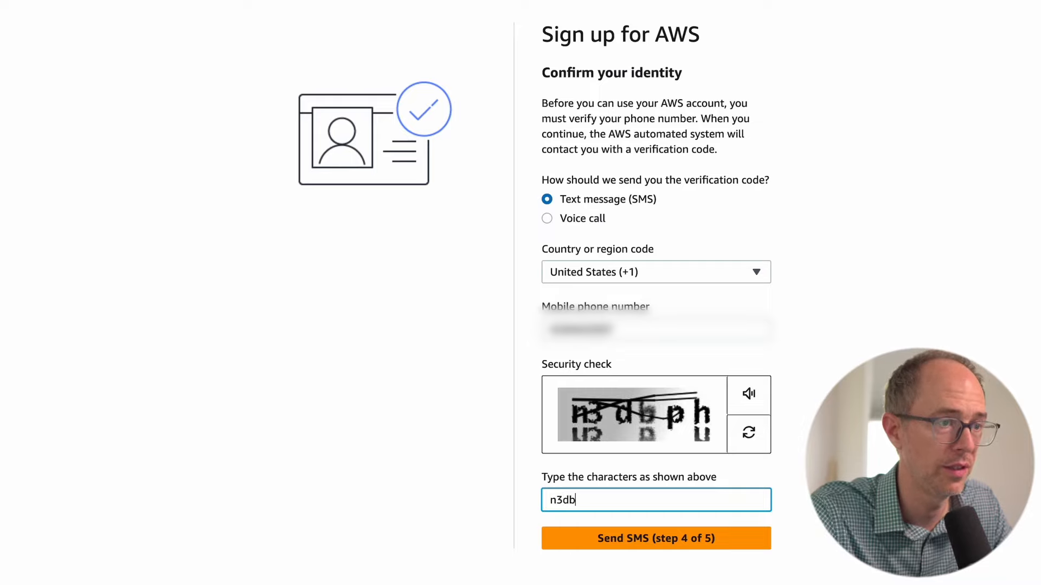
pyautogui.click(713, 540)
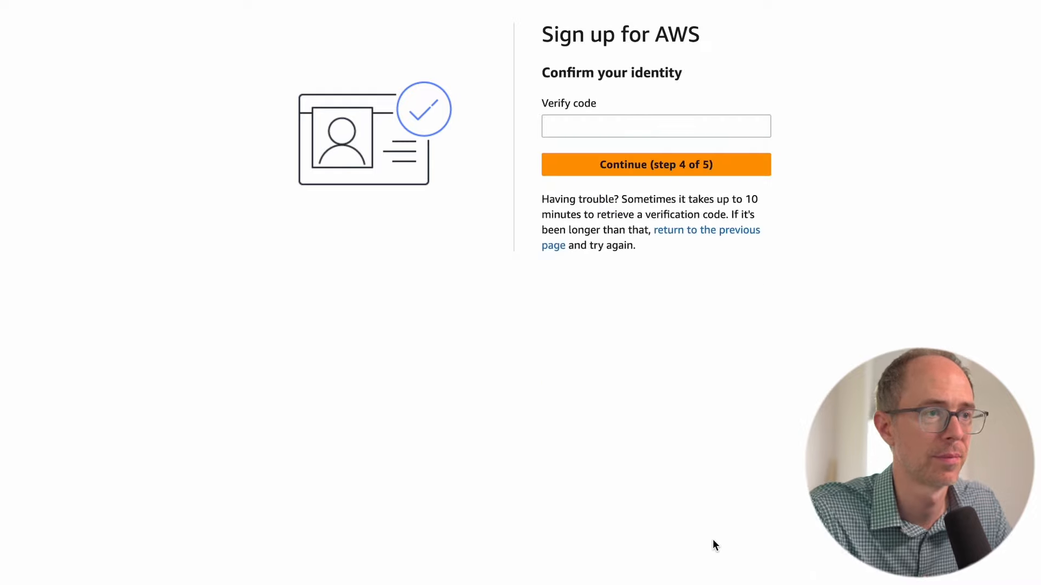
# Step: Enter the received SMS verification code and continue to the support plan step
pyautogui.click(657, 123)
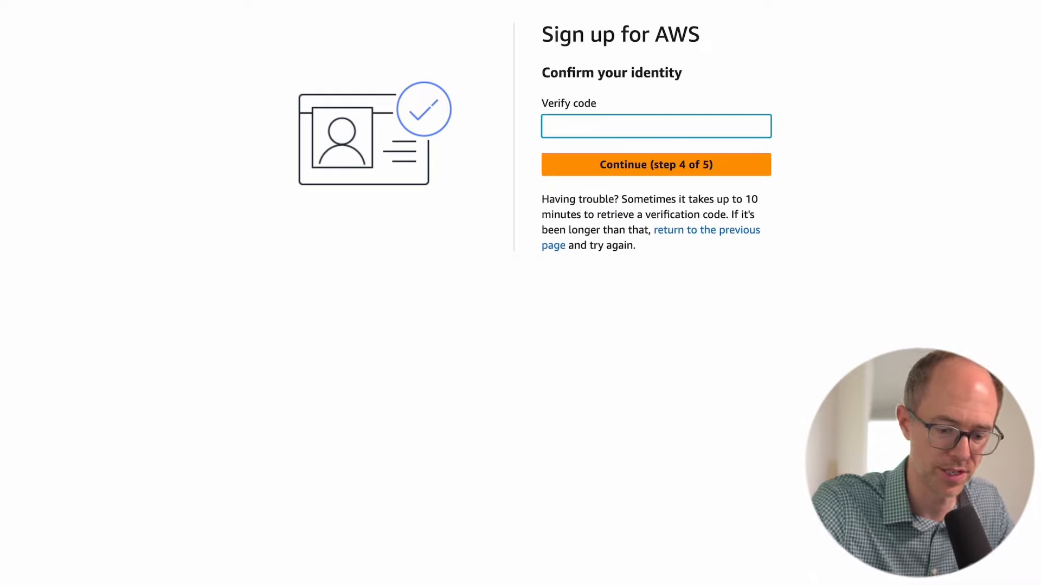
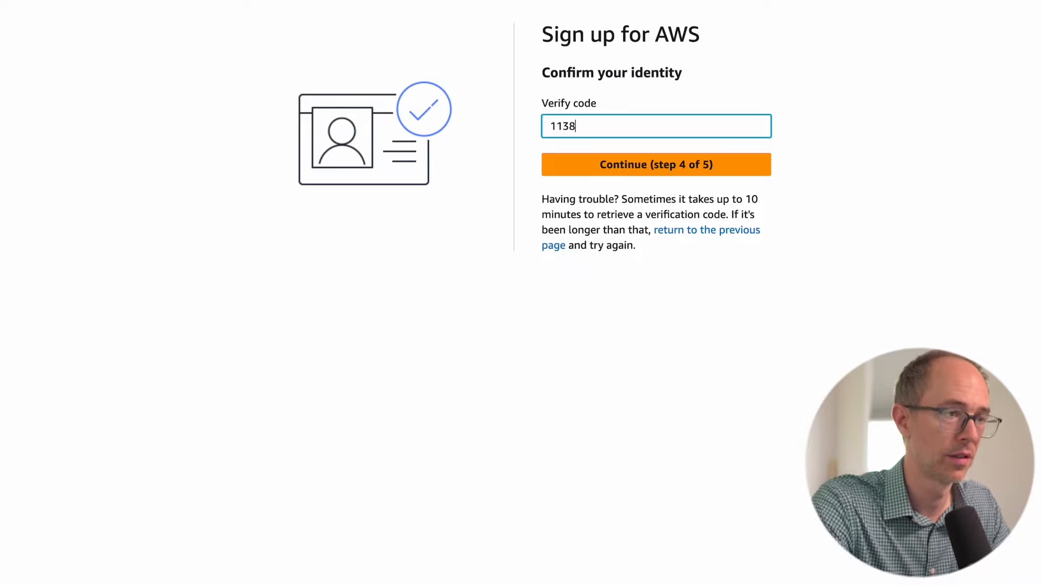
pyautogui.click(691, 166)
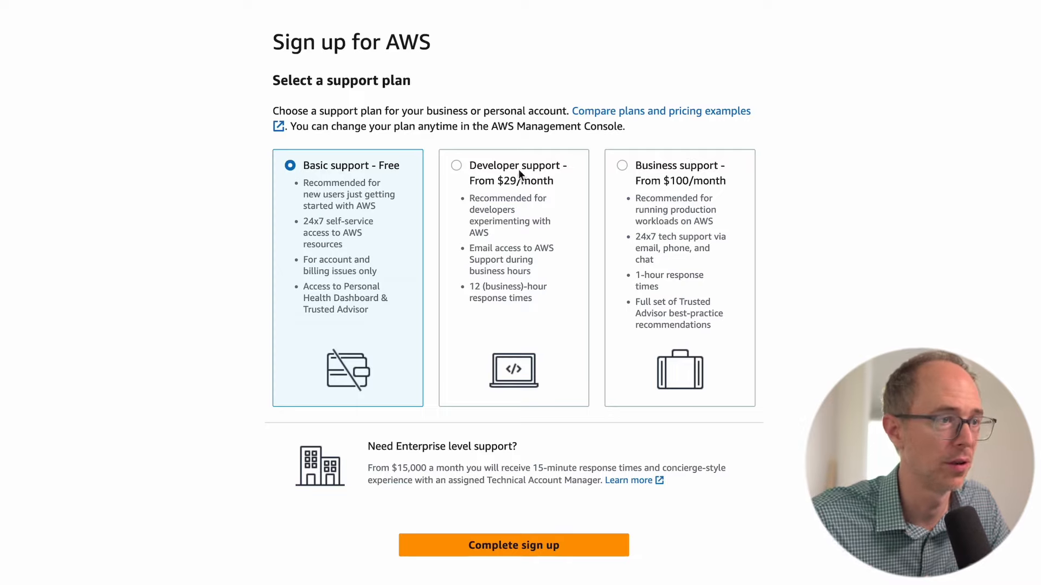
# Step: Finish sign-up with the free Basic support plan and go to the Management Console sign-in
pyautogui.click(544, 544)
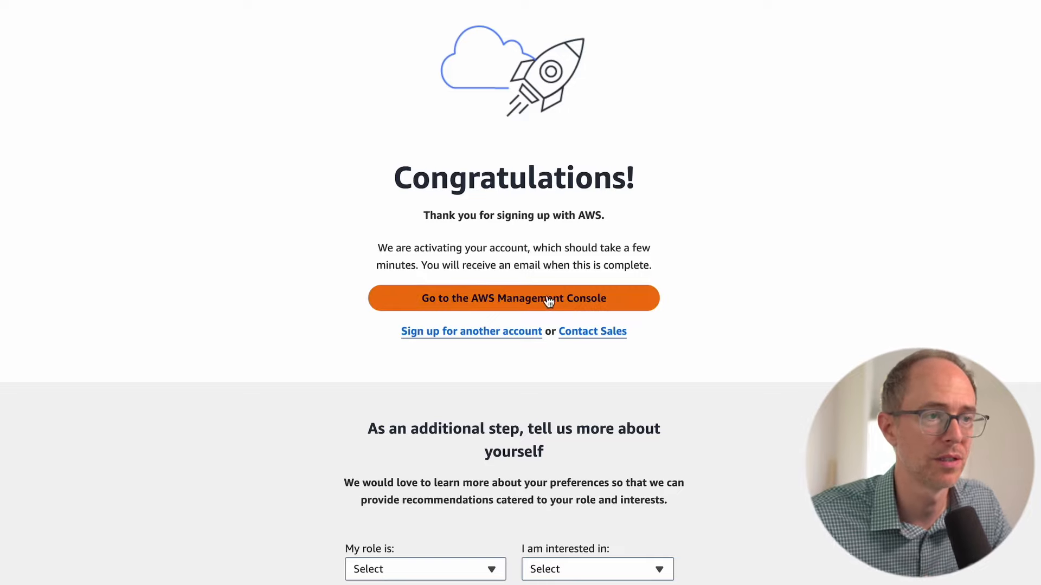
pyautogui.click(531, 299)
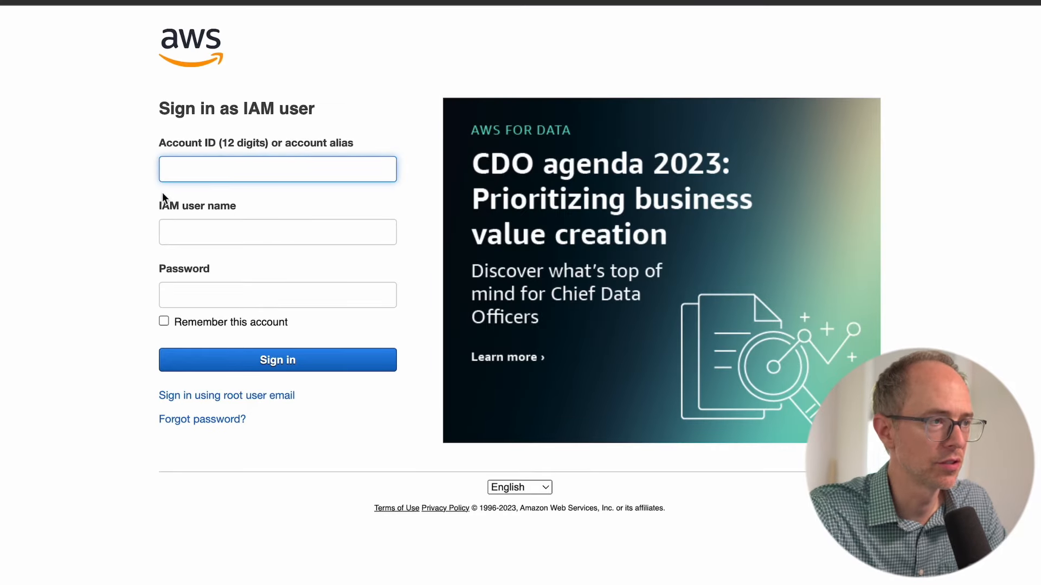
# Step: Sign in as the root user with the root email address and password
pyautogui.moveTo(157, 144); pyautogui.dragTo(288, 145)
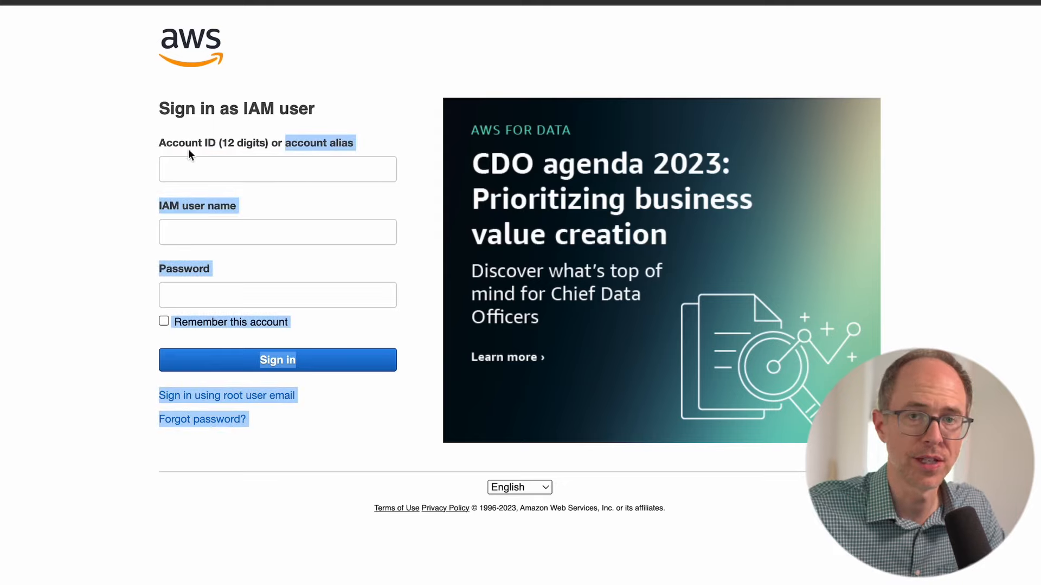
pyautogui.click(191, 281)
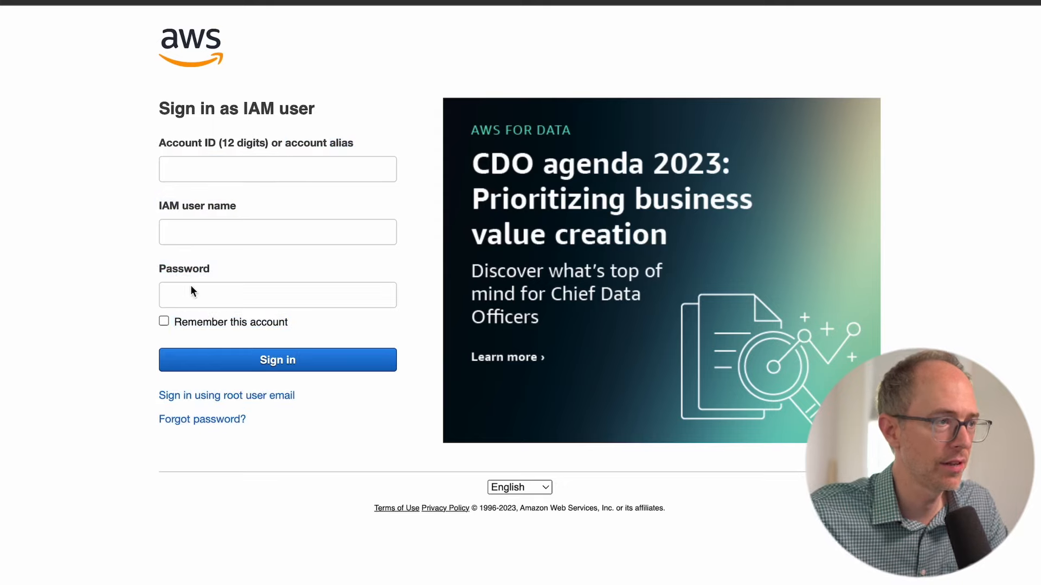
pyautogui.click(242, 397)
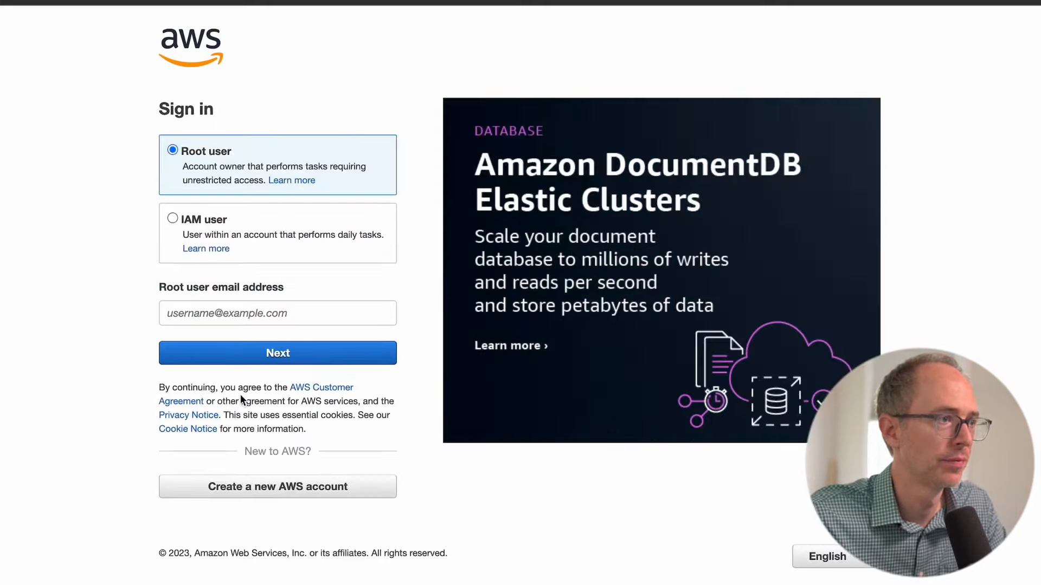
pyautogui.click(242, 316)
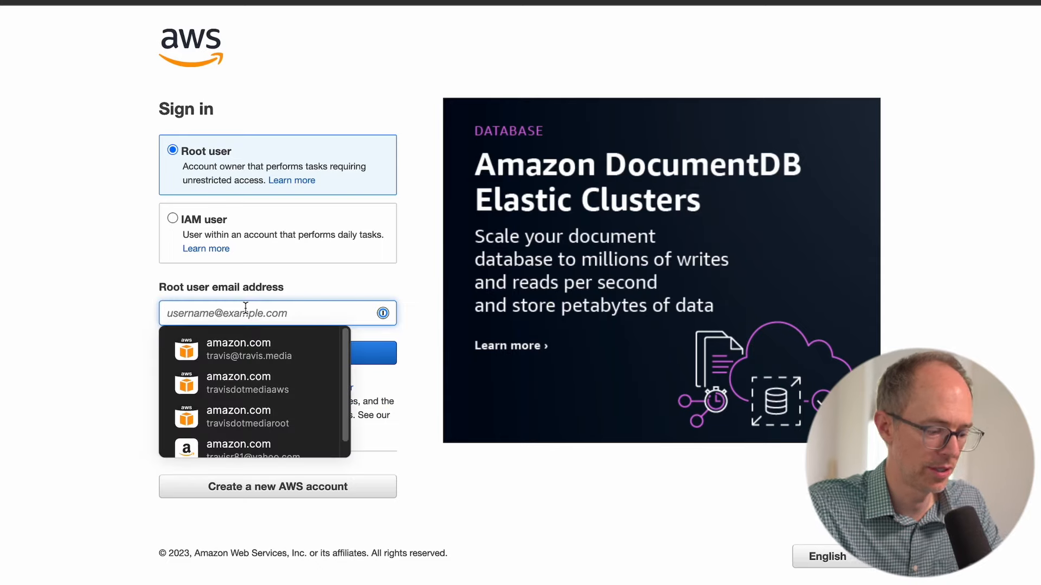
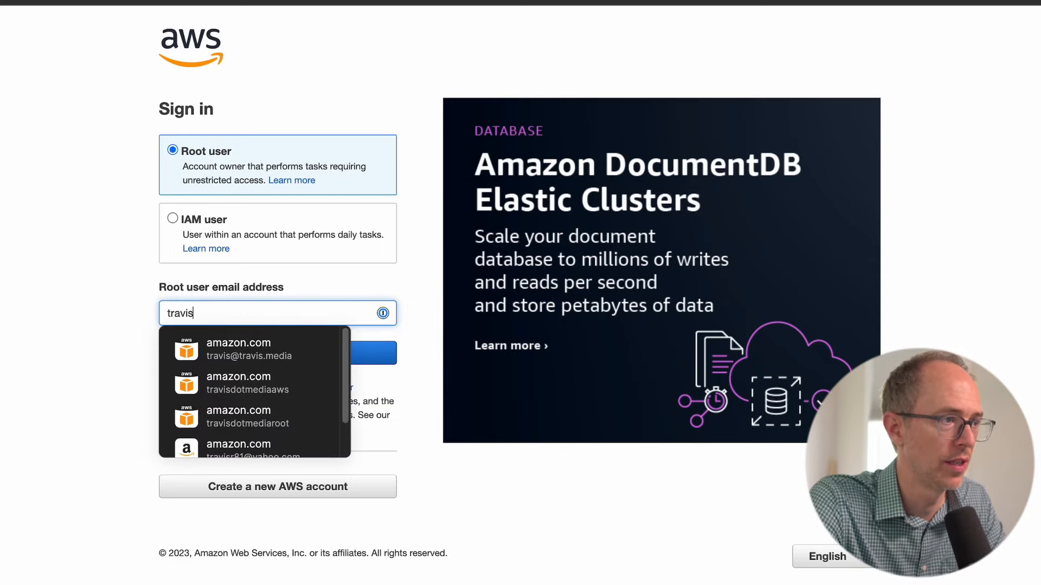
pyautogui.click(39, 324)
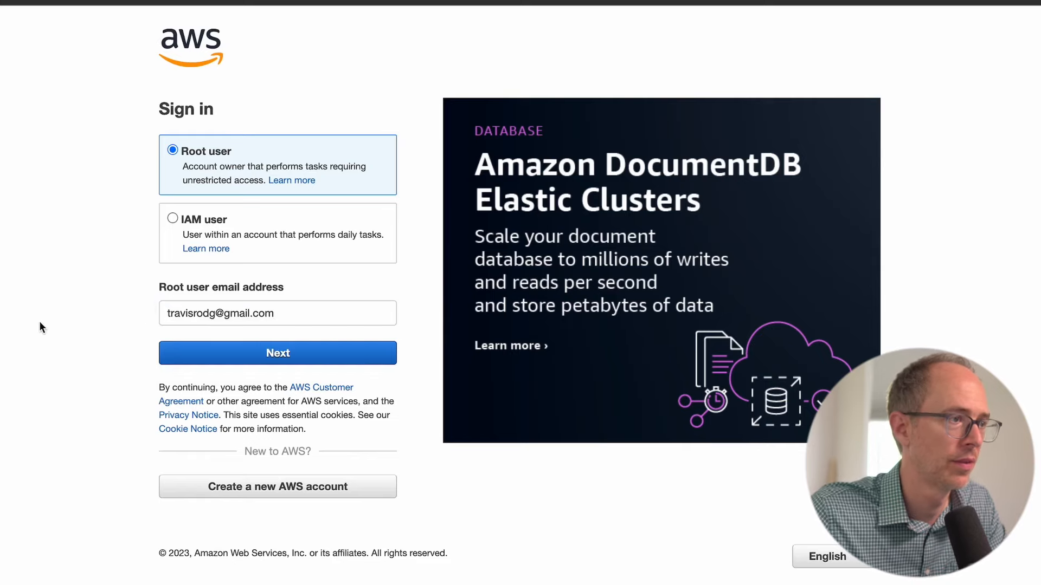
pyautogui.click(302, 359)
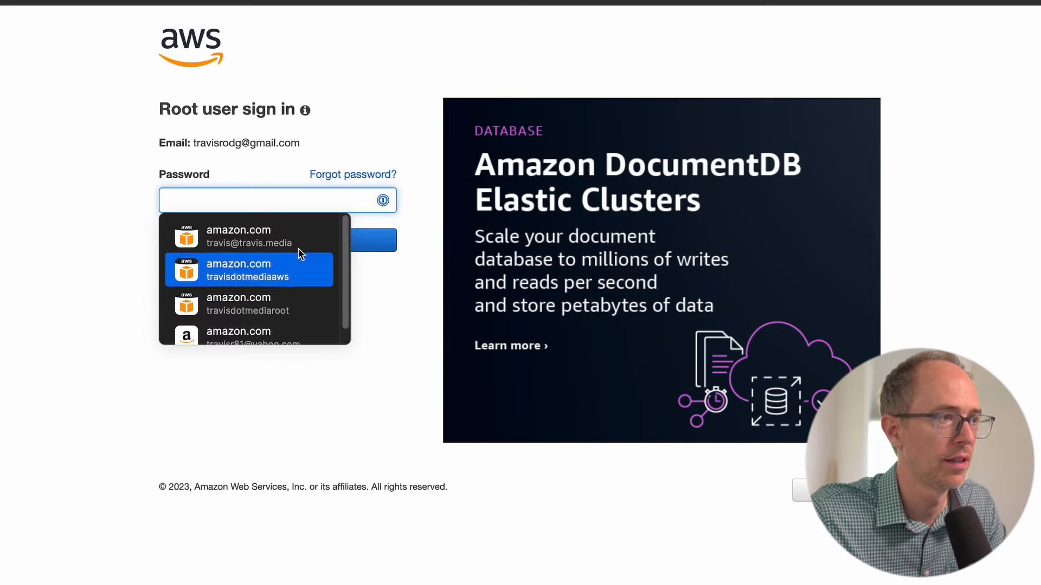
pyautogui.write('••••')
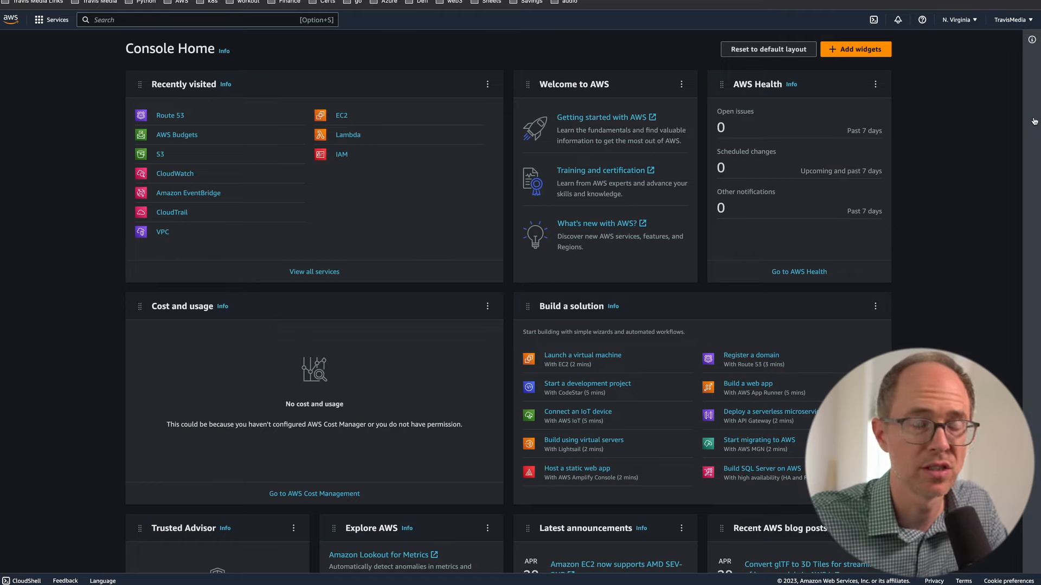
# Step: Search for IAM, open its dashboard, and choose Add MFA for the root user
pyautogui.click(225, 18)
pyautogui.write('IAM')
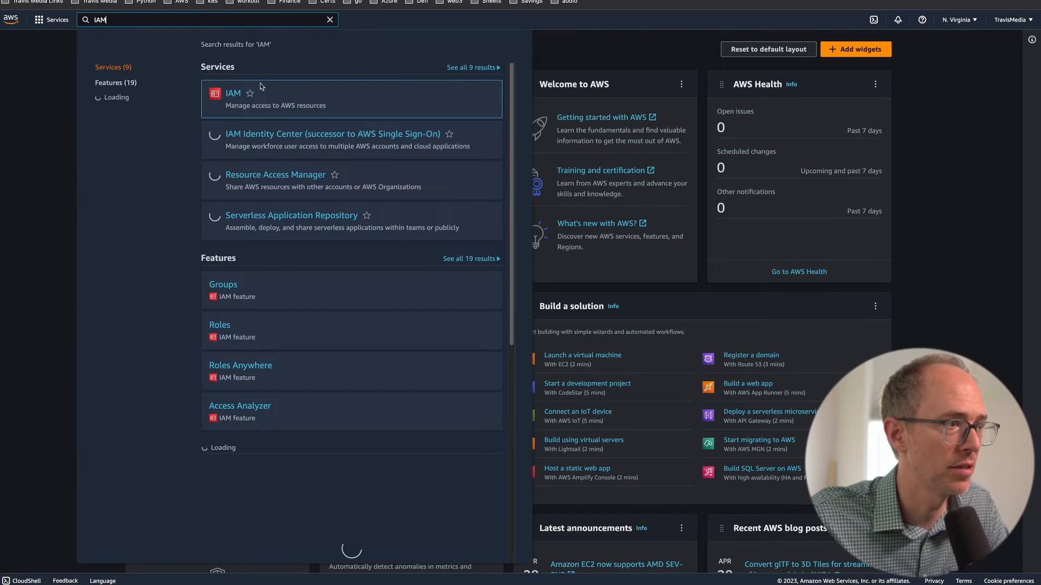
pyautogui.click(233, 94)
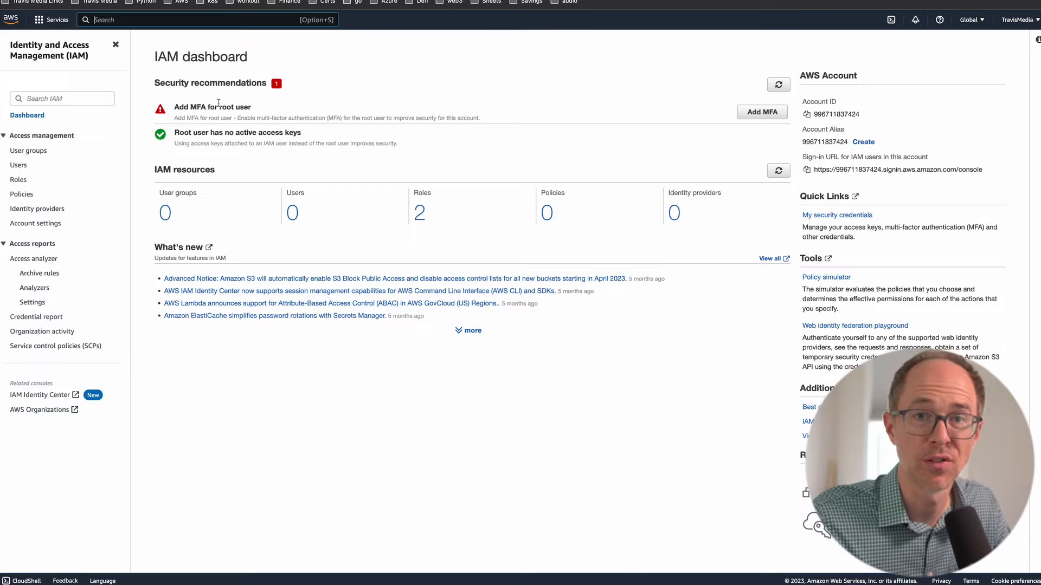
pyautogui.click(762, 112)
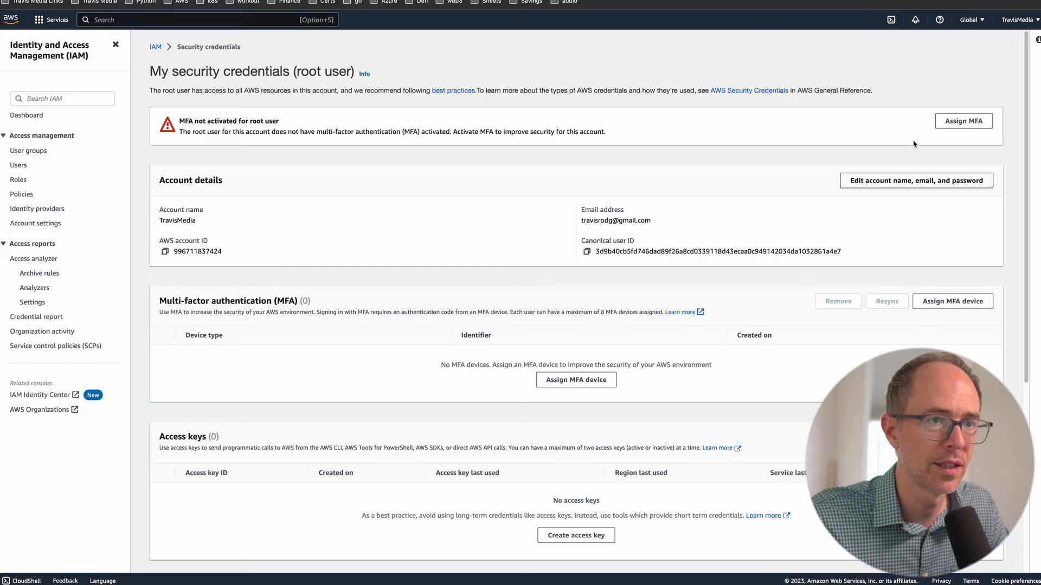
# Step: Assign an Authenticator app MFA device named RootMFA and place Authy Desktop beside it
pyautogui.click(962, 122)
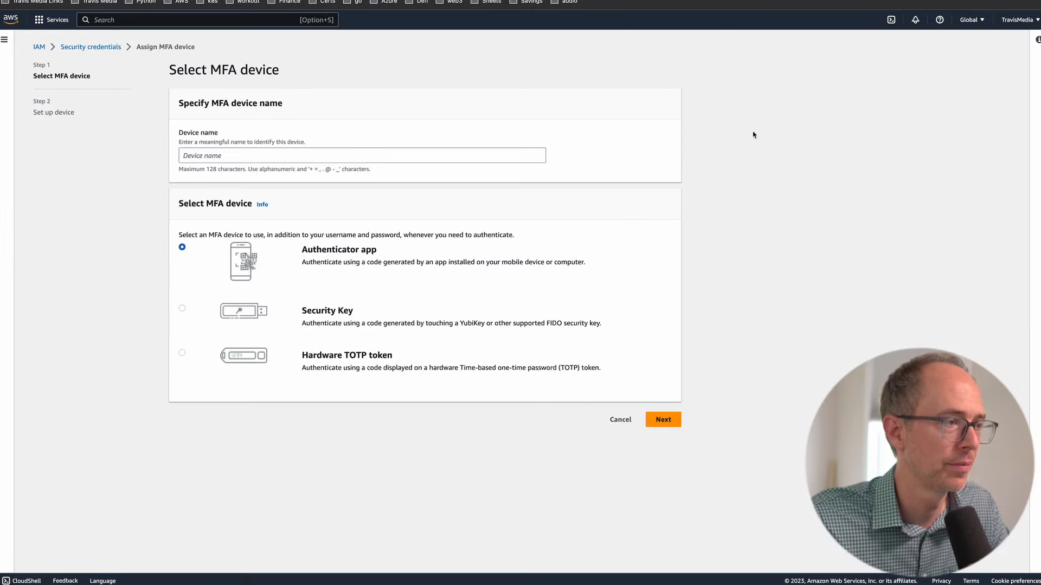
pyautogui.click(252, 156)
pyautogui.write('RootMFA')
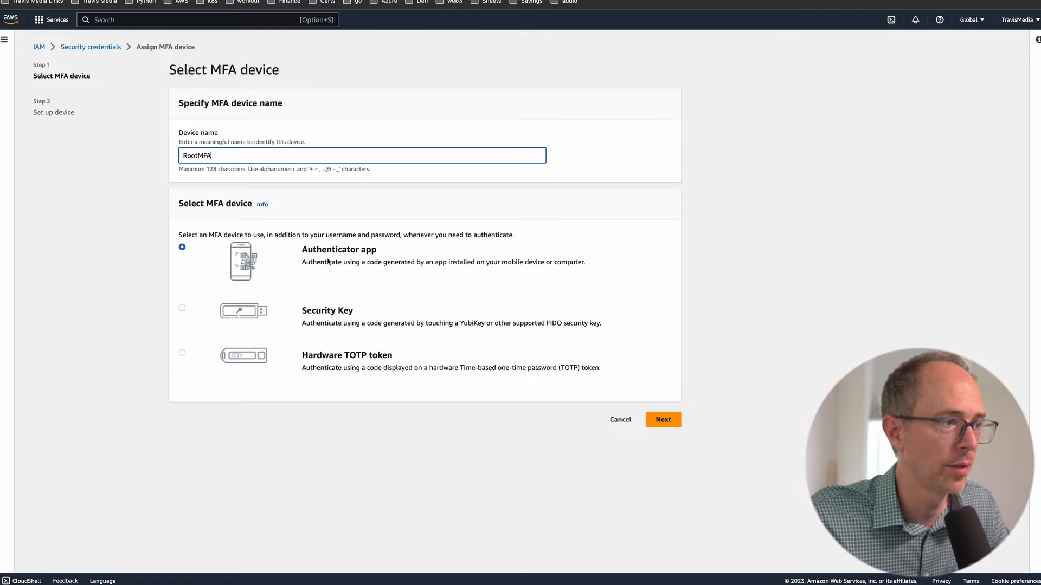
pyautogui.click(665, 422)
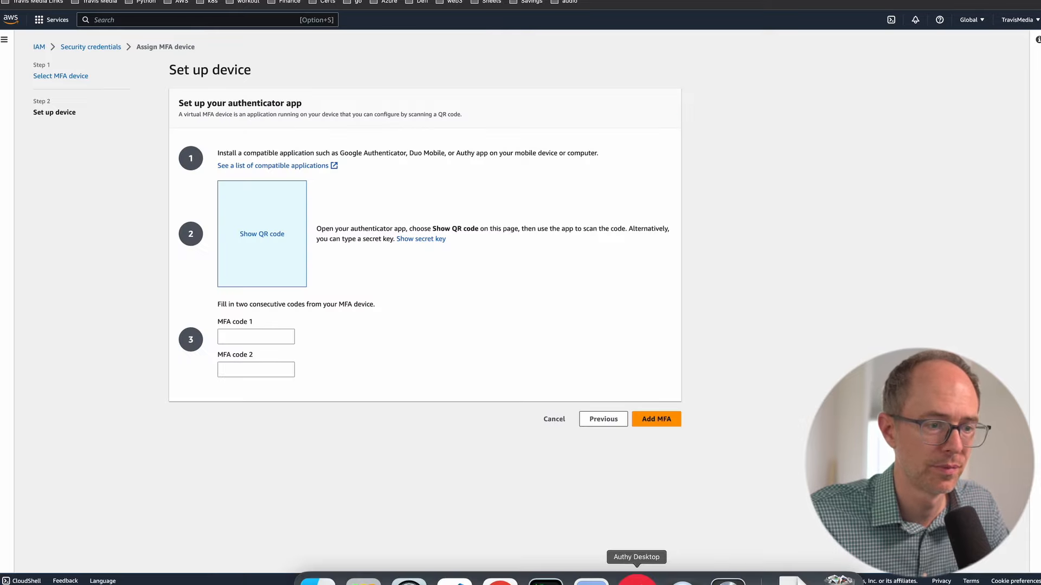
pyautogui.click(637, 578)
pyautogui.moveTo(615, 118); pyautogui.dragTo(941, 118)
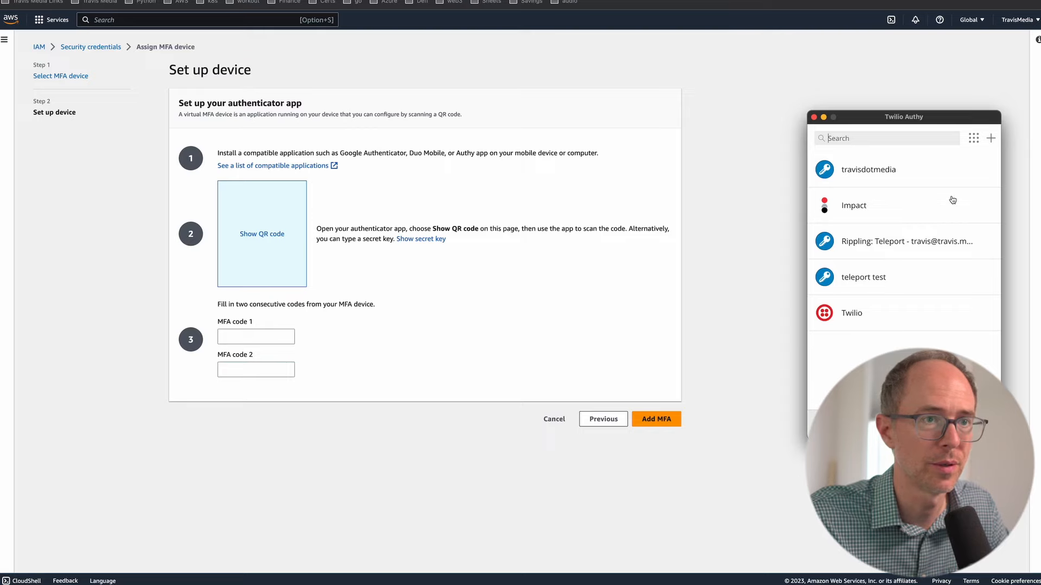
# Step: Reveal and copy the AWS MFA secret key and paste it into Authy's new account
pyautogui.click(991, 137)
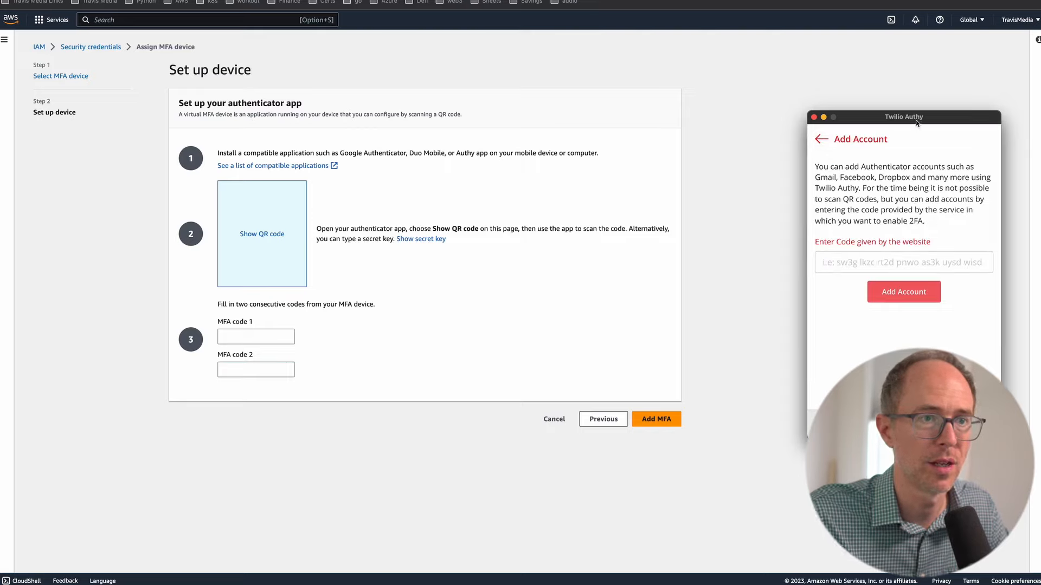
pyautogui.moveTo(916, 122); pyautogui.dragTo(1008, 133)
pyautogui.click(422, 238)
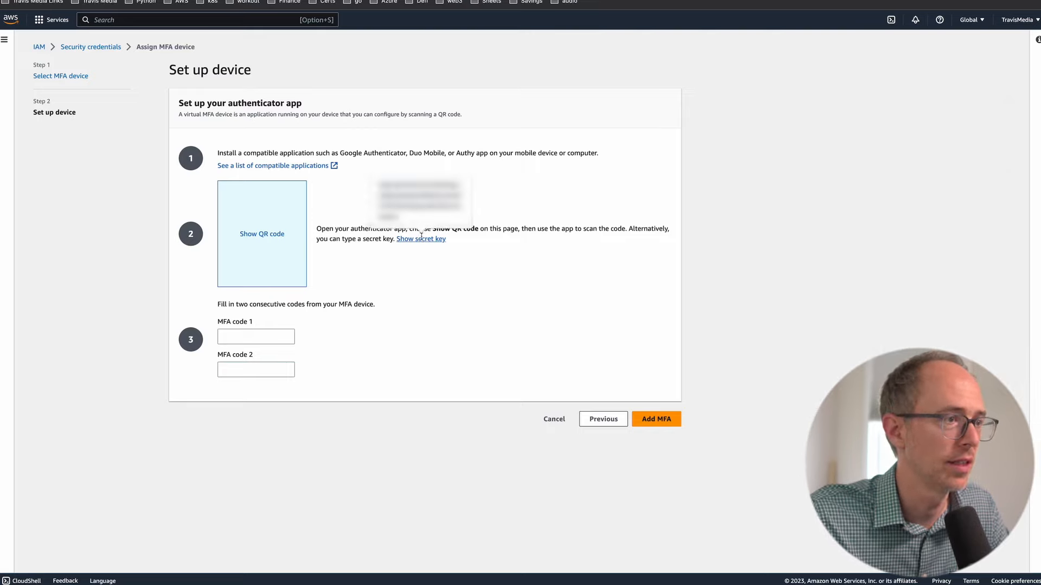
pyautogui.doubleClick(411, 205)
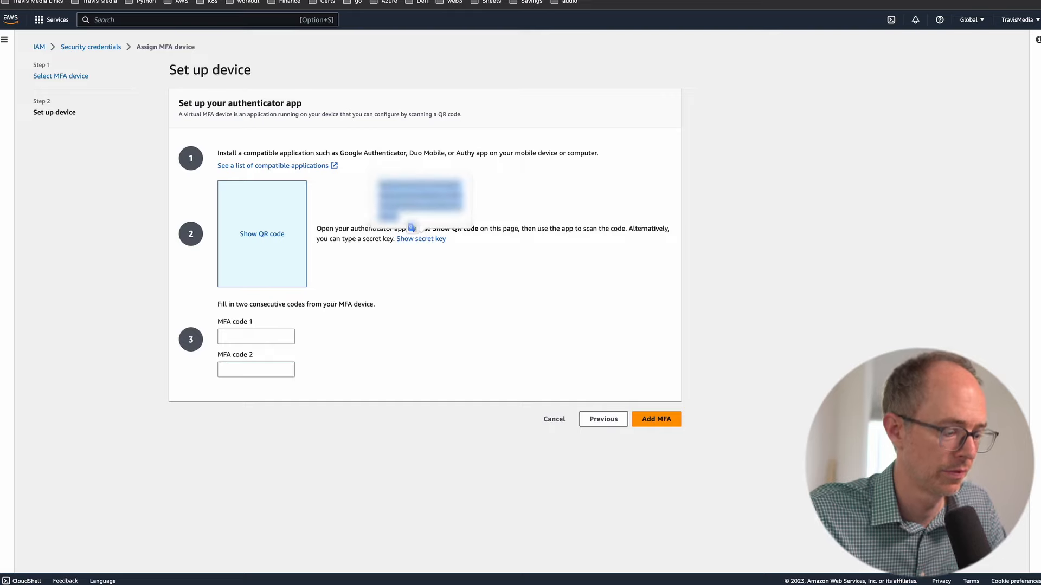
pyautogui.click(1039, 187)
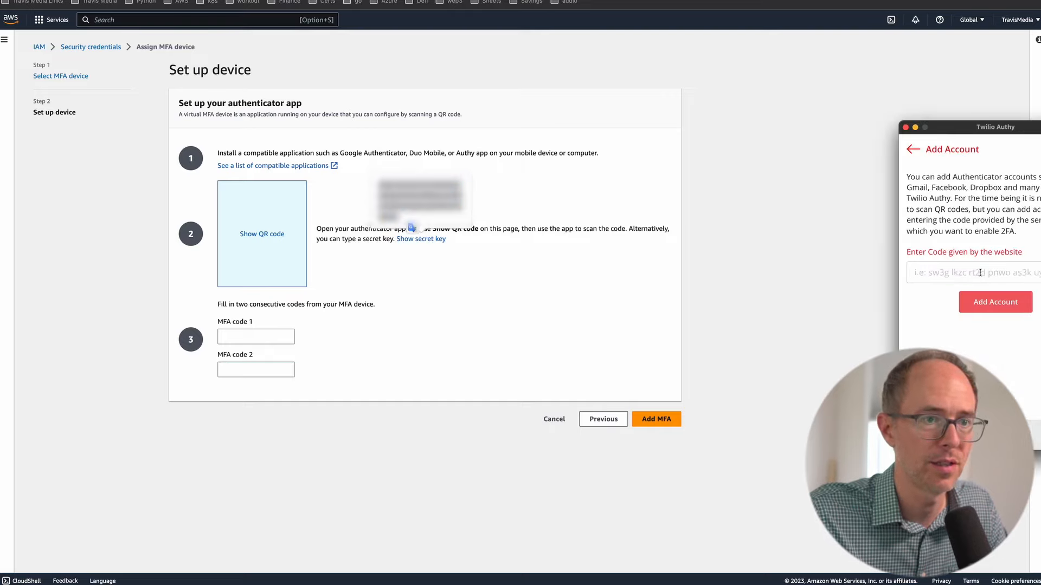
pyautogui.moveTo(982, 127); pyautogui.dragTo(843, 120)
pyautogui.click(797, 266)
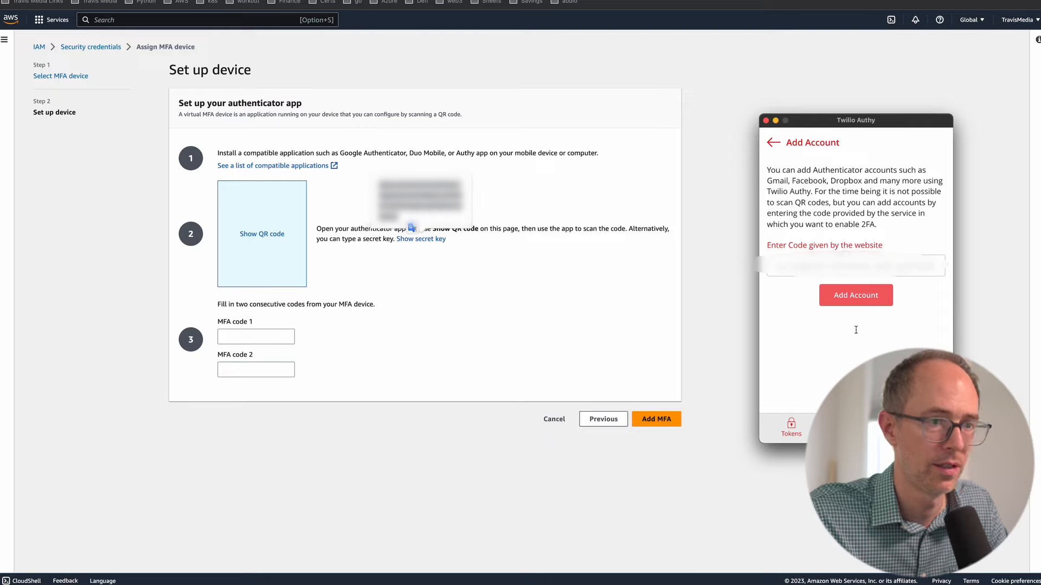
pyautogui.press('super+v')
# Step: Name the Authy account, choose the Amazon Web Services logo, and save it
pyautogui.click(844, 297)
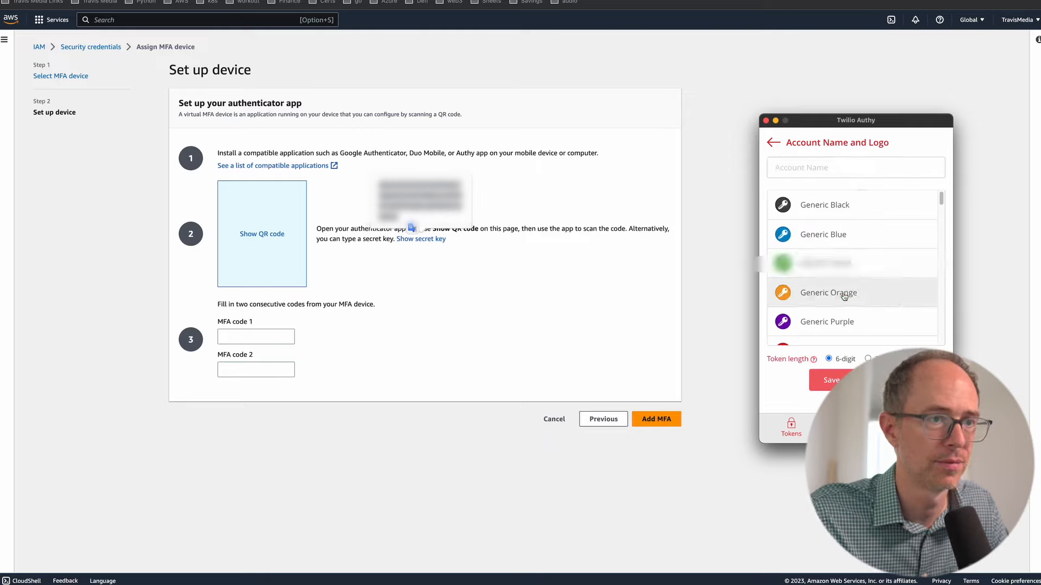
pyautogui.write('TravisRodg')
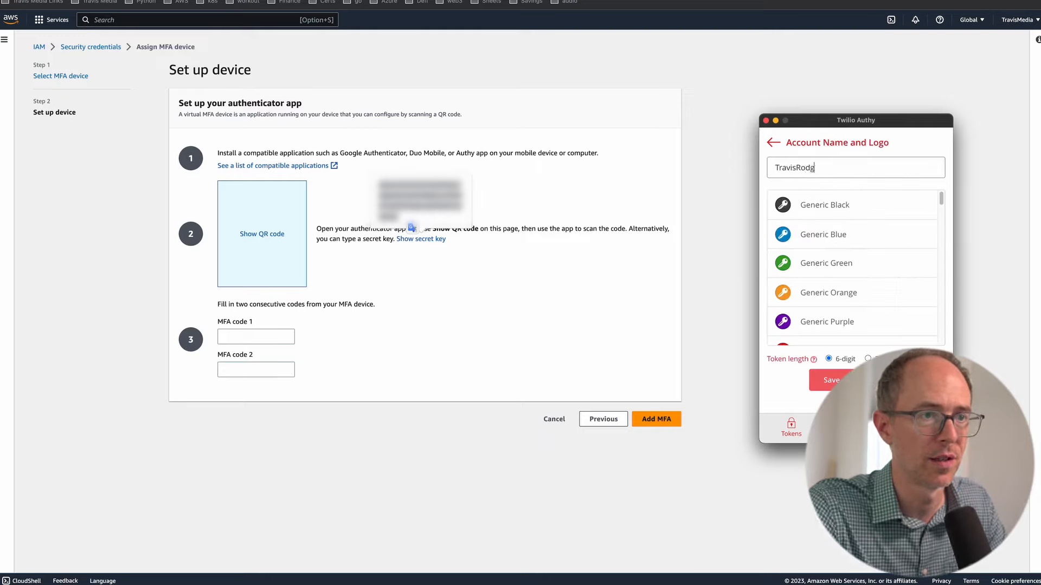
pyautogui.write('AWSRot')
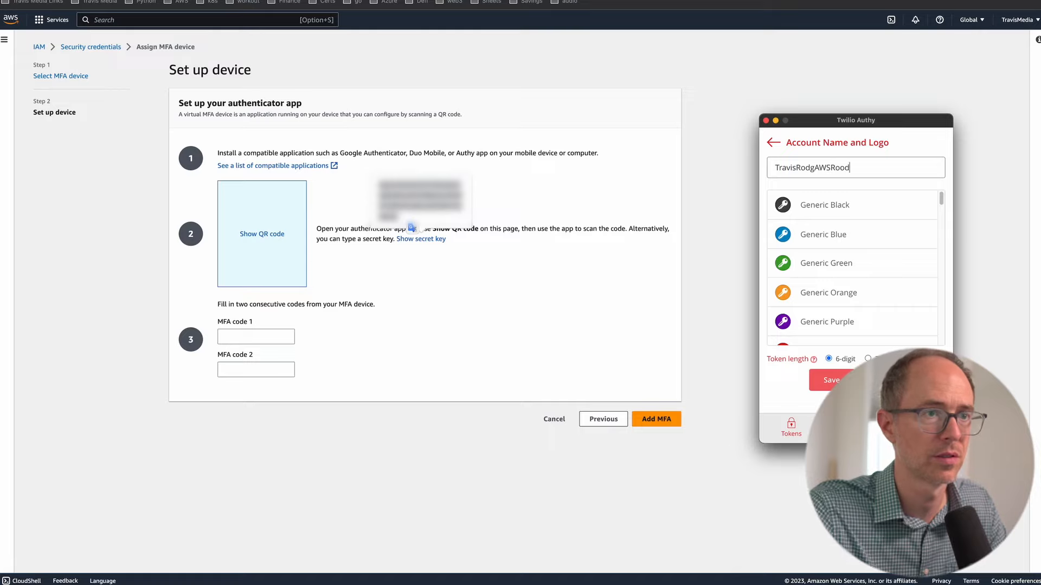
pyautogui.press('BackSpace')
pyautogui.write('ot')
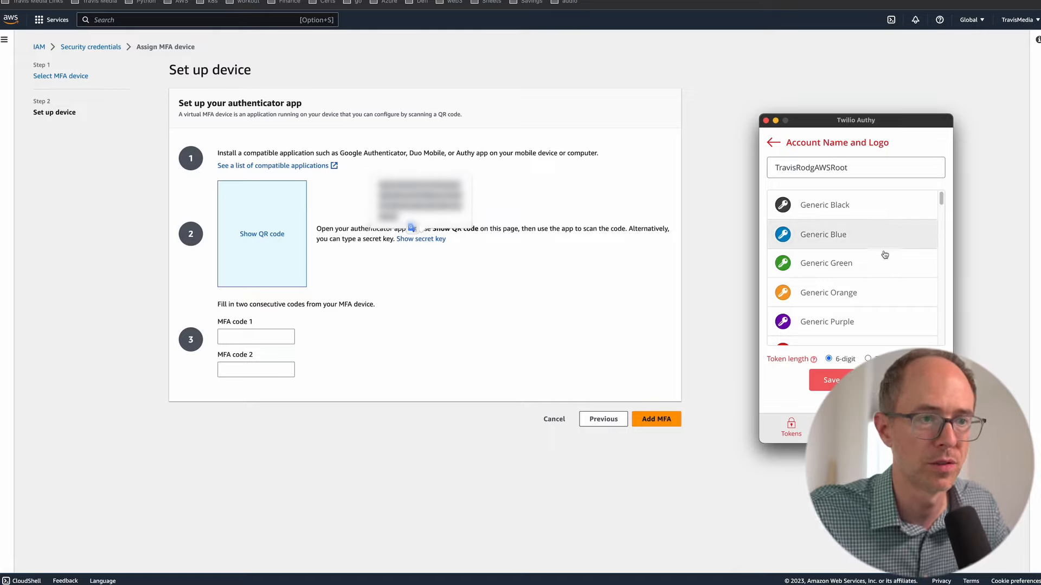
pyautogui.scroll(-5, 884, 260)
pyautogui.scroll(-3, 877, 272)
pyautogui.scroll(5, 878, 271)
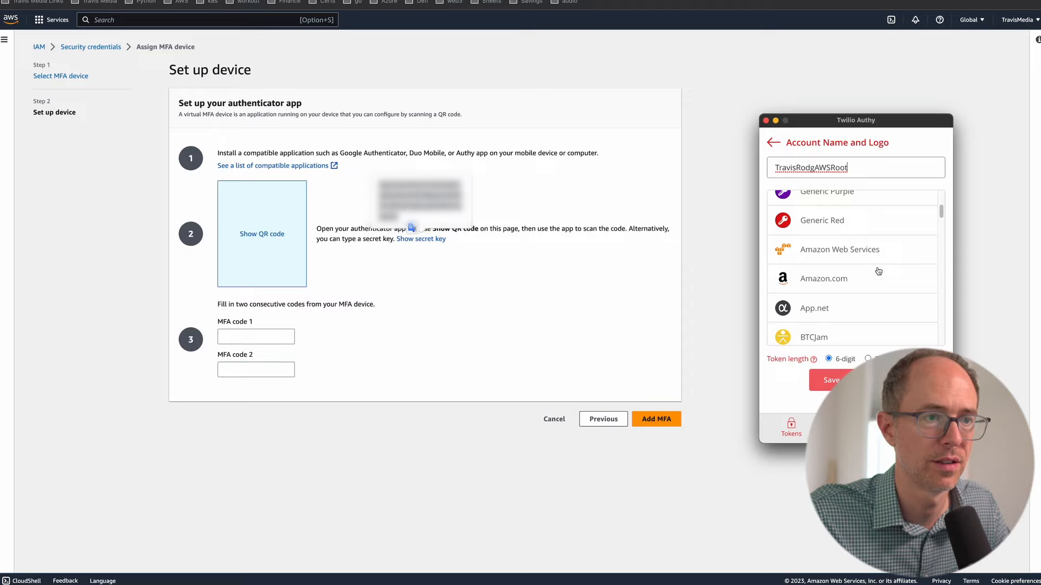
pyautogui.click(848, 254)
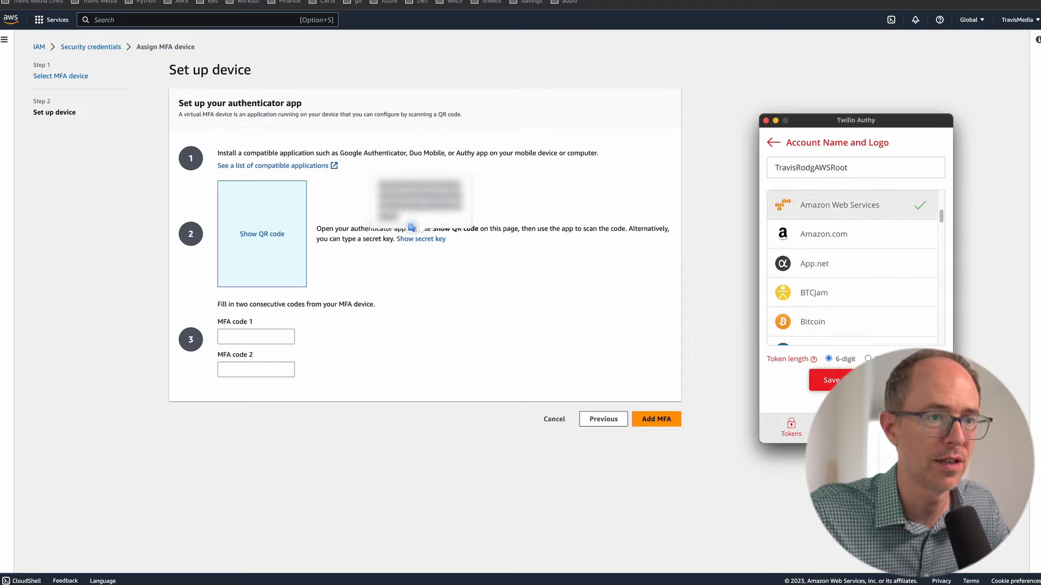
pyautogui.click(859, 381)
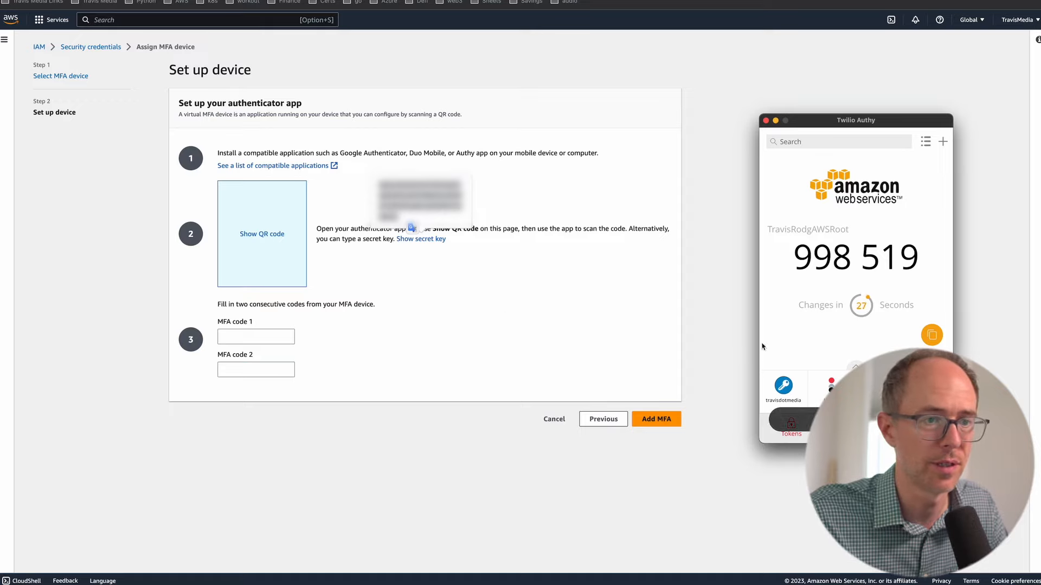
# Step: Enter two consecutive Authy codes and add the RootMFA device to the root user
pyautogui.click(281, 336)
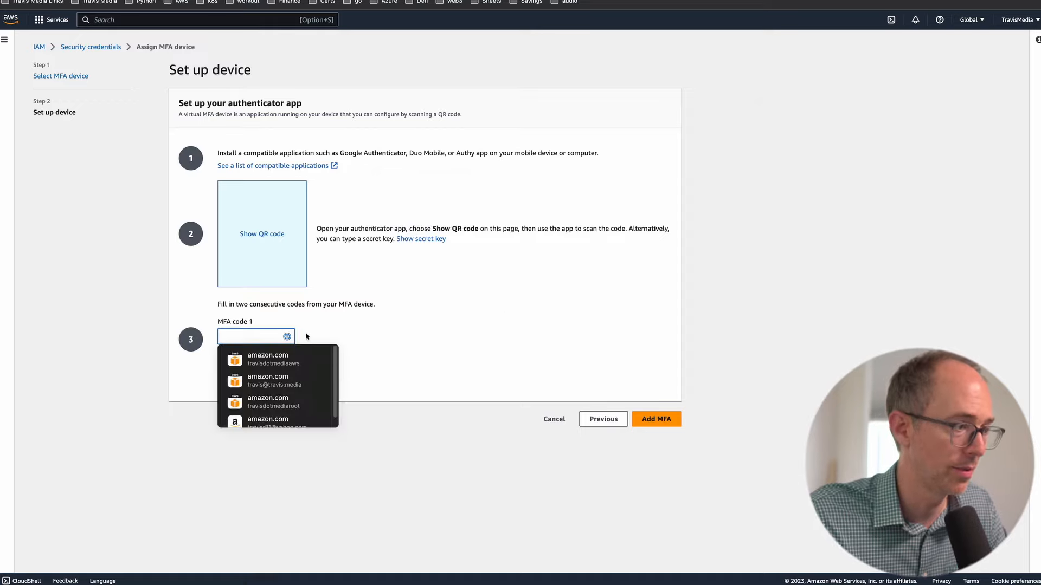
pyautogui.click(425, 336)
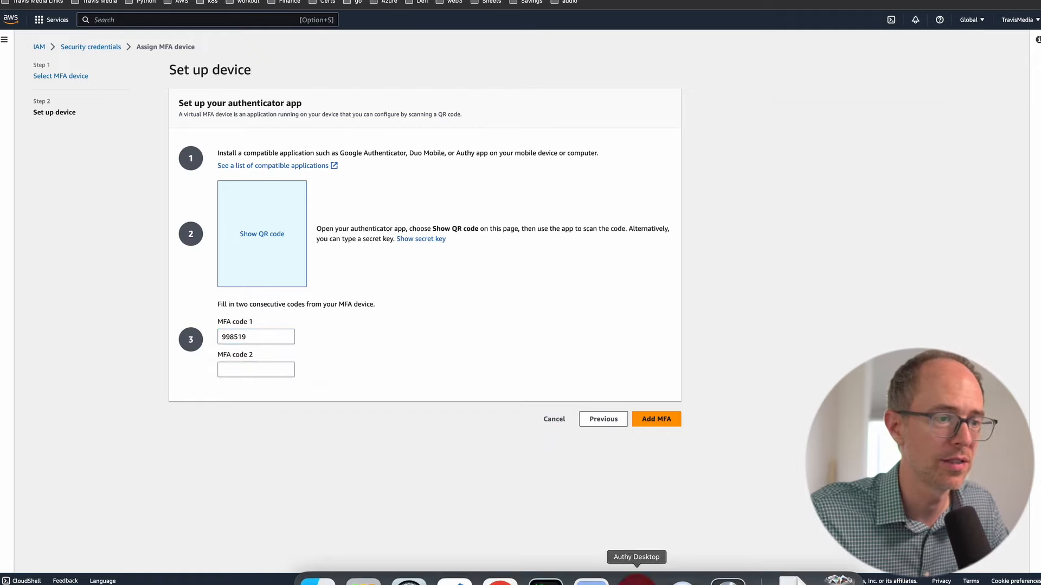
pyautogui.click(704, 575)
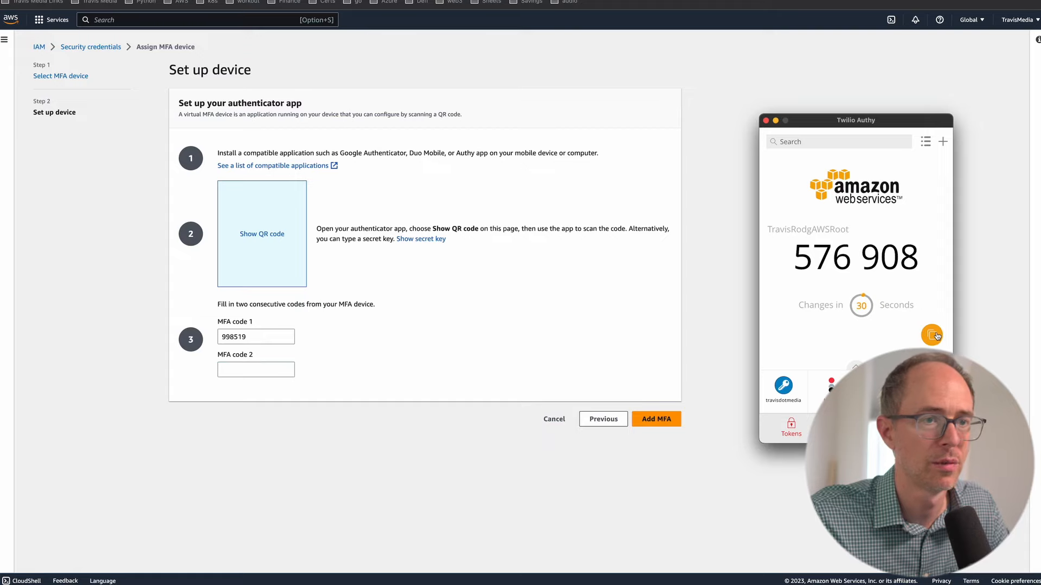
pyautogui.click(265, 368)
pyautogui.press('super+v')
pyautogui.click(661, 423)
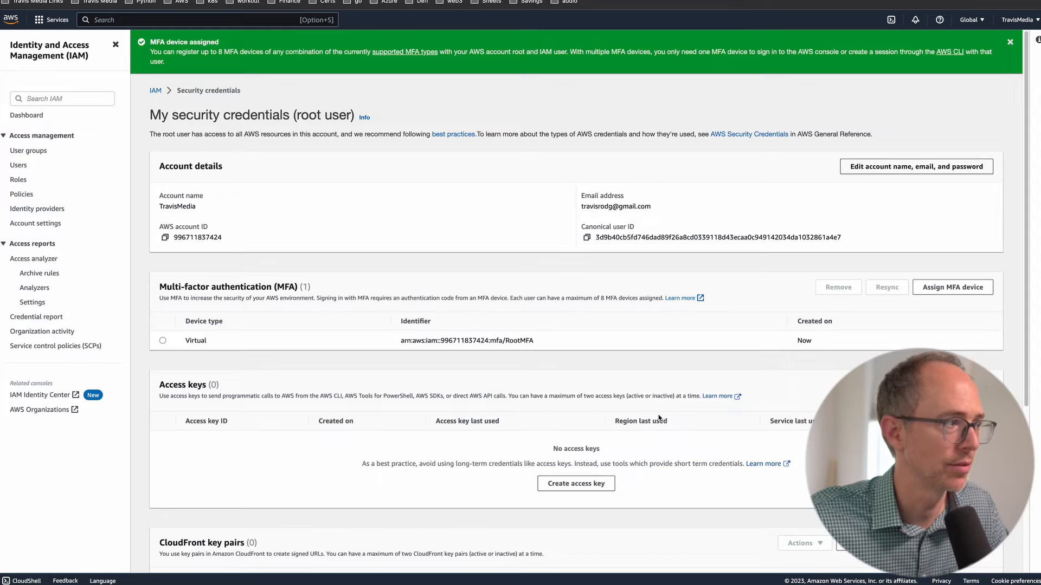
# Step: Confirm on the IAM dashboard that the root user has MFA, then view the empty Users list
pyautogui.click(39, 119)
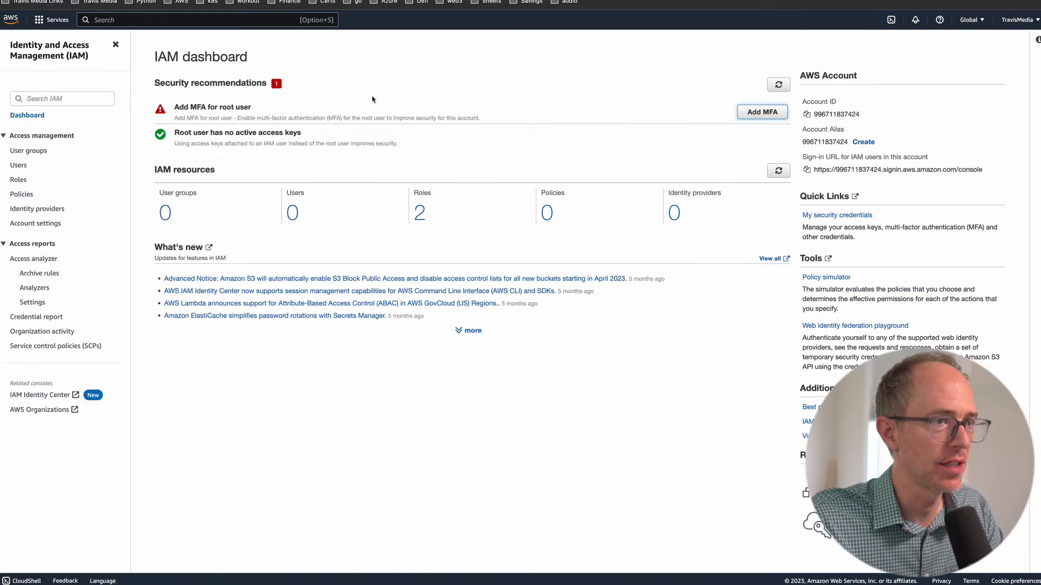
pyautogui.click(779, 85)
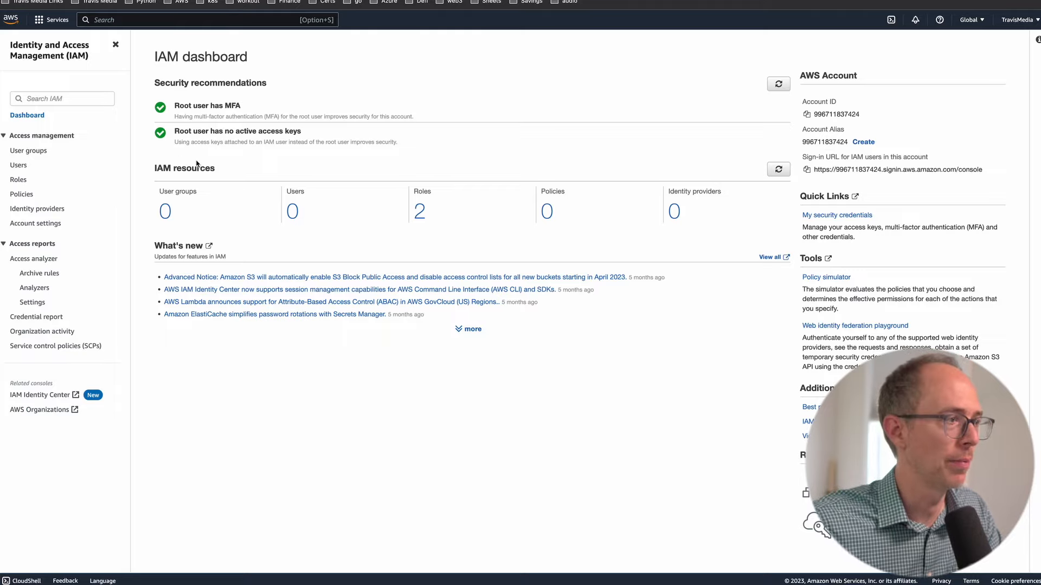
pyautogui.click(18, 165)
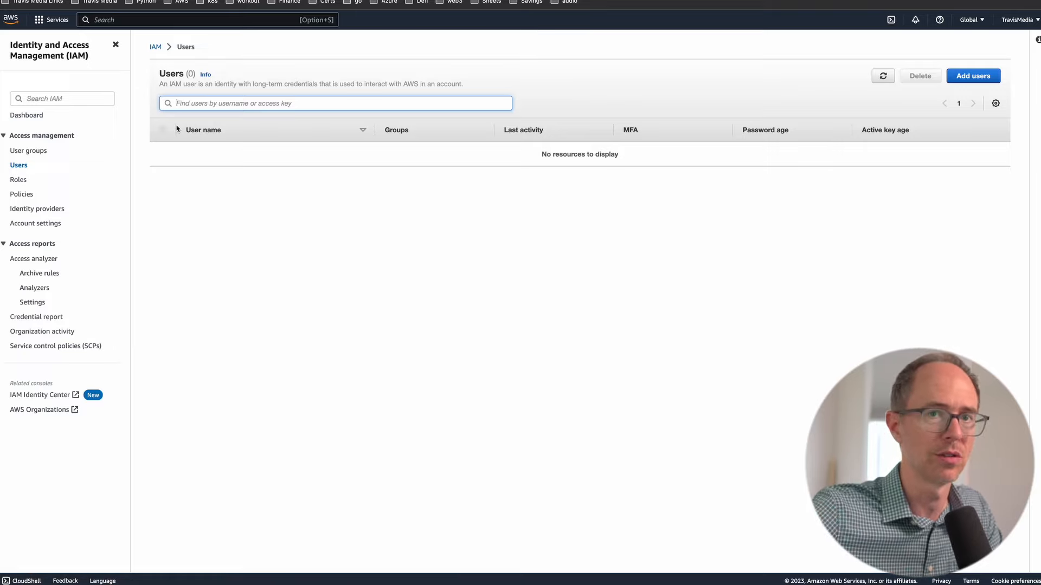
# Step: Start a new IAM user with the chosen user name and console access as an IAM user
pyautogui.click(955, 79)
pyautogui.click(339, 152)
pyautogui.write('travismedia')
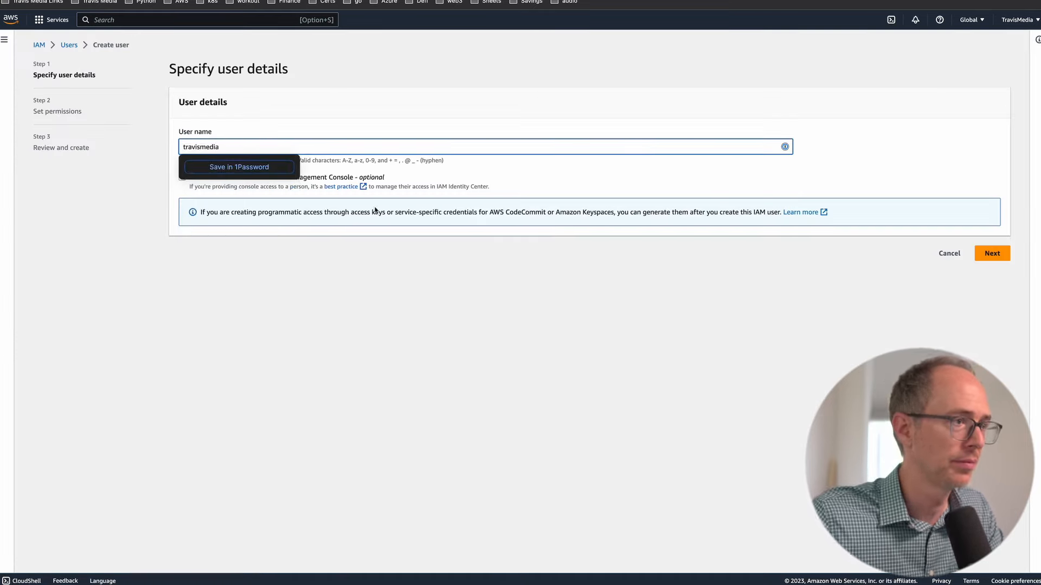
pyautogui.click(259, 211)
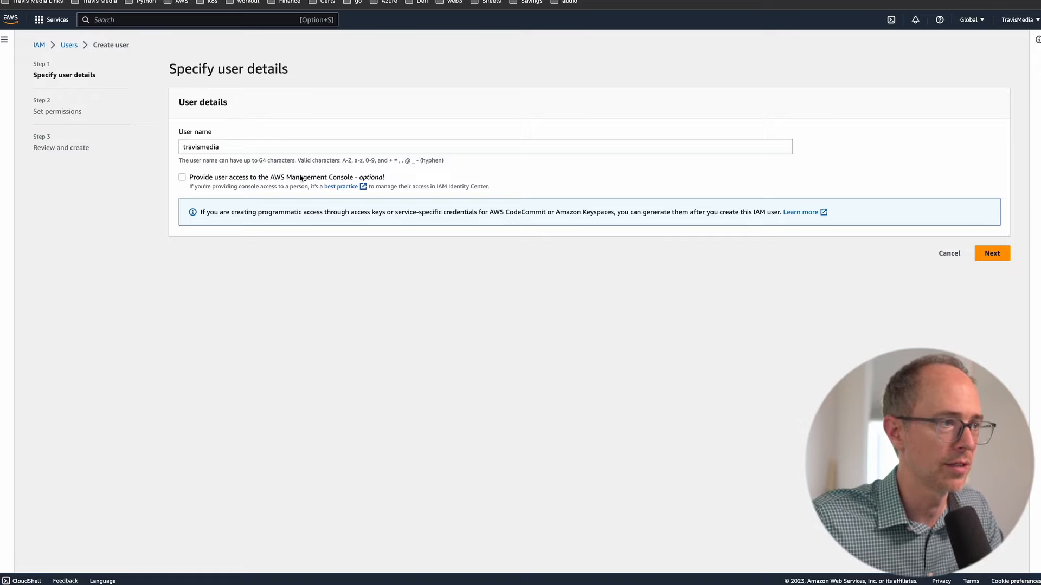
pyautogui.click(183, 178)
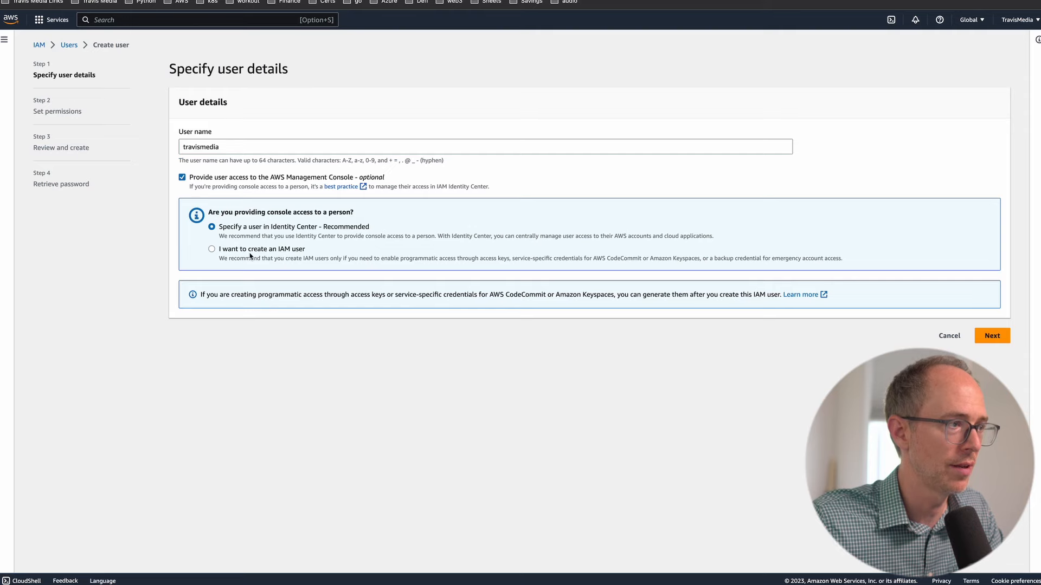
pyautogui.click(210, 249)
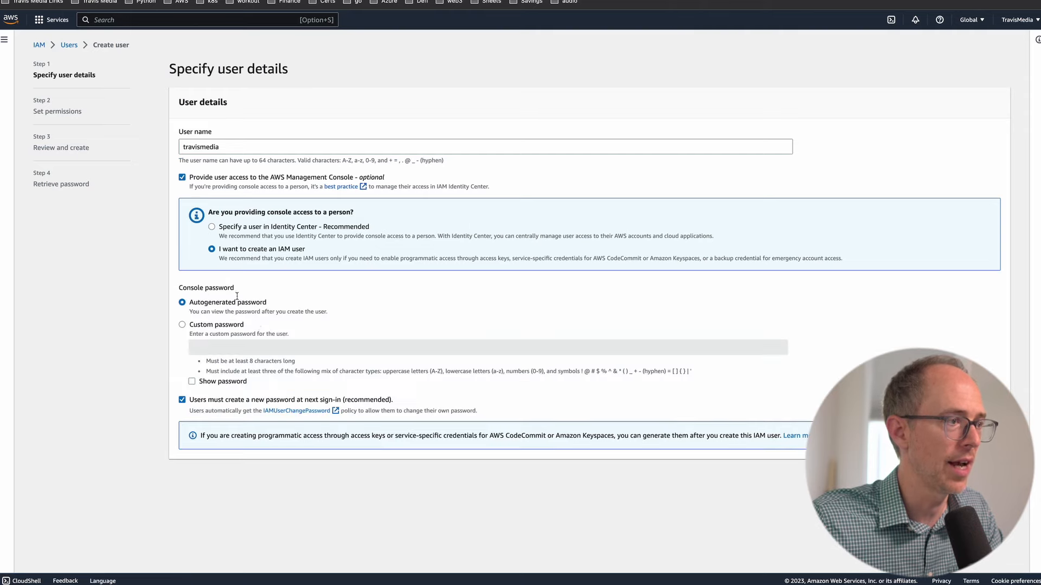
# Step: Give the user a custom password with no reset required at next sign-in
pyautogui.click(199, 327)
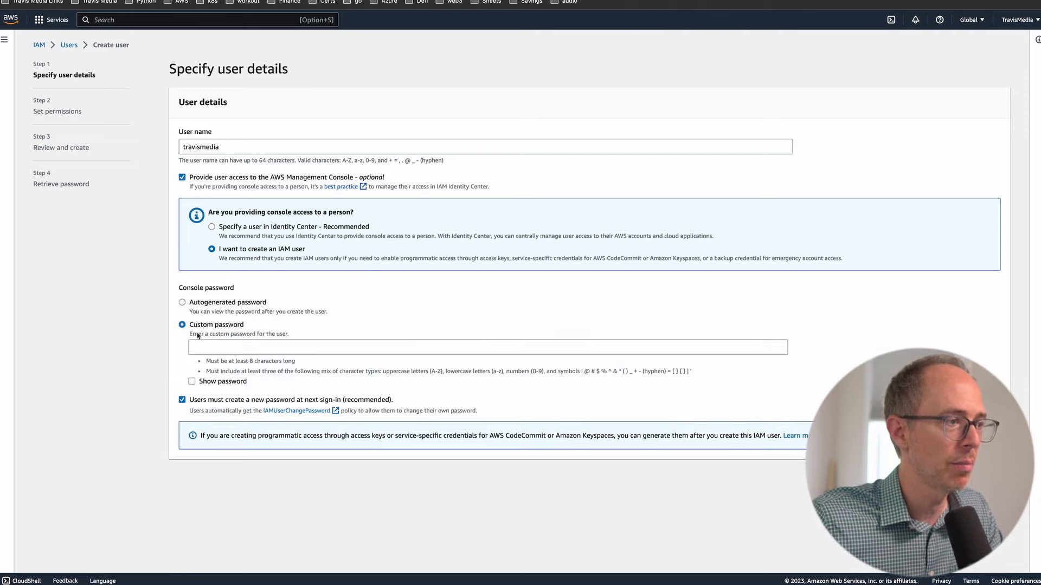
pyautogui.click(194, 348)
pyautogui.write('*************')
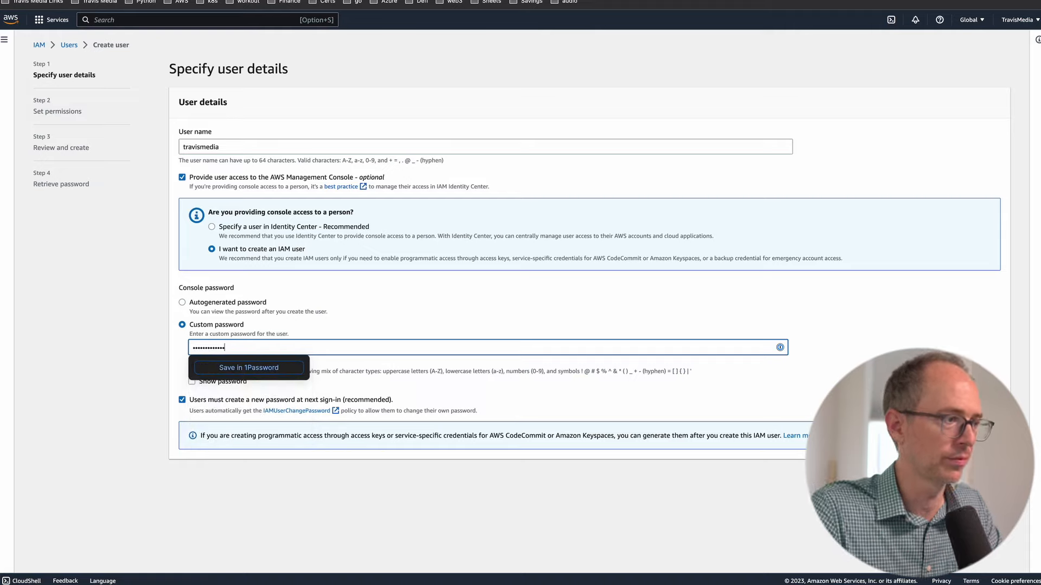
pyautogui.click(340, 323)
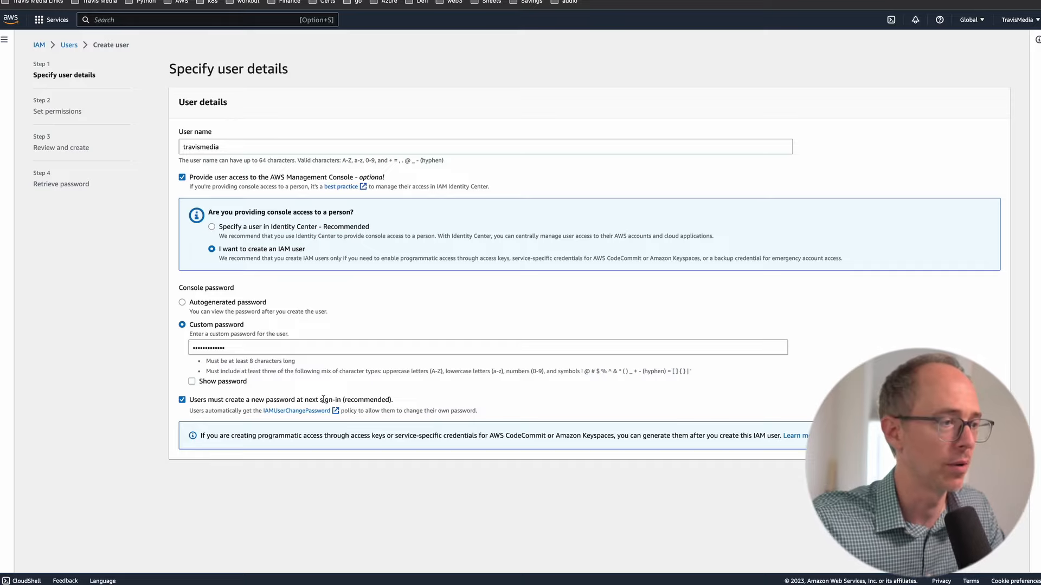
pyautogui.click(182, 400)
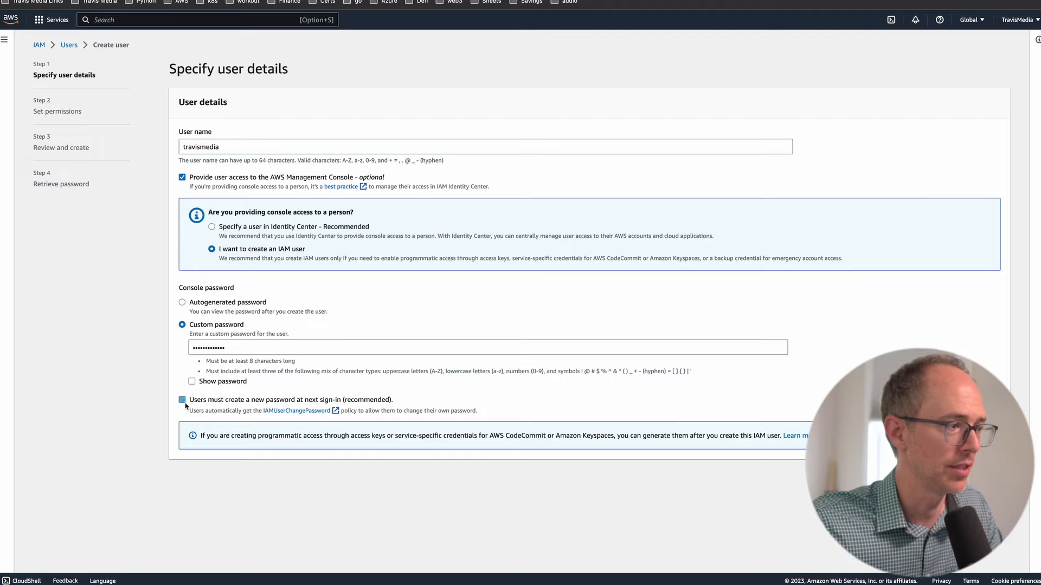
pyautogui.click(992, 477)
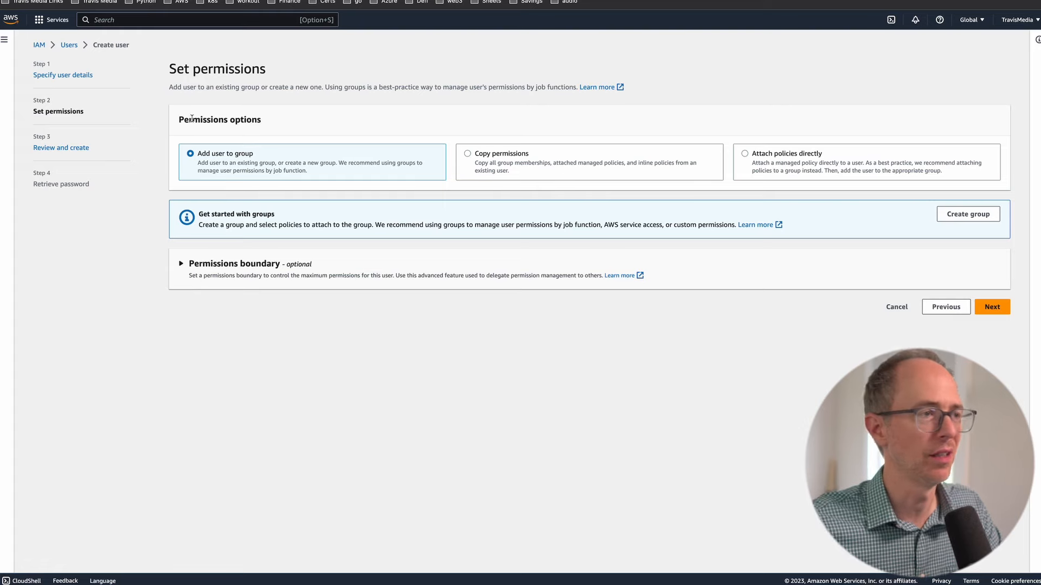
# Step: Attach AdministratorAccess directly, create the user, and copy its console sign-in URL
pyautogui.click(762, 157)
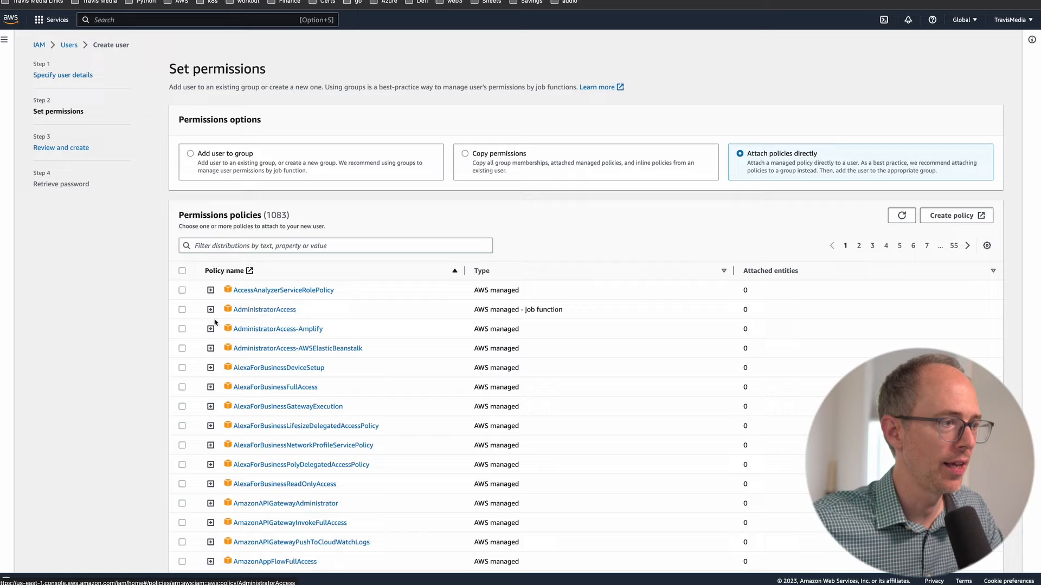
pyautogui.click(182, 310)
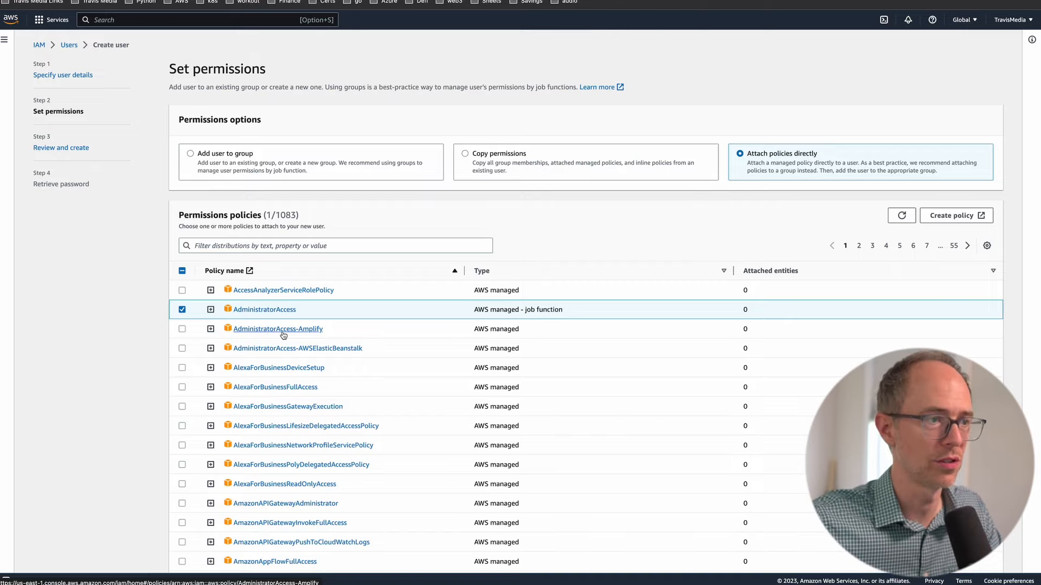
pyautogui.scroll(-5, 564, 244)
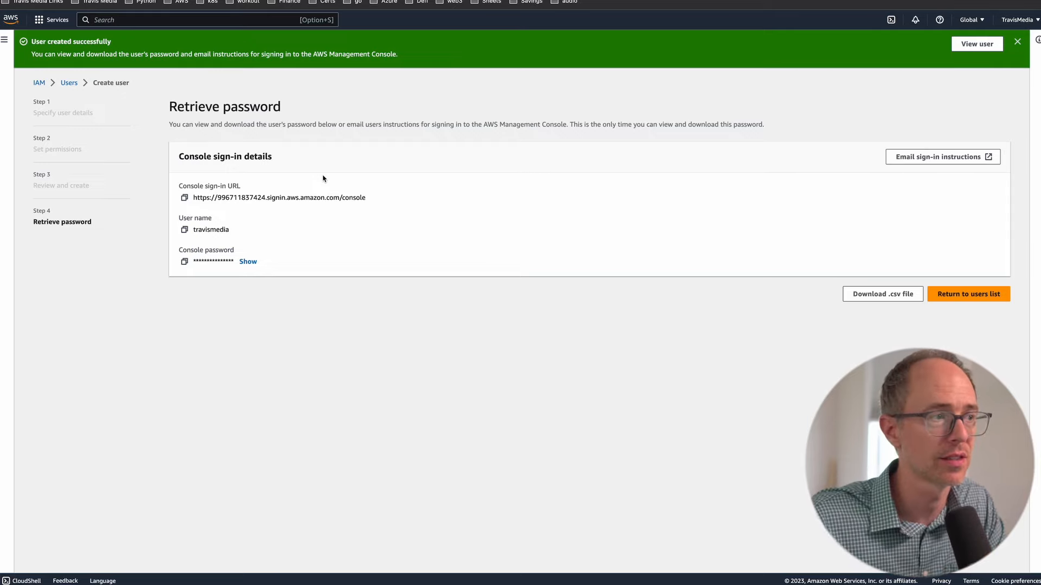
pyautogui.moveTo(218, 198); pyautogui.dragTo(266, 198)
pyautogui.click(185, 199)
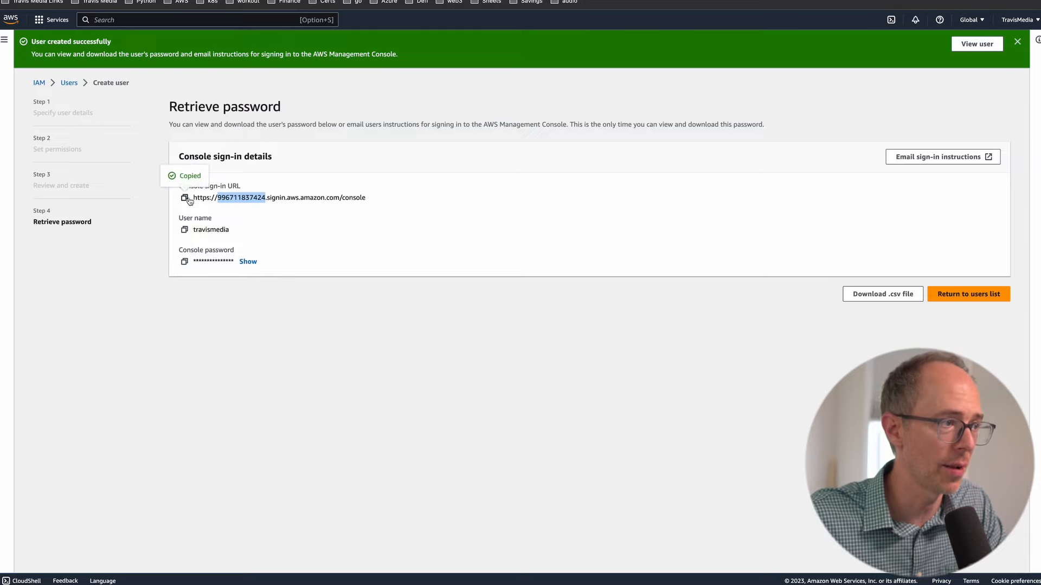
# Step: Add a bookmark with the pasted sign-in URL to Chrome's AWS bookmarks folder
pyautogui.rightClick(607, 3)
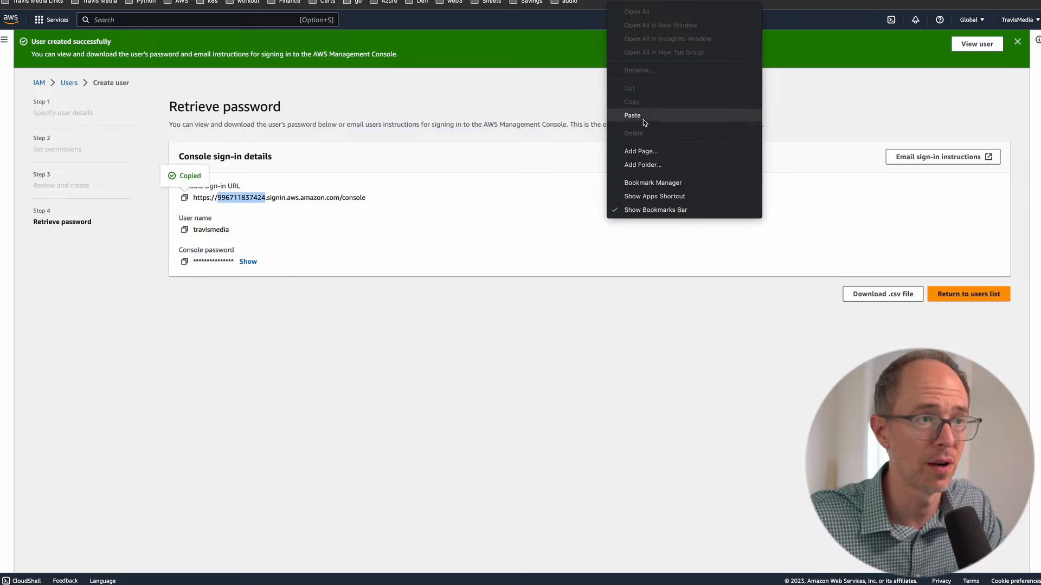
pyautogui.click(653, 182)
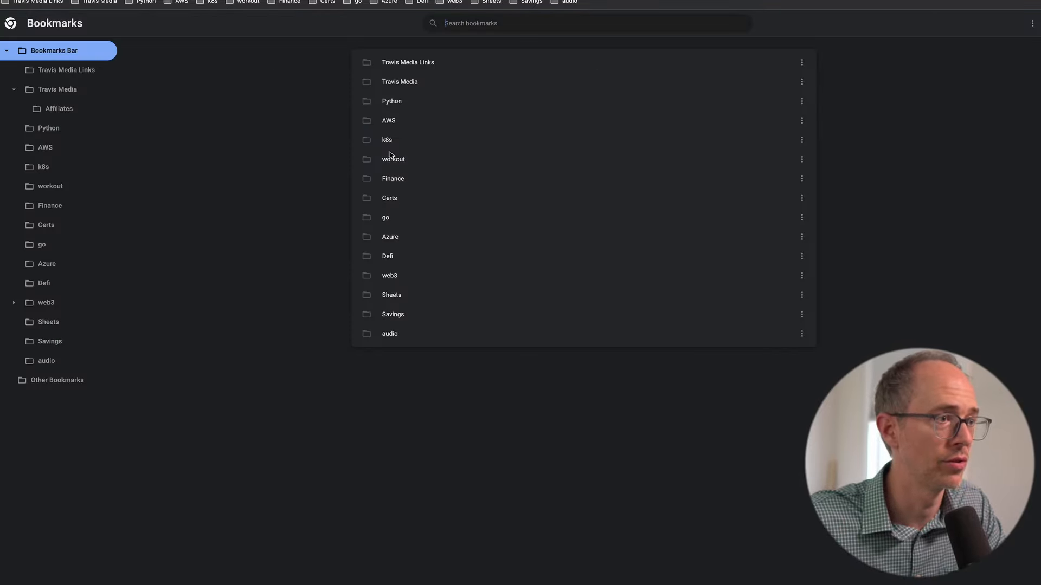
pyautogui.doubleClick(394, 122)
pyautogui.click(1031, 25)
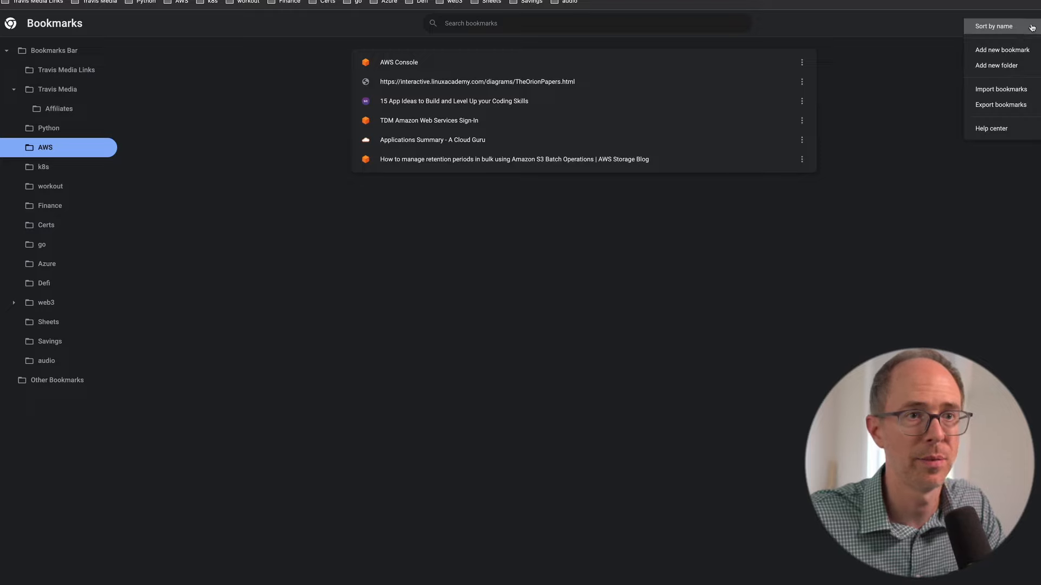
pyautogui.click(1002, 49)
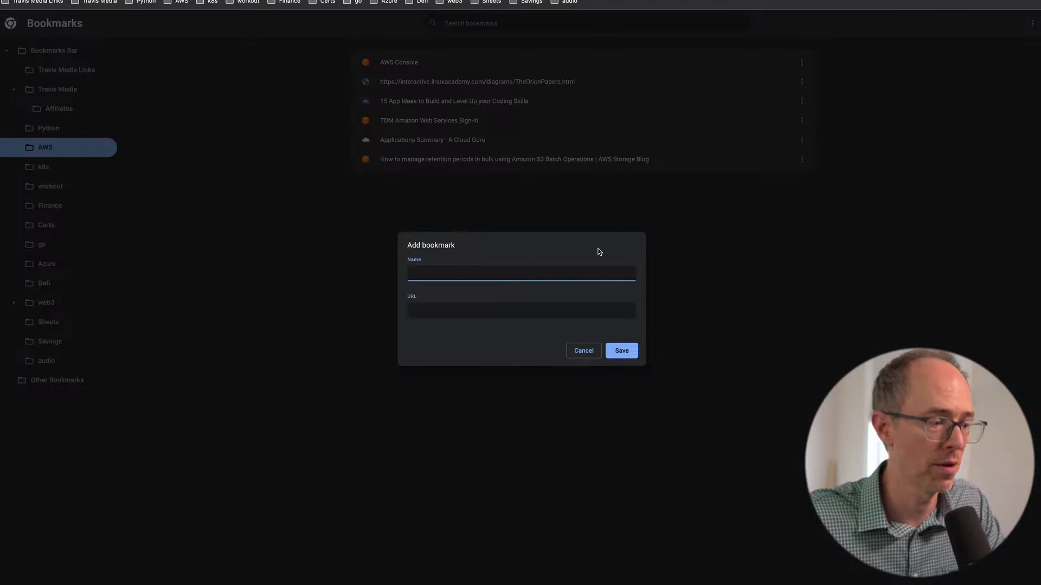
pyautogui.write('TravisRodgAWSUser')
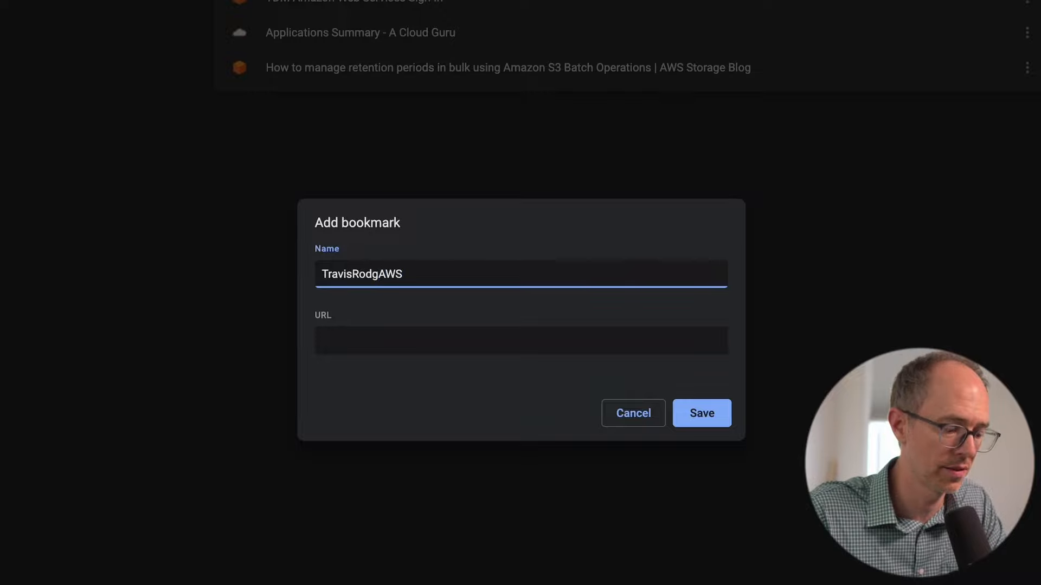
pyautogui.click(600, 332)
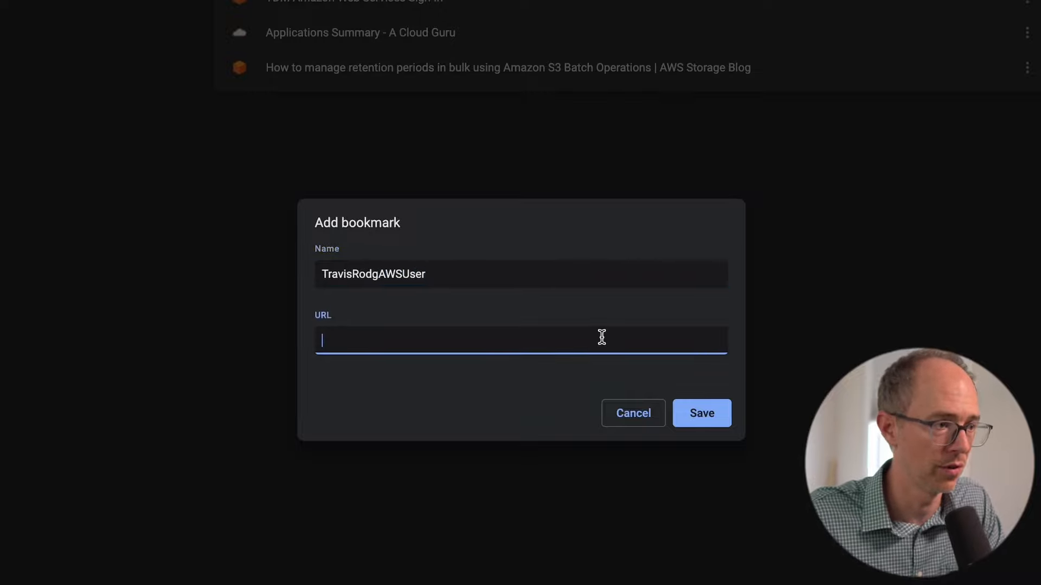
pyautogui.hotkey('ctrl', 'v')
pyautogui.click(708, 423)
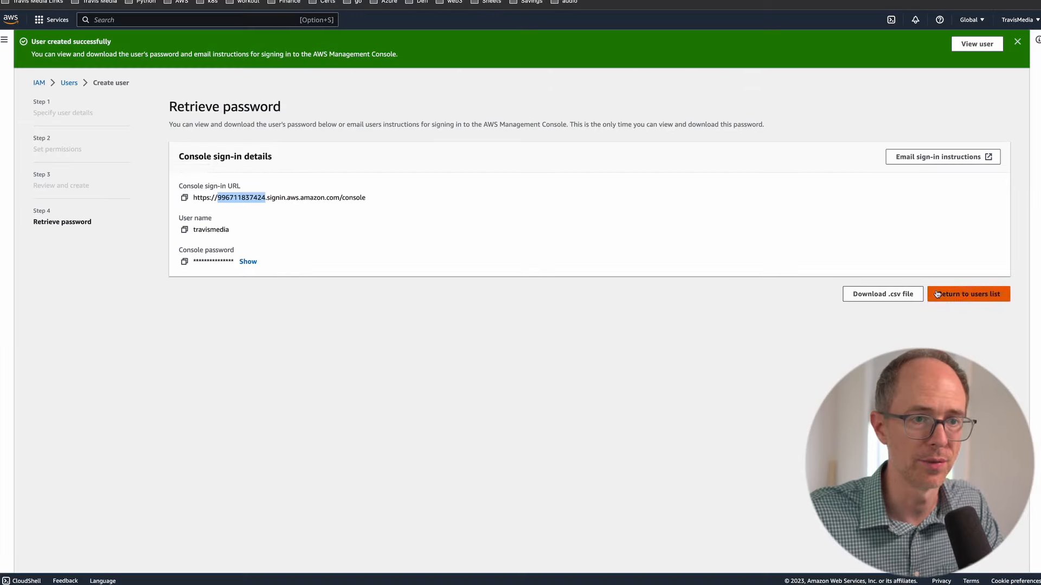
# Step: Return to the Users list without viewing or downloading the console password
pyautogui.click(969, 295)
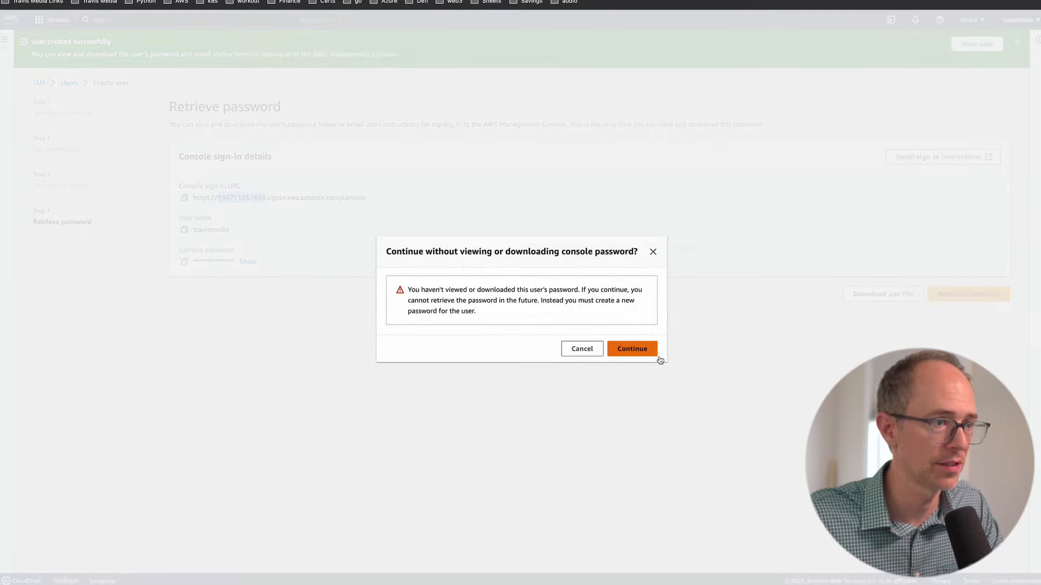
pyautogui.click(627, 351)
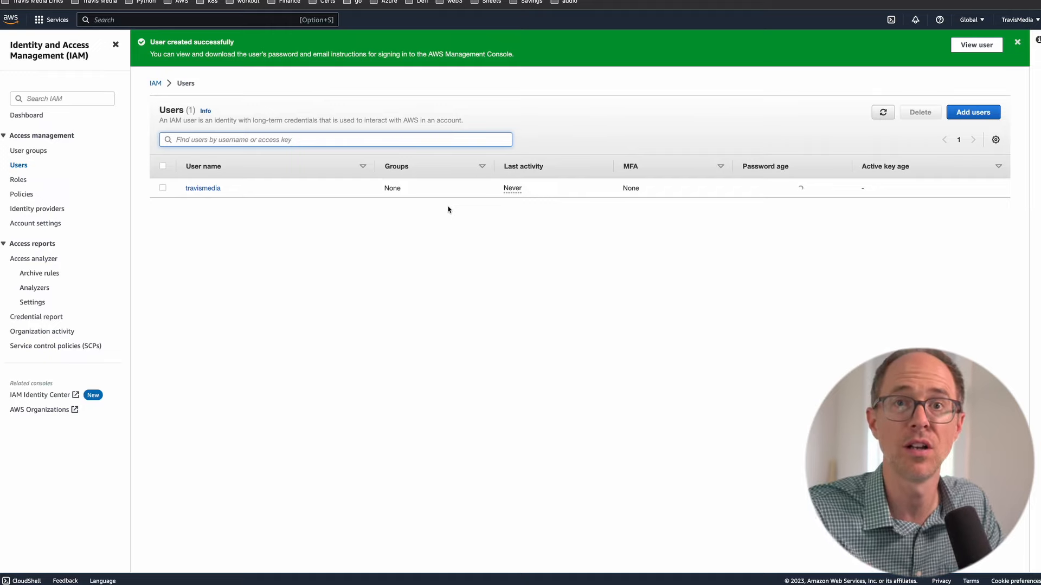
# Step: Search 'aws billing', open the CloudWatch 'Creating a billing alarm' guide, and follow its Billing console link
pyautogui.hotkey('ctrl', 'Tab')
pyautogui.press('super+l')
pyautogui.write('aws billing')
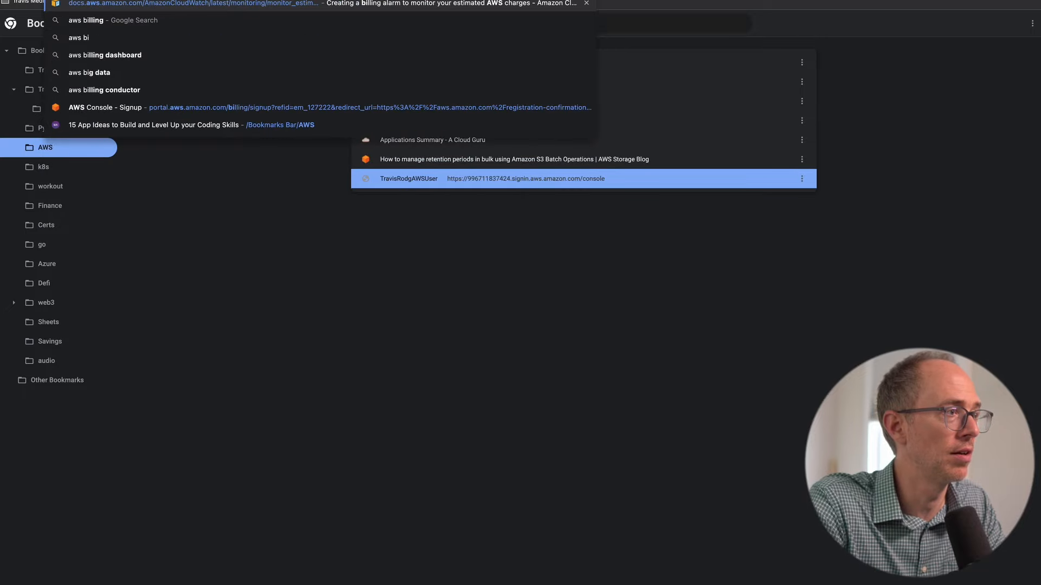
pyautogui.press('Return')
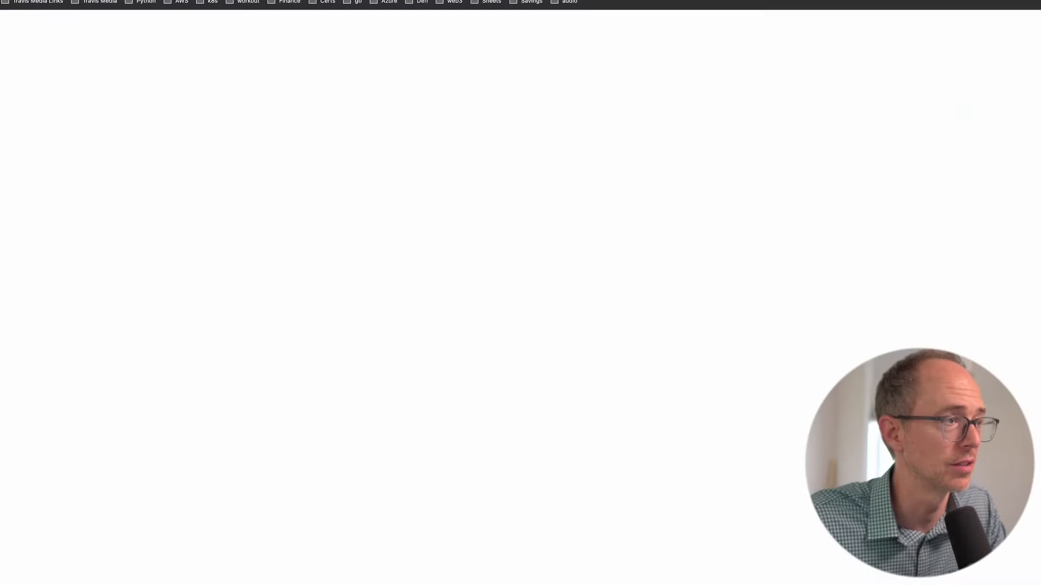
pyautogui.scroll(-3, 258, 345)
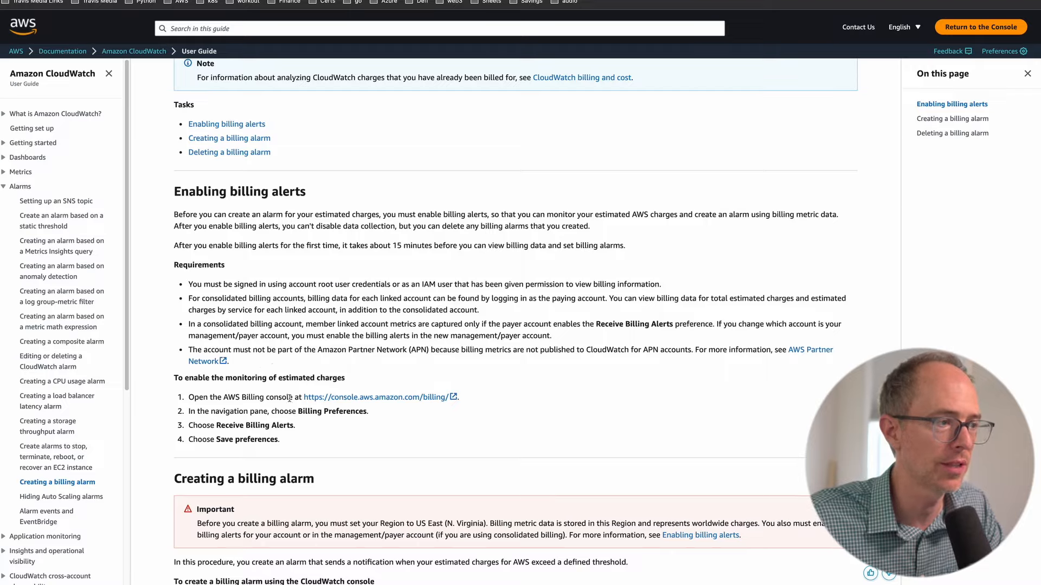
pyautogui.click(372, 399)
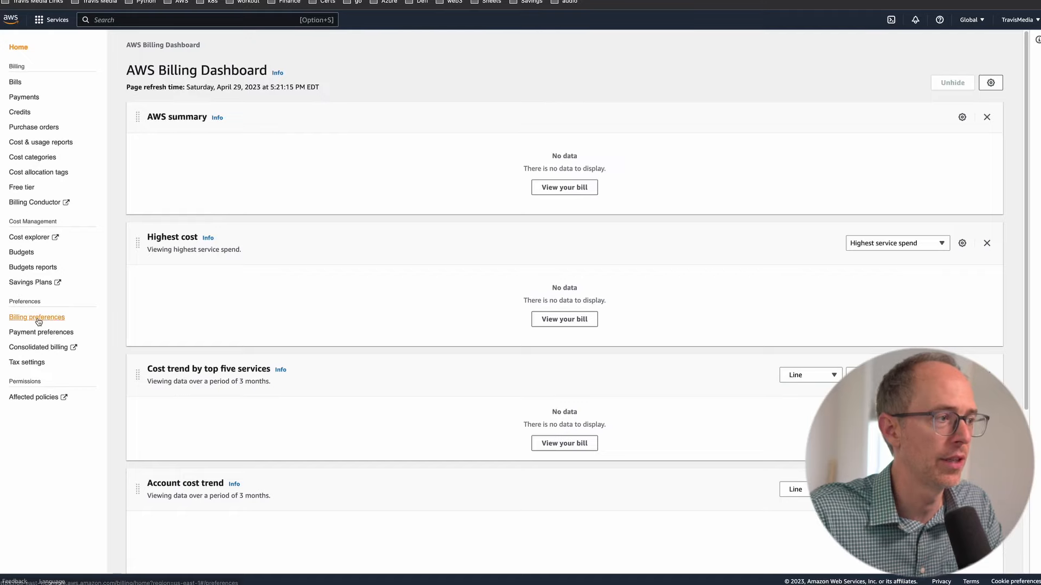
# Step: Enable CloudWatch billing alerts and AWS Free Tier alerts in Billing alert preferences and save
pyautogui.click(38, 319)
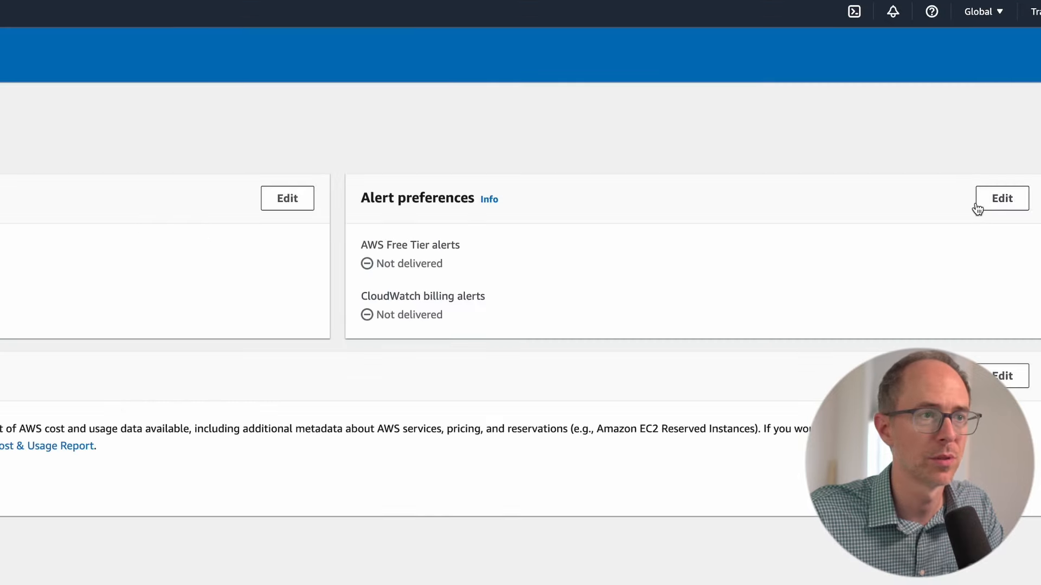
pyautogui.click(1002, 202)
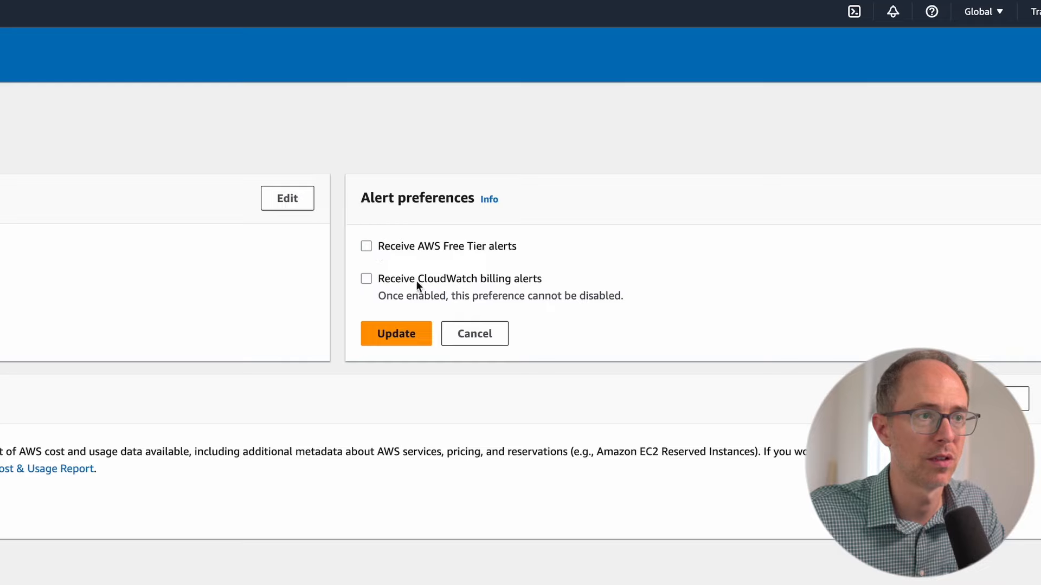
pyautogui.click(366, 280)
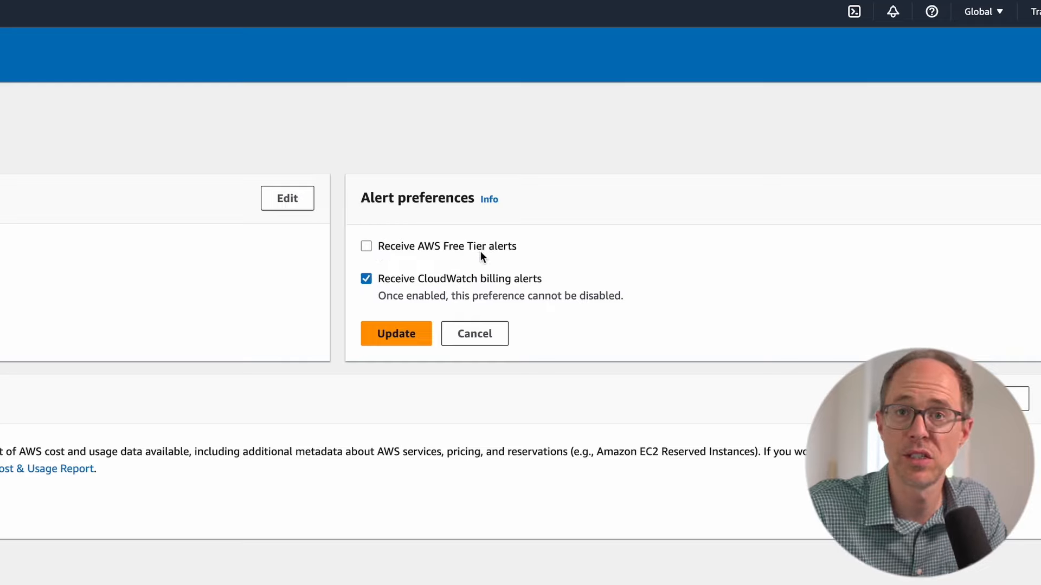
pyautogui.click(379, 248)
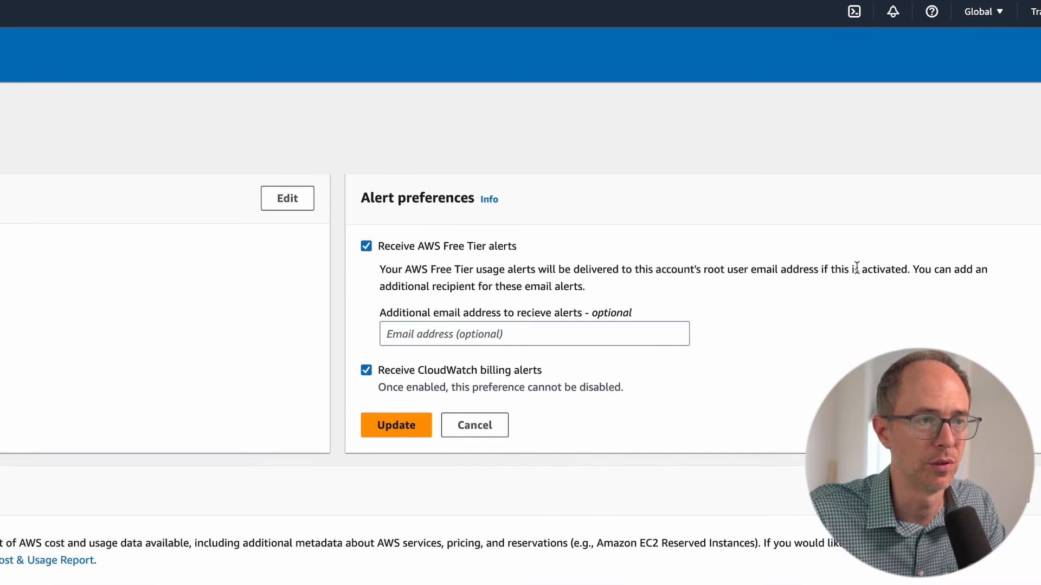
pyautogui.click(415, 427)
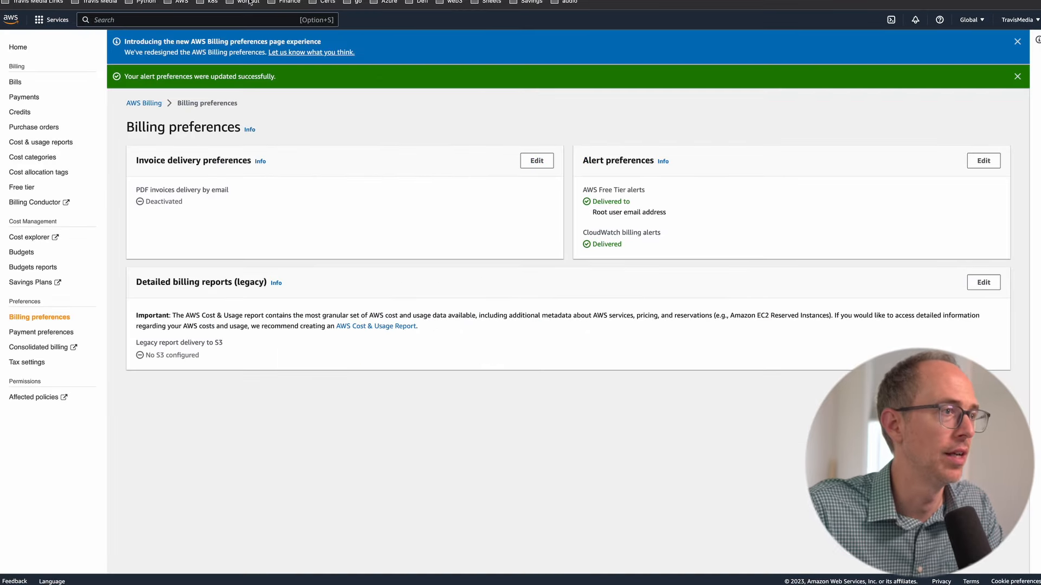
pyautogui.click(287, 1)
# Step: Start a new CloudWatch alarm from the guide and open its Select metric picker
pyautogui.scroll(-5, 303, 337)
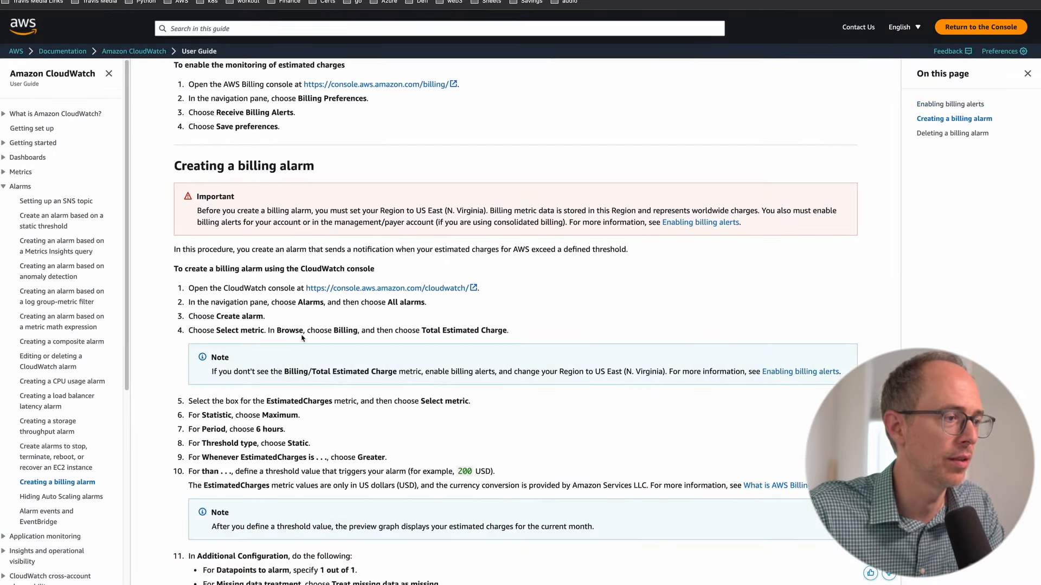
pyautogui.click(434, 289)
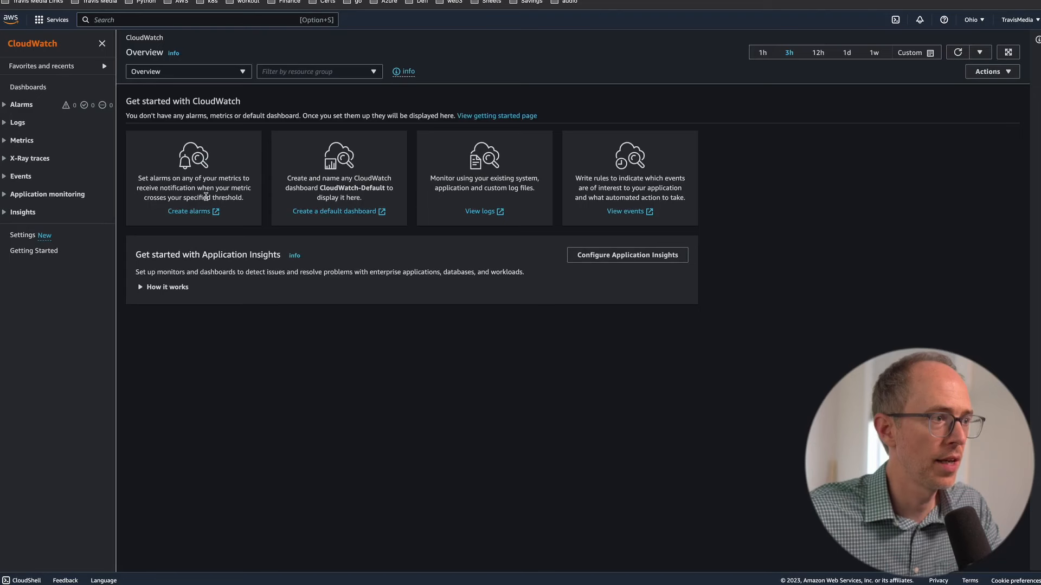
pyautogui.click(186, 211)
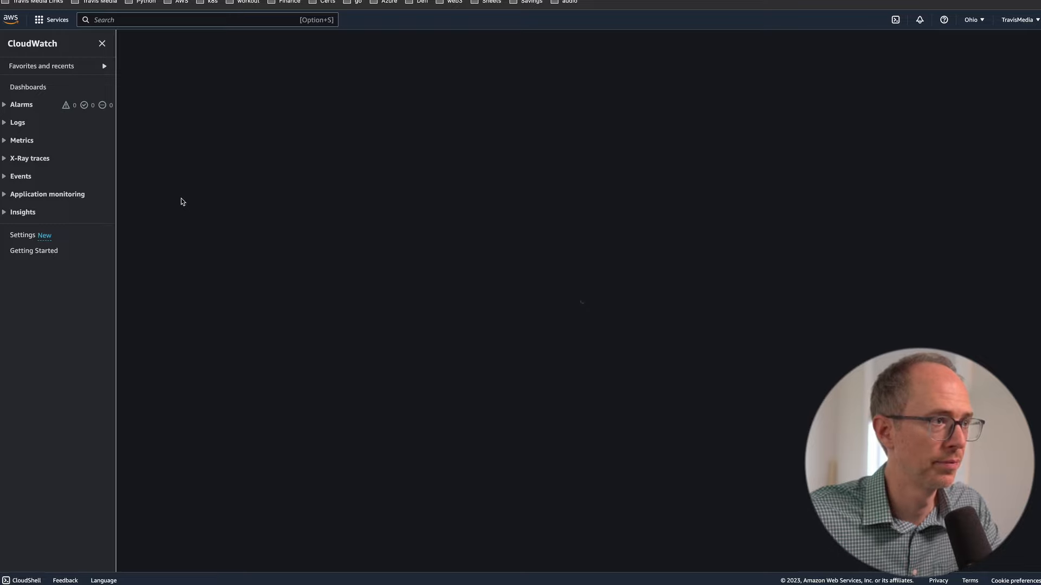
pyautogui.click(587, 180)
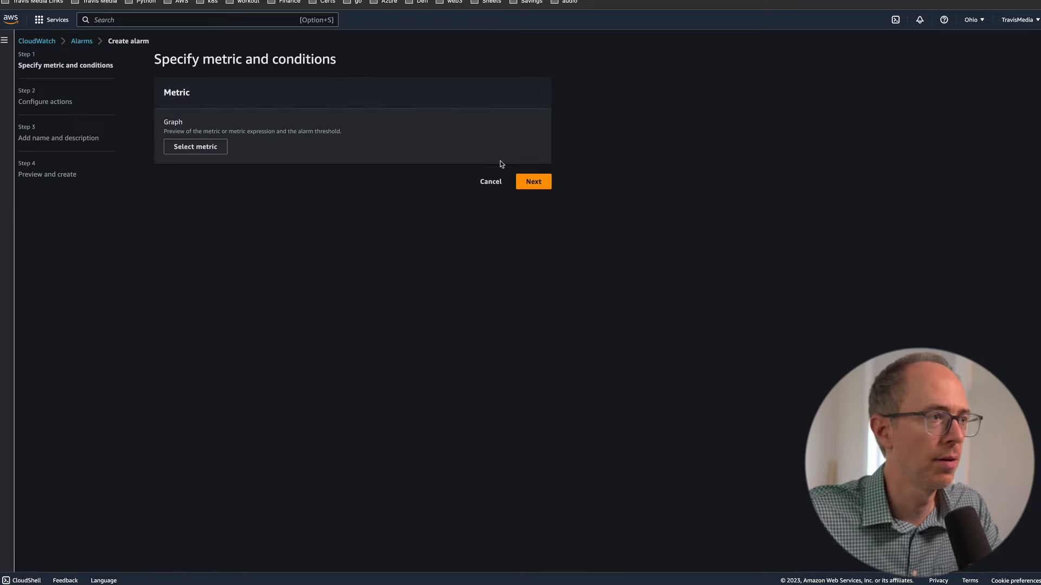
pyautogui.click(195, 146)
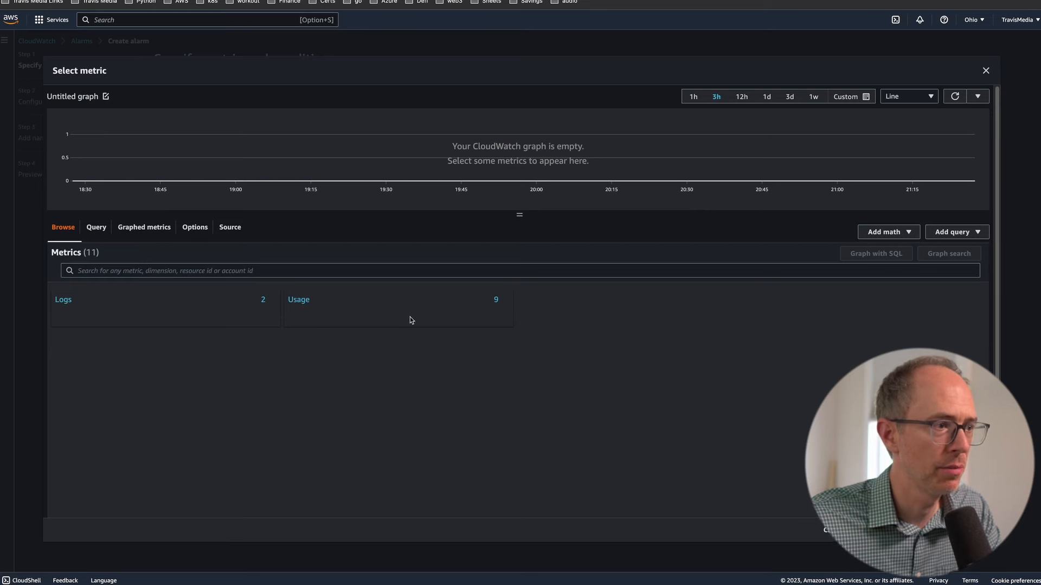
# Step: Check the guide's US East requirement and switch the console region to US East (N. Virginia)
pyautogui.hotkey('ctrl', 'Tab')
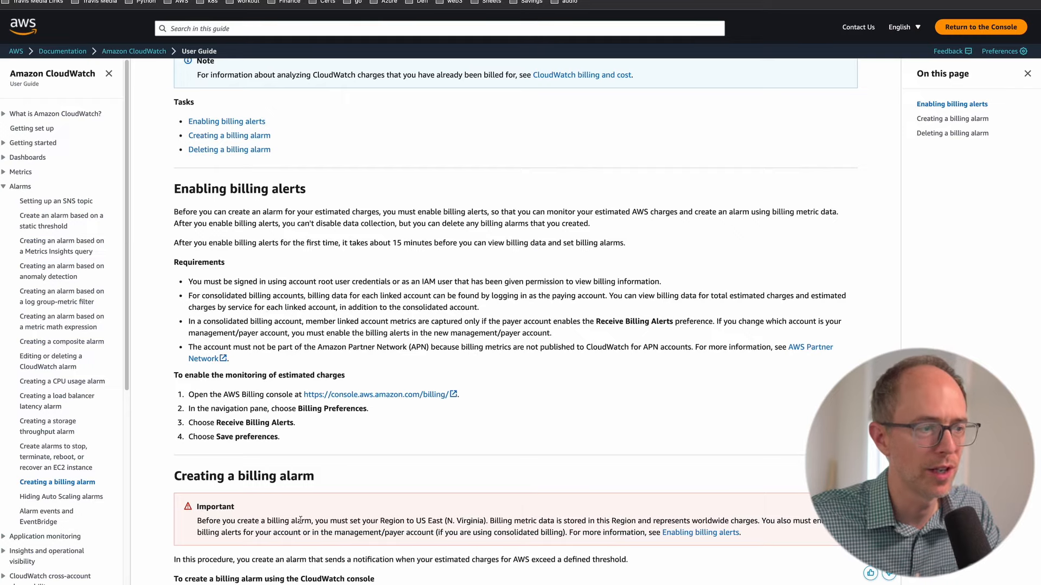
pyautogui.moveTo(409, 522); pyautogui.dragTo(447, 524)
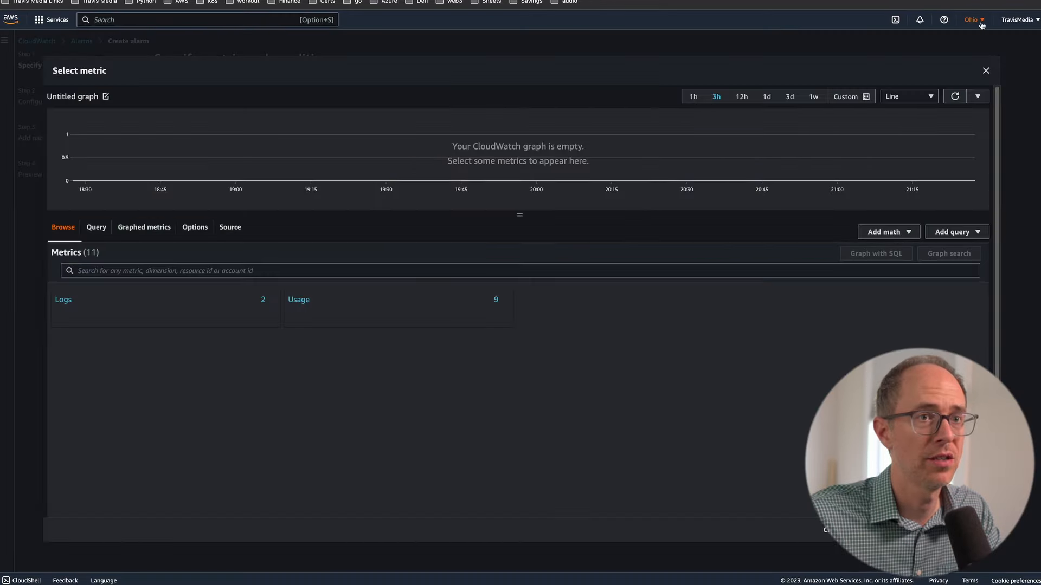
pyautogui.click(982, 24)
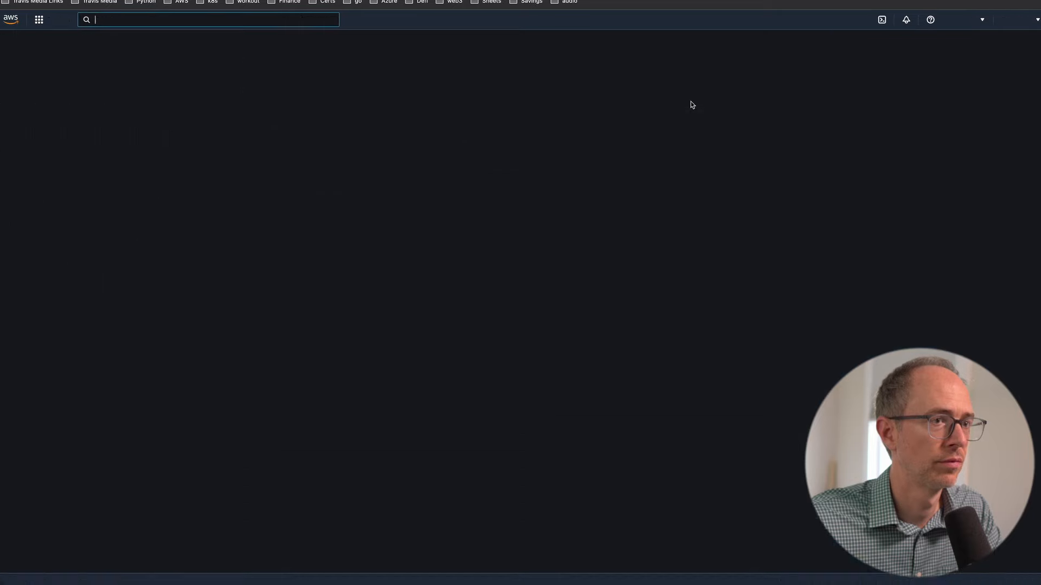
# Step: Select the Billing > Total Estimated Charge USD EstimatedCharges metric for the alarm
pyautogui.click(196, 147)
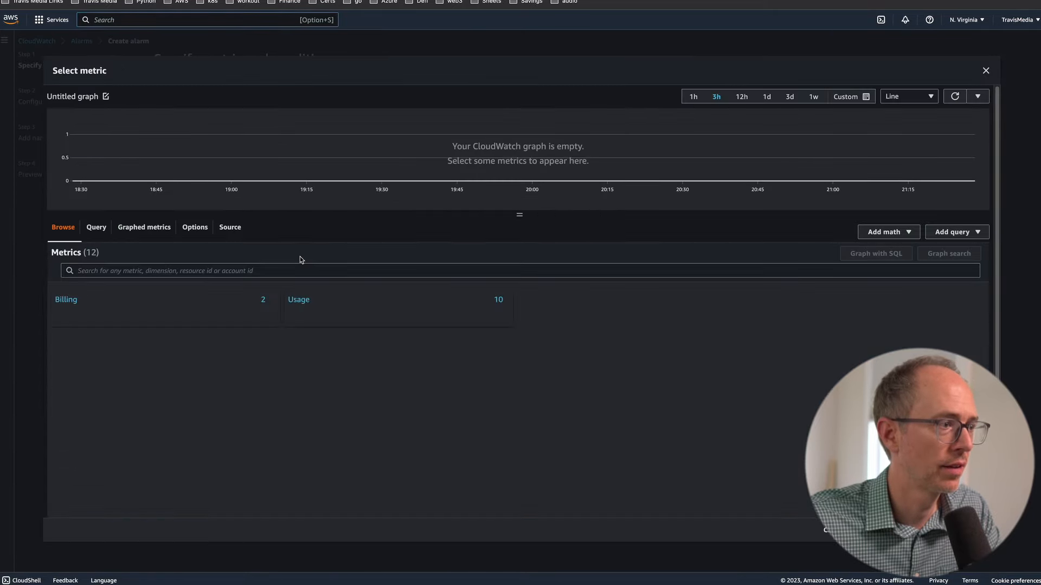
pyautogui.click(60, 301)
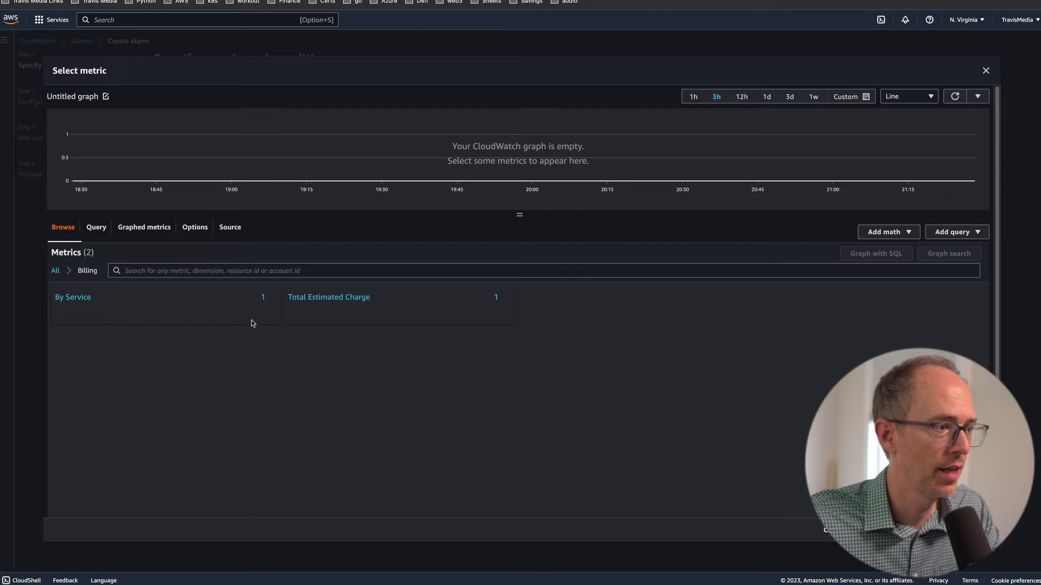
pyautogui.click(304, 298)
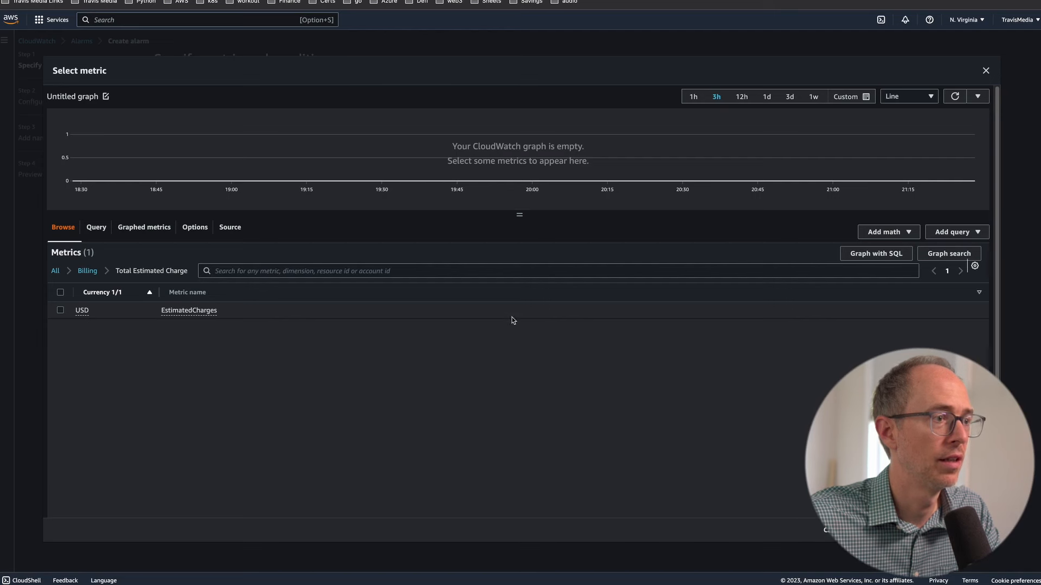
pyautogui.click(60, 310)
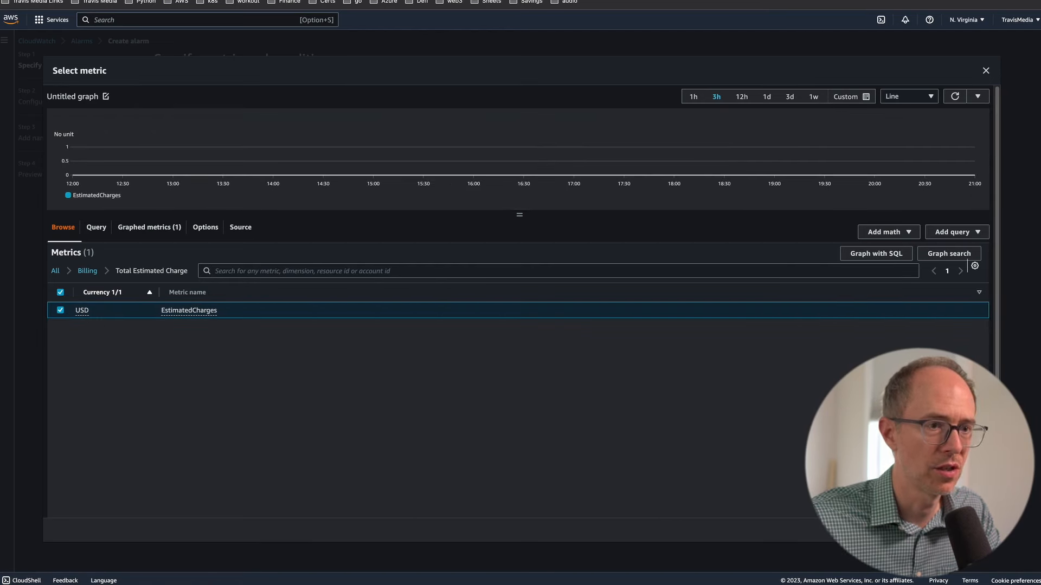
pyautogui.click(960, 530)
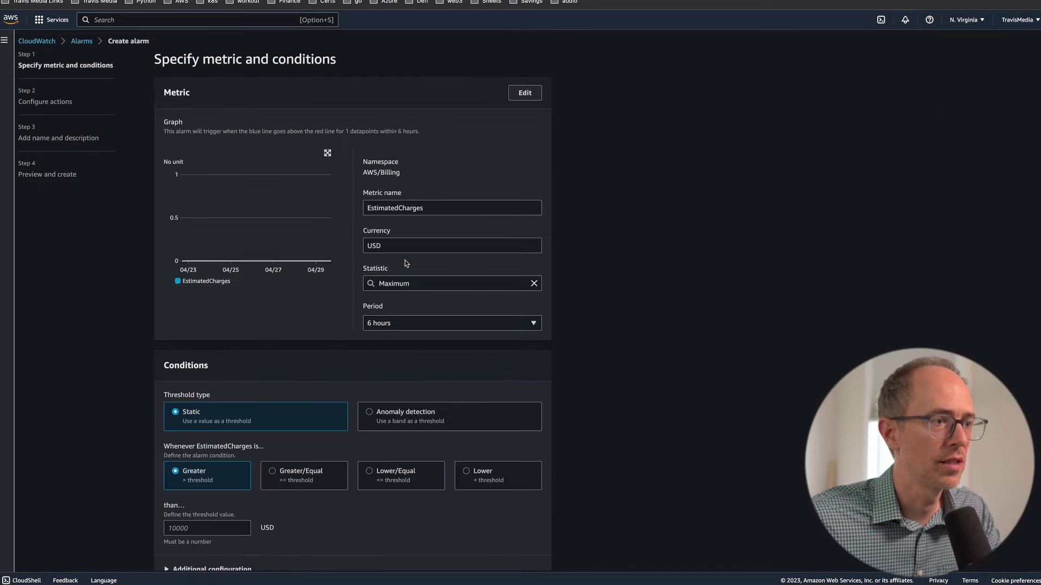
# Step: Set a static Greater-than threshold of 5 USD and advance to Configure actions
pyautogui.hotkey('ctrl', 'Tab')
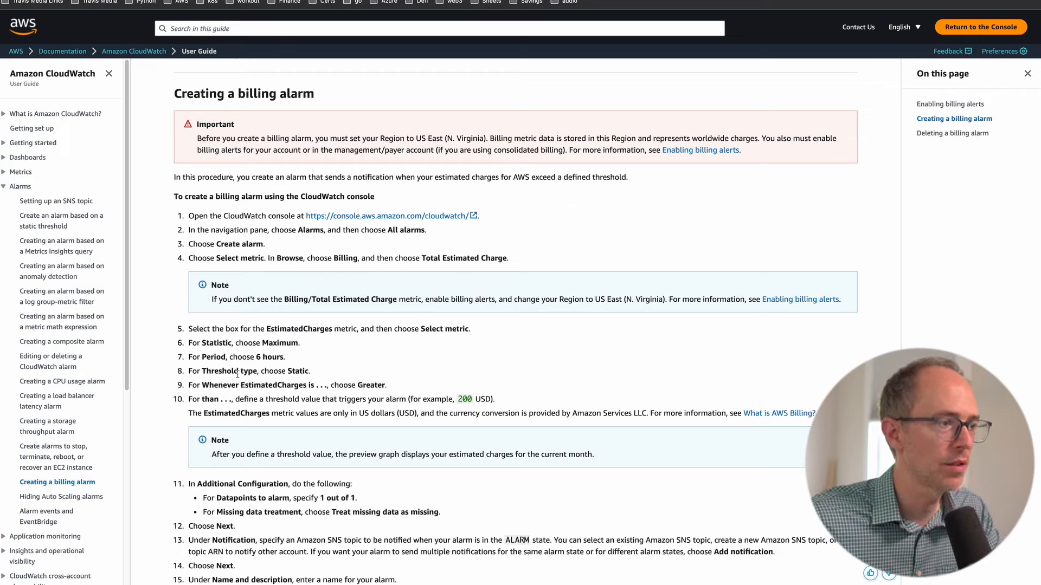
pyautogui.hotkey('ctrl', 'shift', 'Tab')
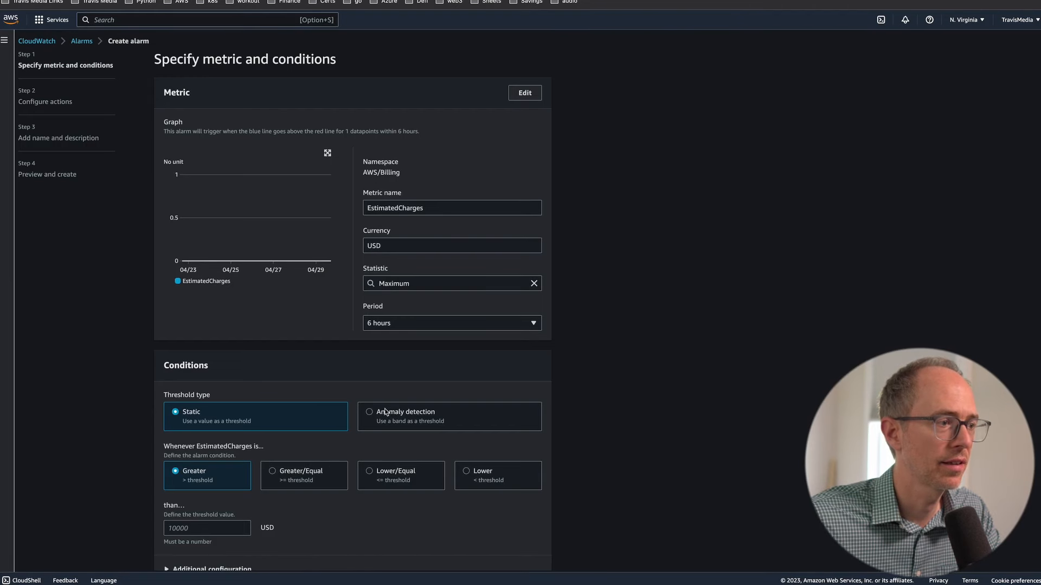
pyautogui.scroll(-1, 252, 422)
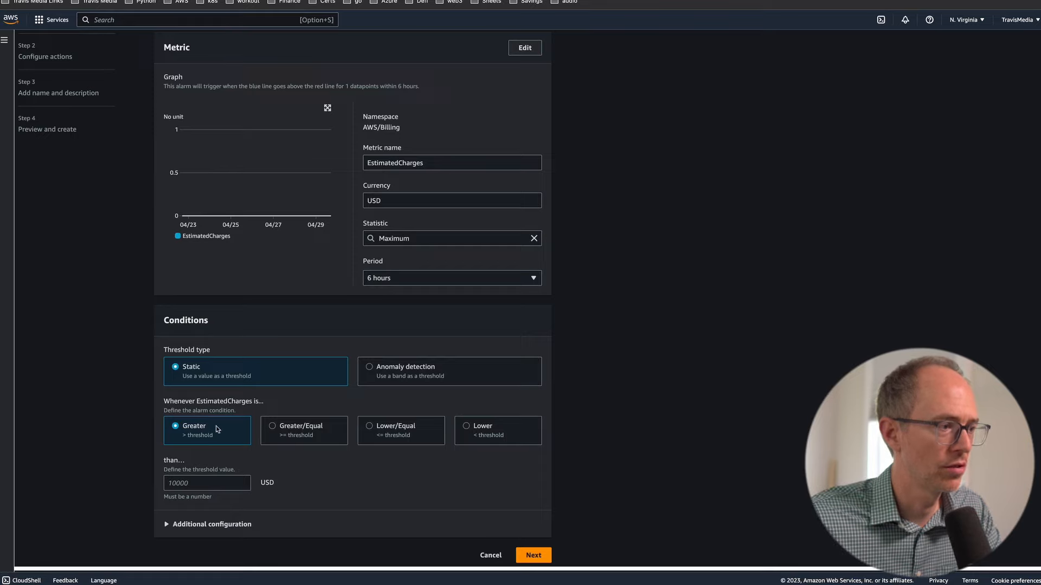
pyautogui.click(243, 482)
pyautogui.write('5')
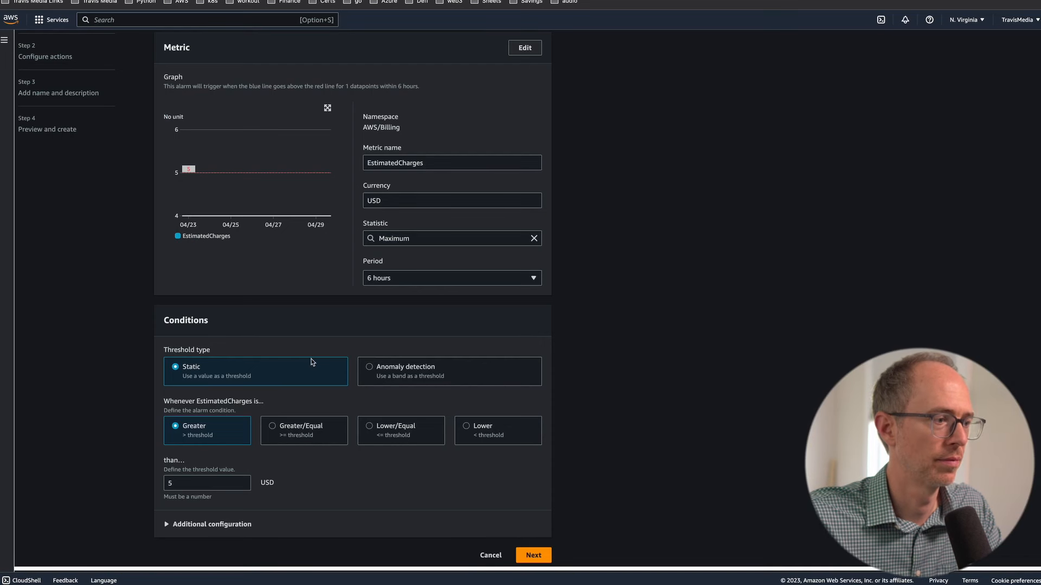
pyautogui.click(215, 524)
pyautogui.scroll(-2, 201, 523)
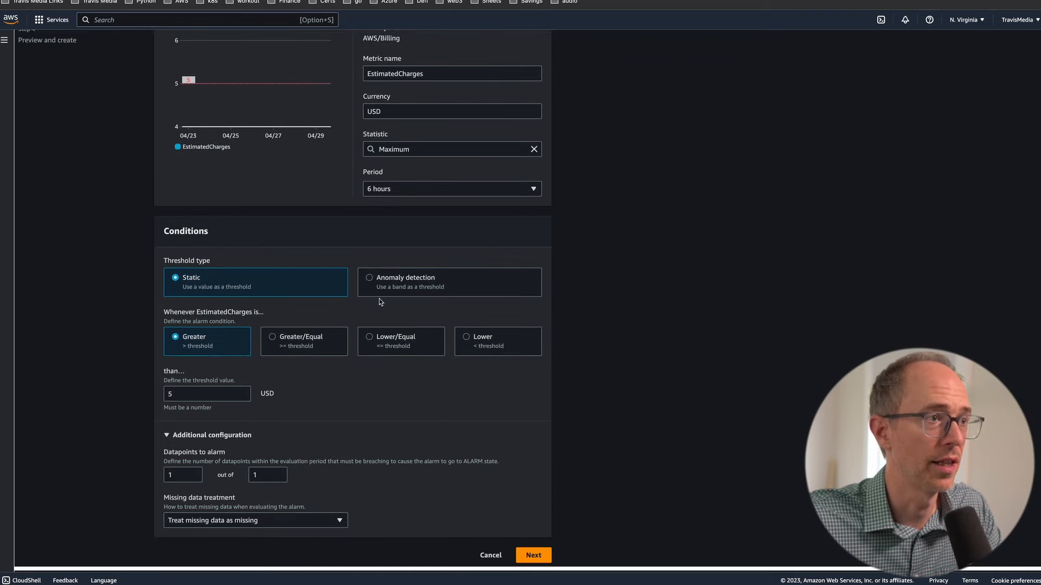
pyautogui.click(533, 555)
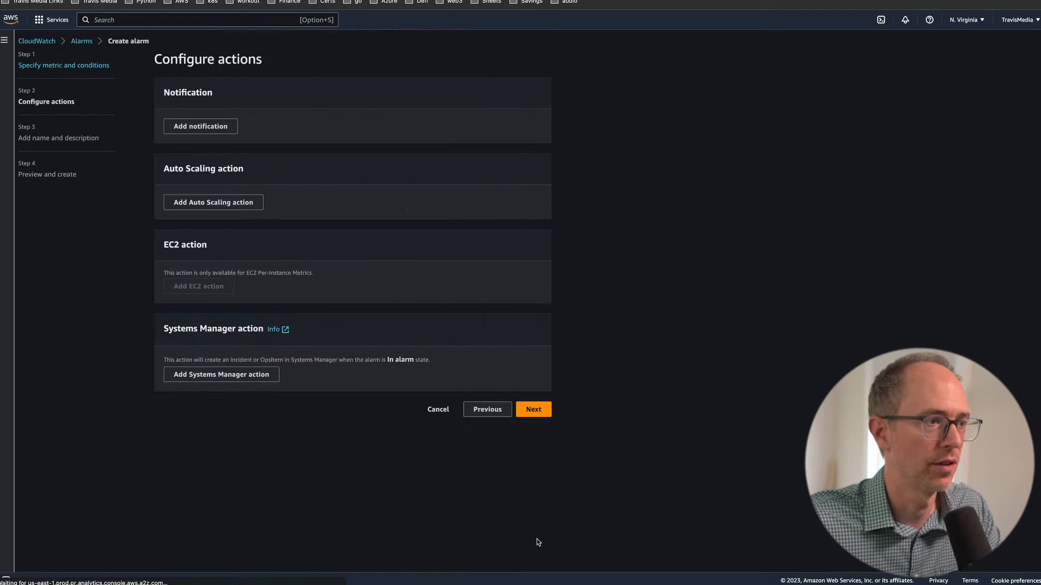
# Step: Add an In-alarm notification to the alarm and opt to create a new SNS topic
pyautogui.click(204, 125)
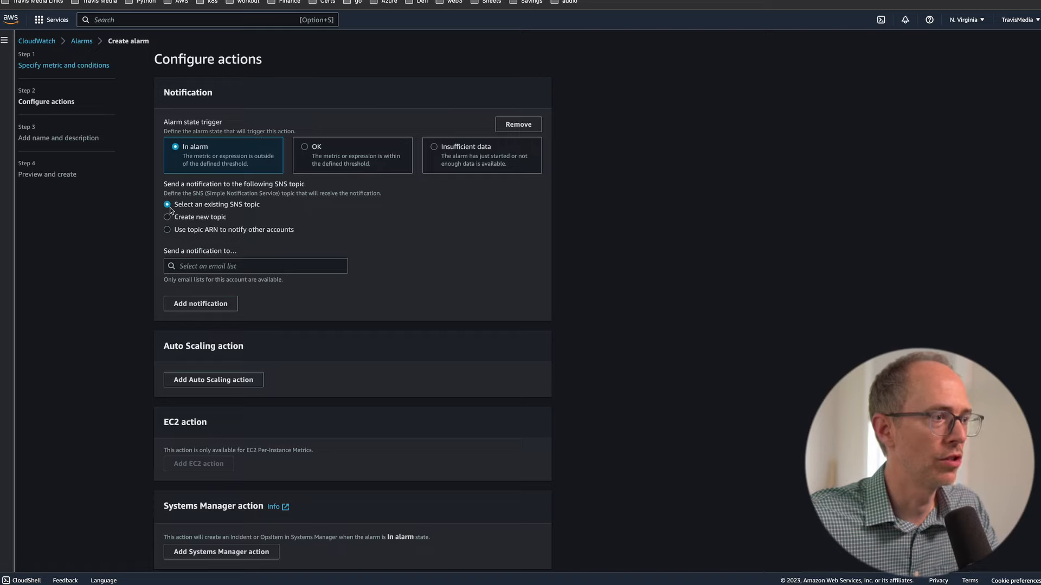
pyautogui.click(190, 217)
pyautogui.click(193, 207)
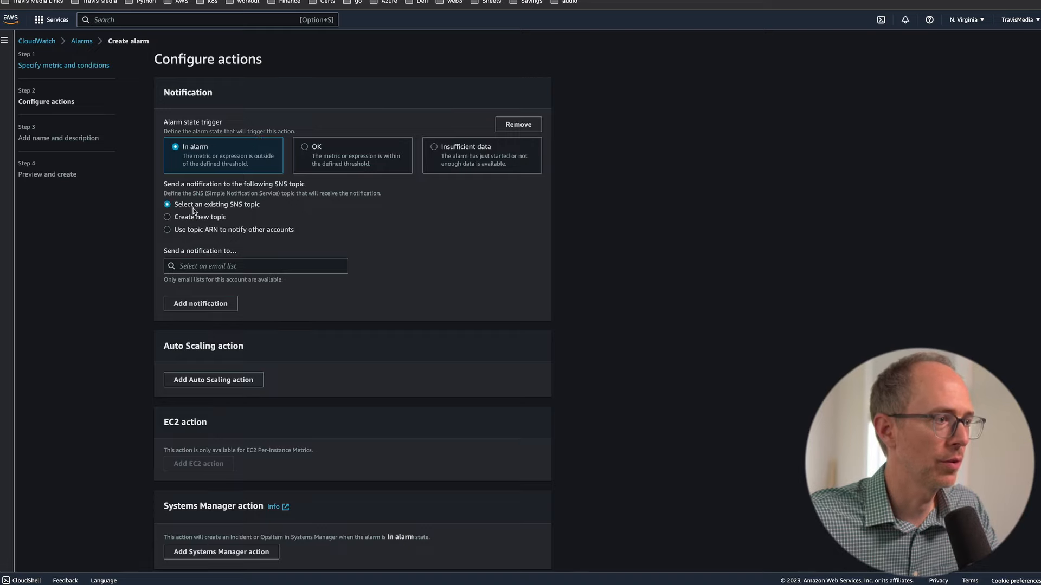
pyautogui.click(231, 265)
pyautogui.click(200, 218)
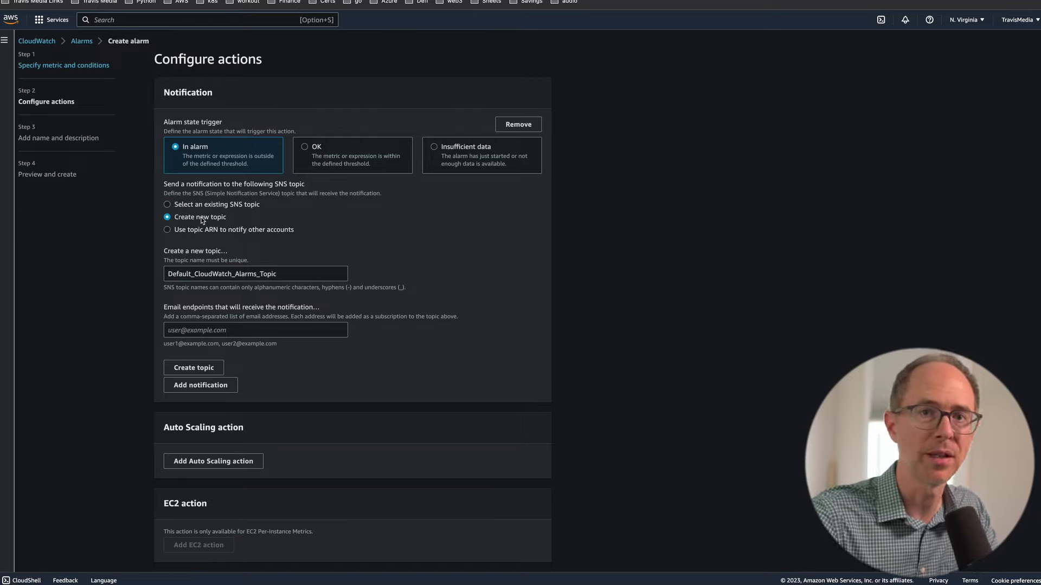
# Step: Create the BillingAlarmTopic SNS topic with the account owner's e-mail as its recipient
pyautogui.tripleClick(305, 277)
pyautogui.write('Bi')
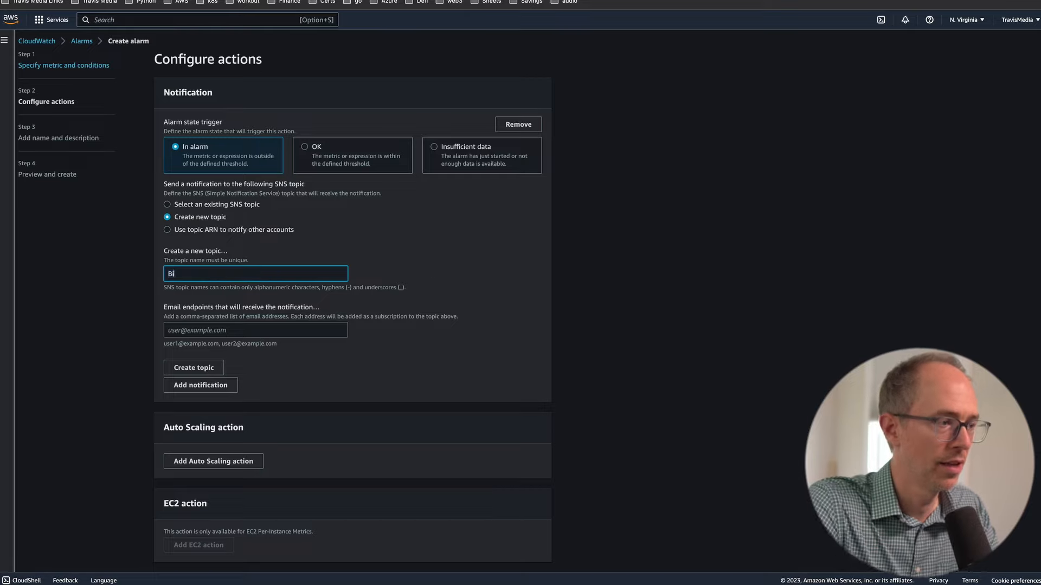
pyautogui.write('llingA')
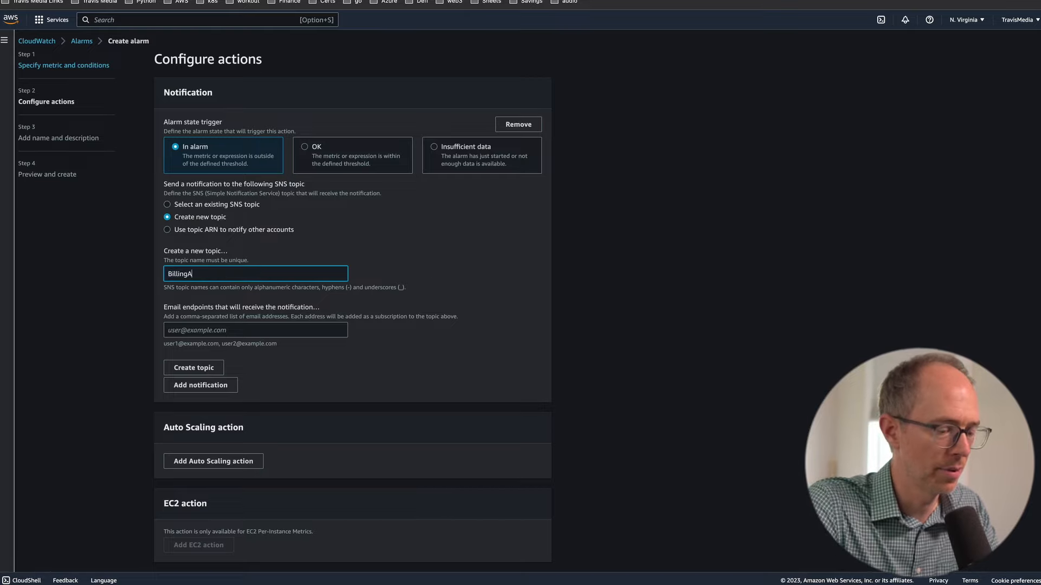
pyautogui.write('larmTopic')
pyautogui.press('Tab')
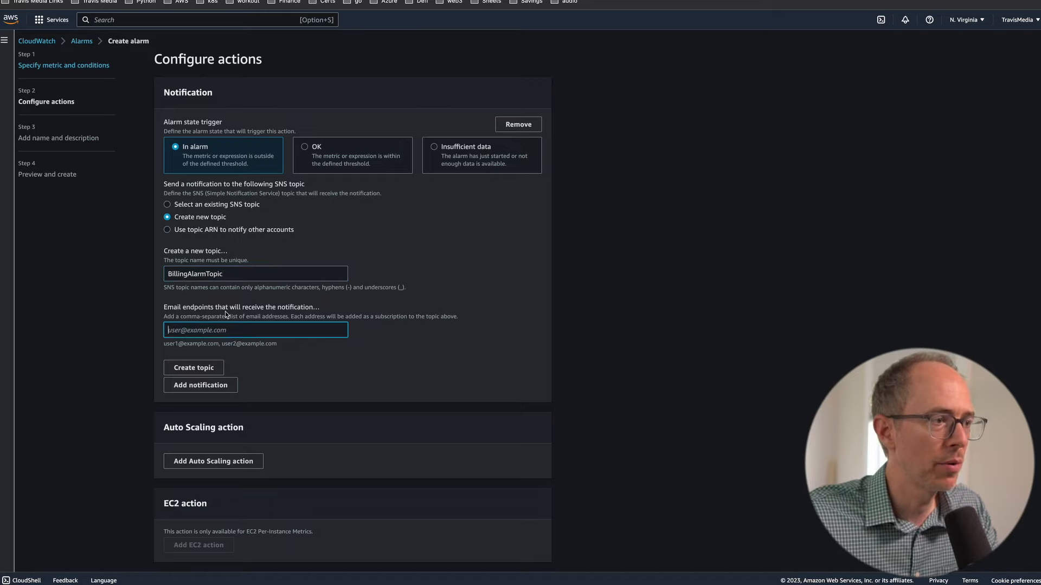
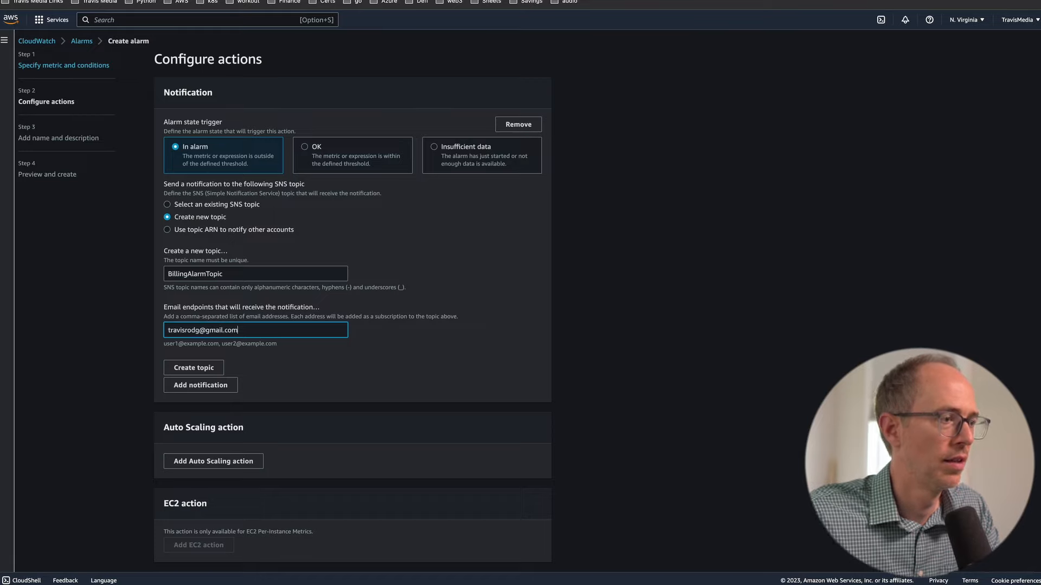
pyautogui.click(210, 368)
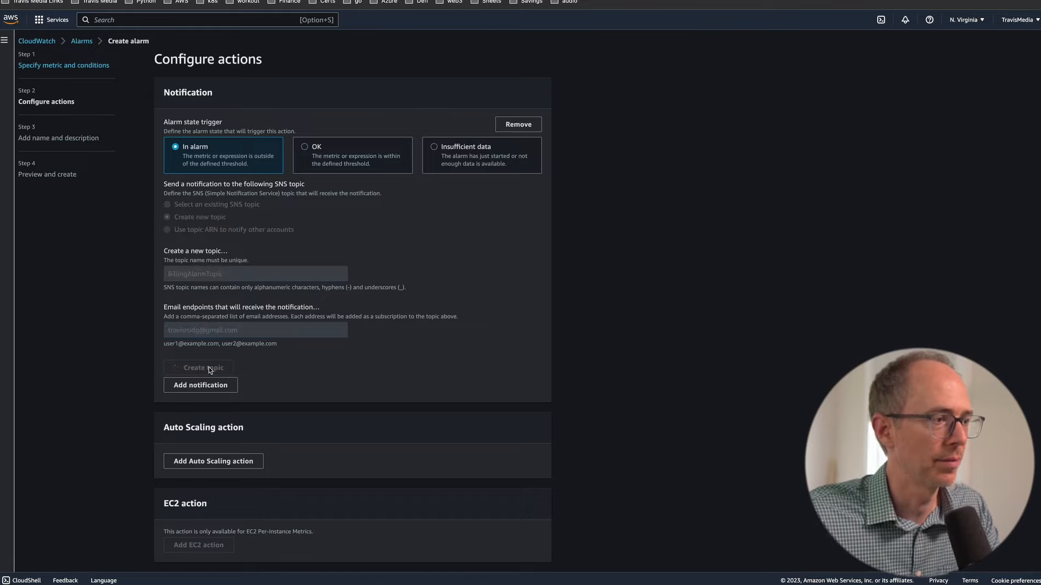
pyautogui.scroll(-2, 210, 370)
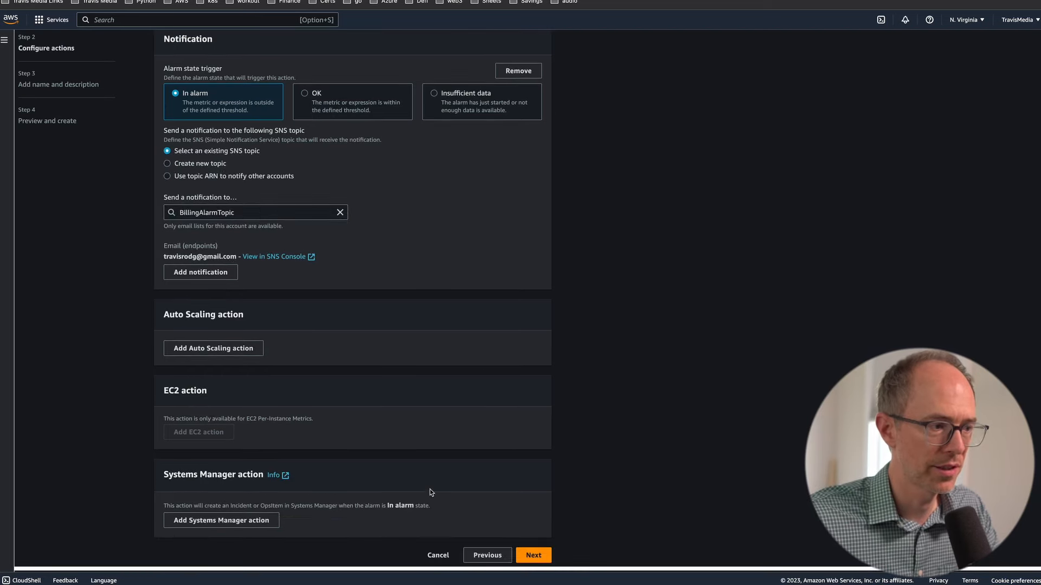
# Step: Name the alarm BillingAlarm, review its summary, and create it
pyautogui.click(533, 555)
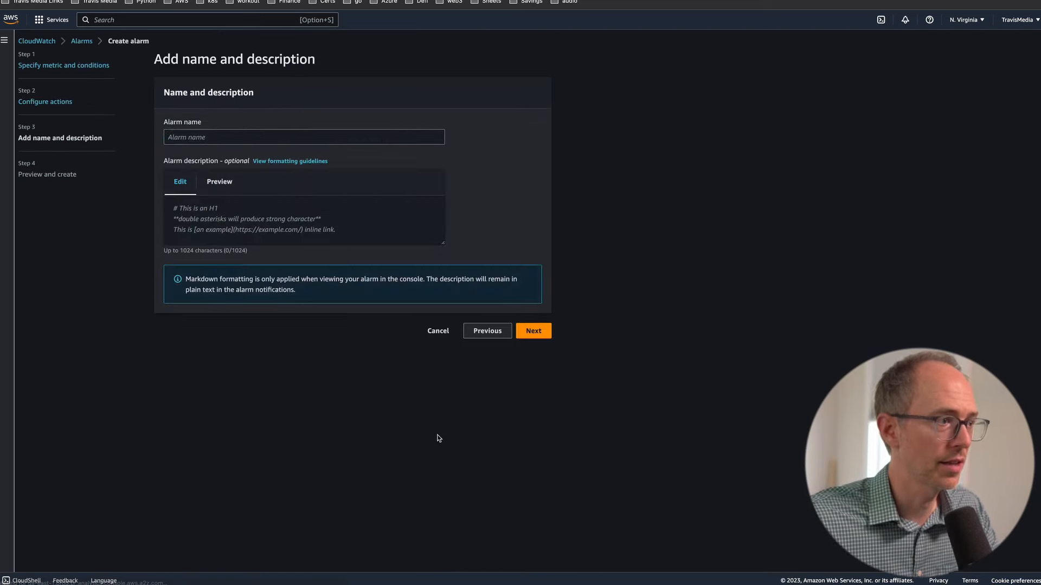
pyautogui.click(248, 135)
pyautogui.write('Bi')
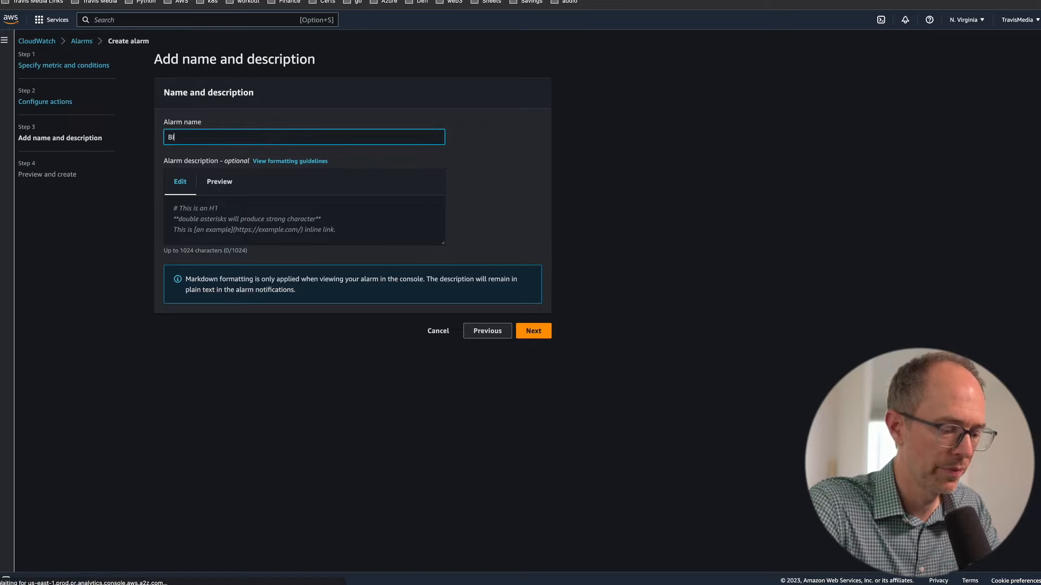
pyautogui.write('llingAlarm')
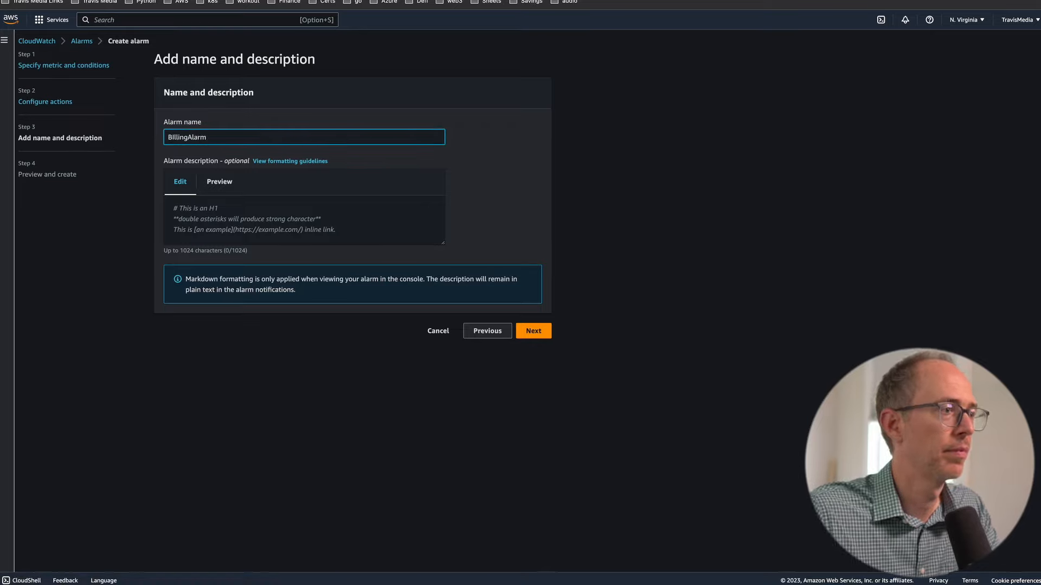
pyautogui.click(219, 189)
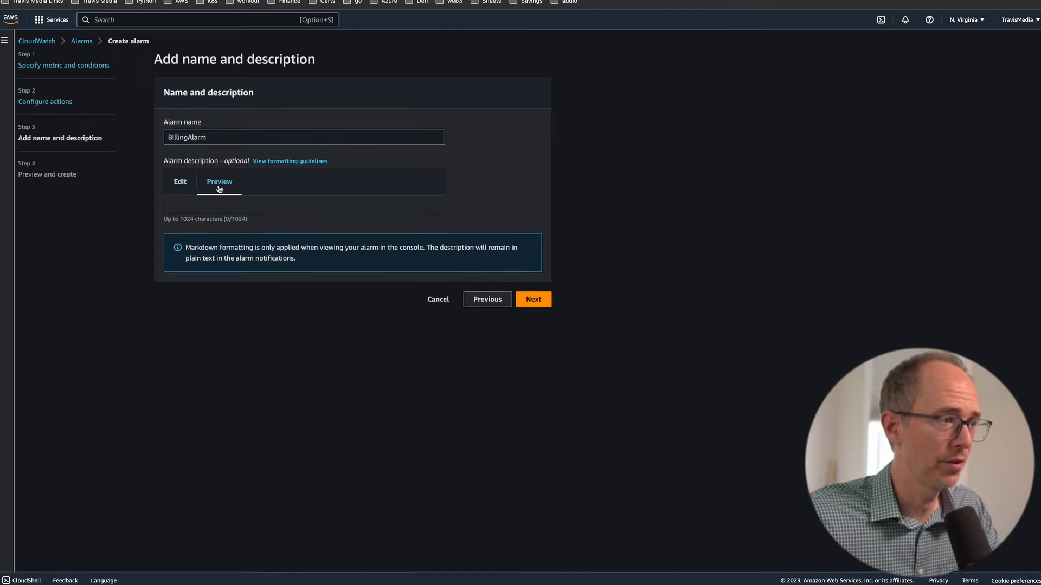
pyautogui.click(187, 188)
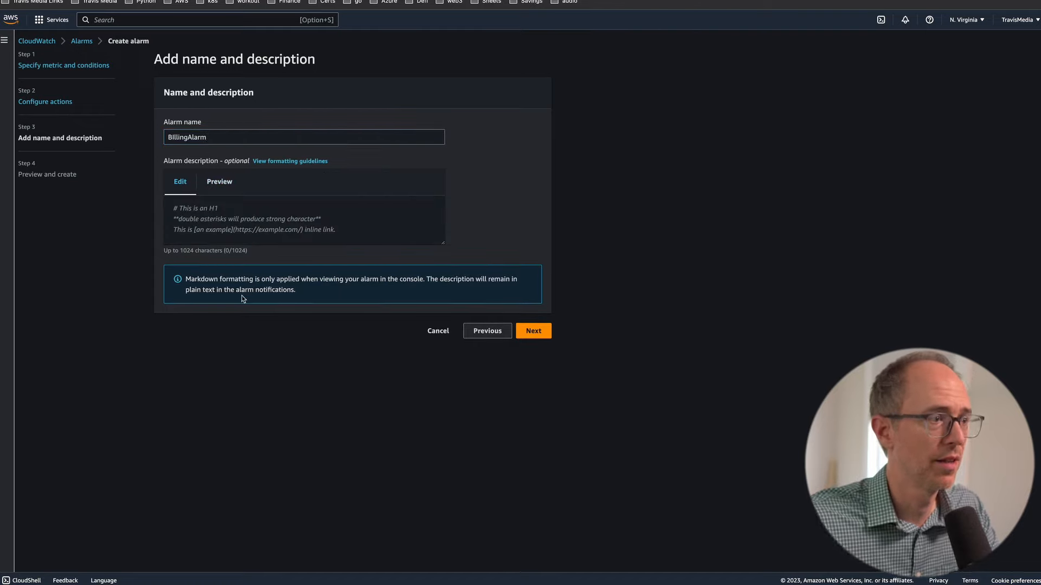
pyautogui.click(531, 331)
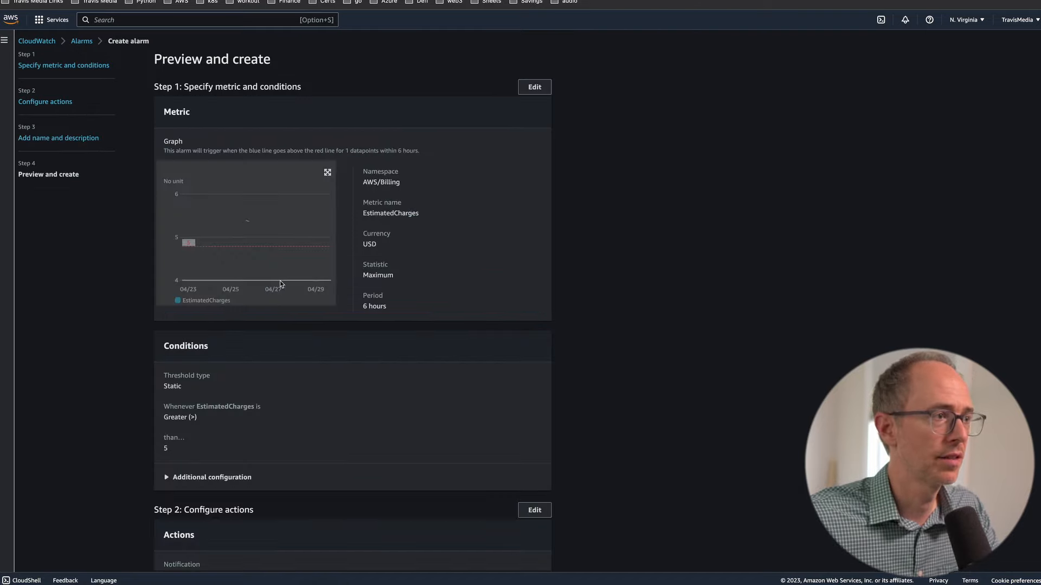
pyautogui.scroll(-4, 280, 284)
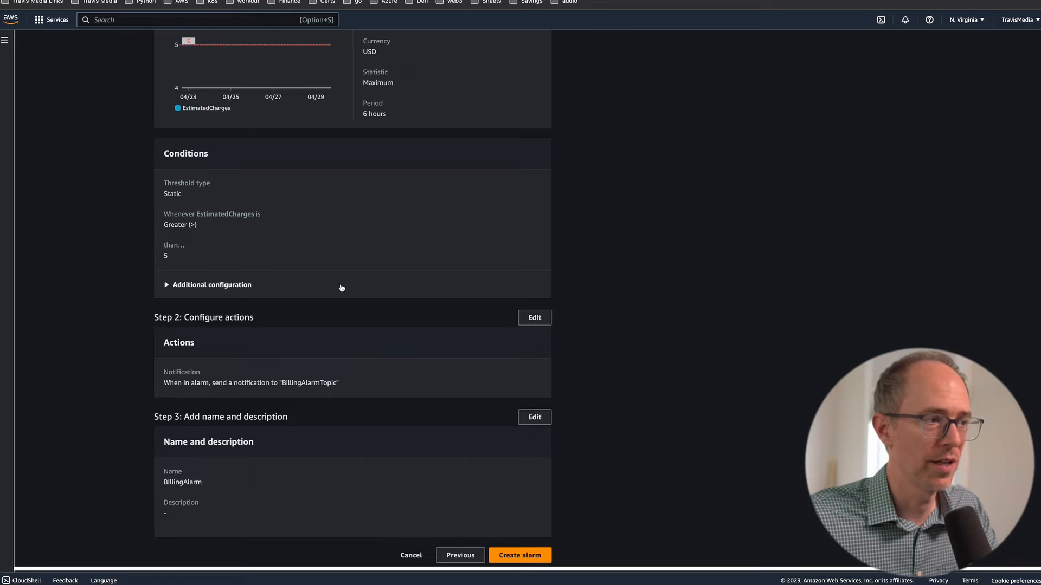
pyautogui.click(510, 553)
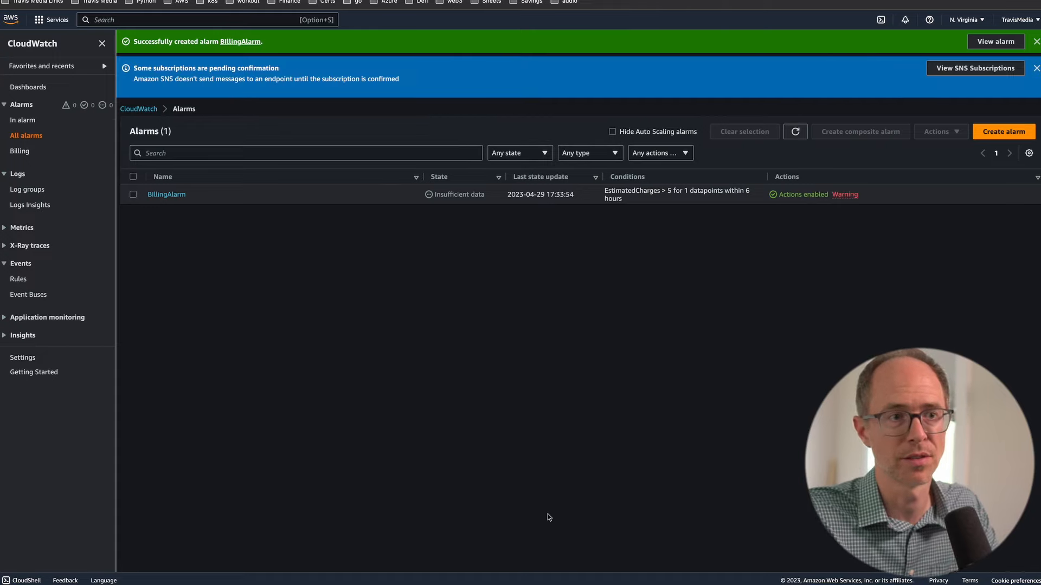
# Step: Read BillingAlarm's actions warning, dismiss it, and refresh the alarms list
pyautogui.click(845, 194)
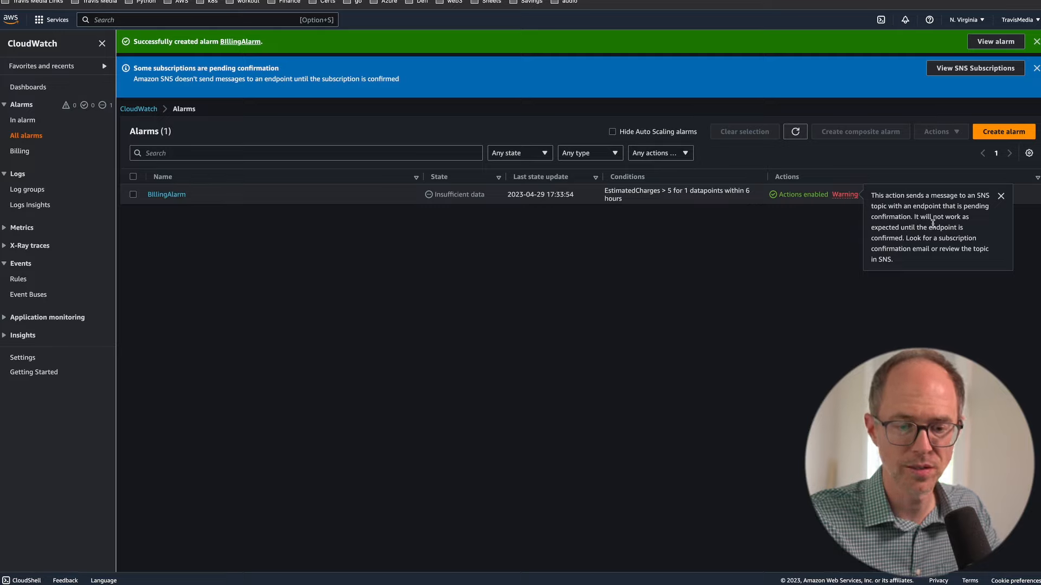
pyautogui.click(779, 291)
pyautogui.click(805, 137)
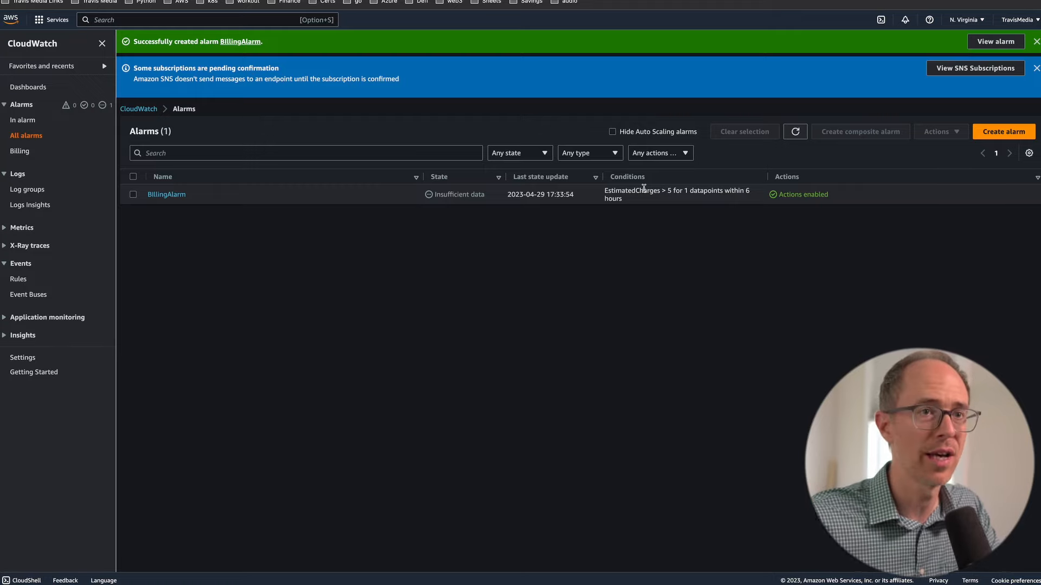
# Step: Sign out of the root account and switch the sign-in page to IAM user
pyautogui.click(1007, 20)
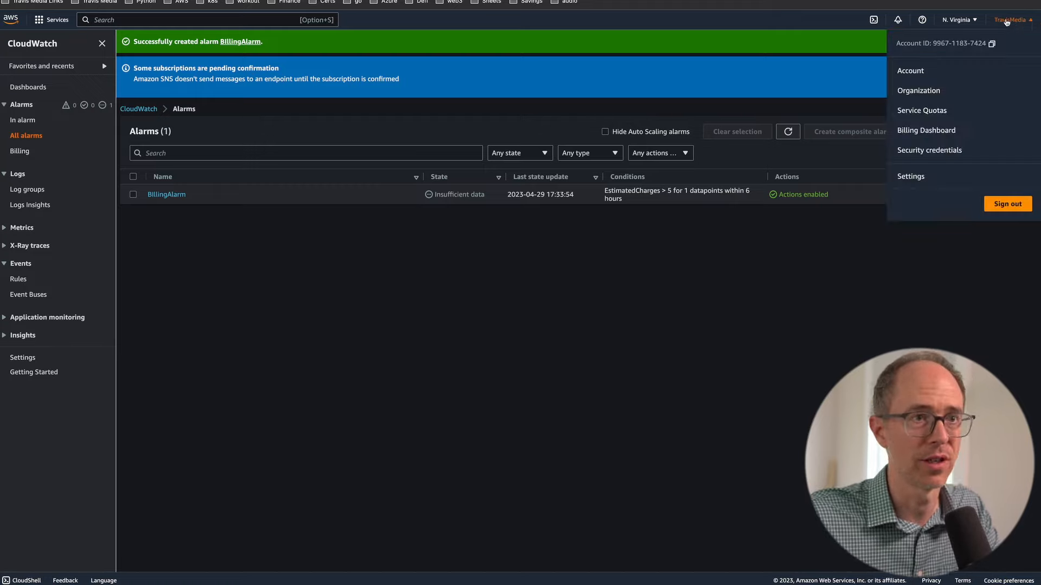
pyautogui.click(1008, 204)
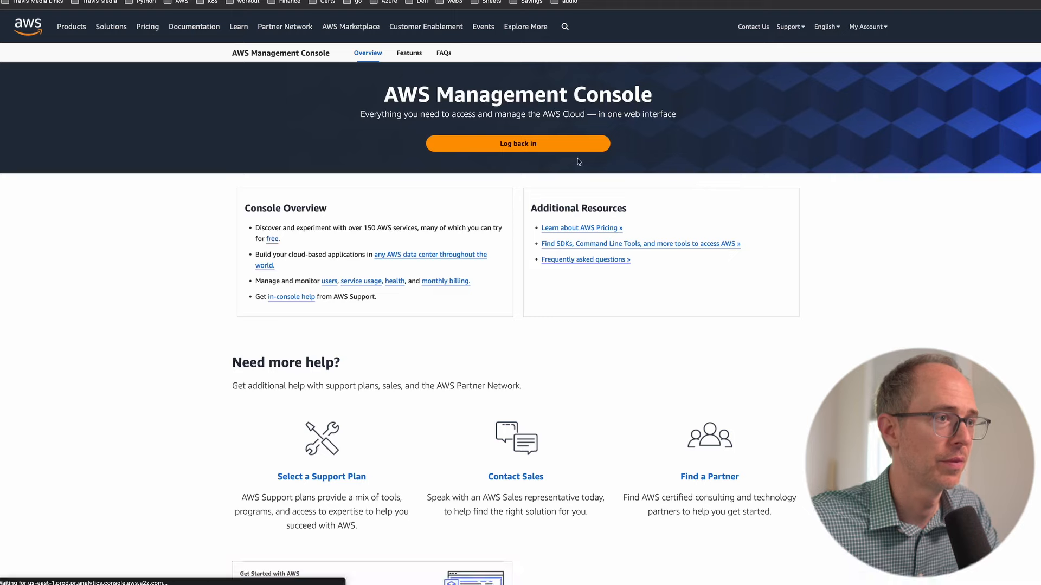
pyautogui.click(538, 150)
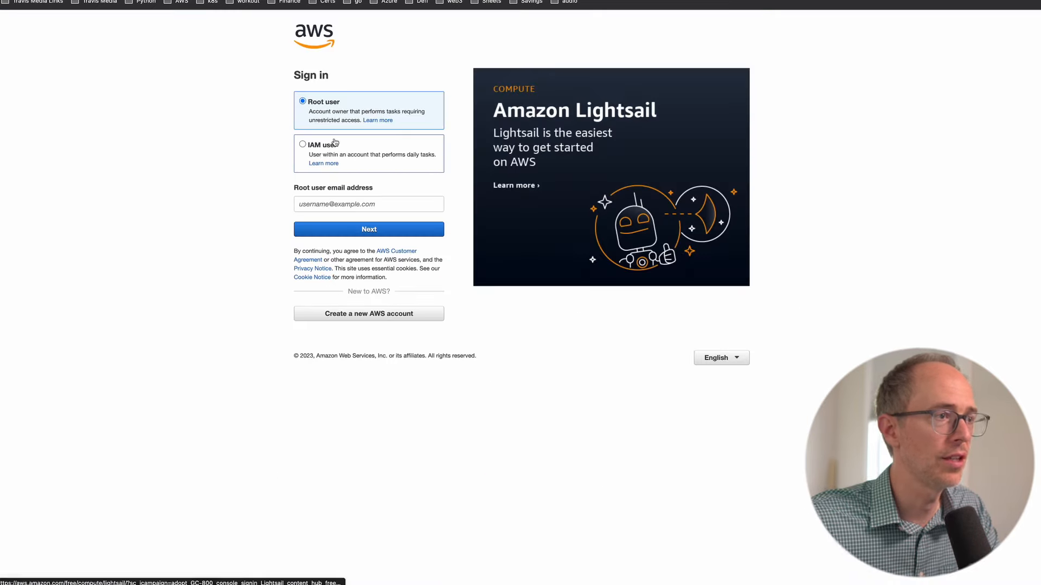
pyautogui.click(318, 146)
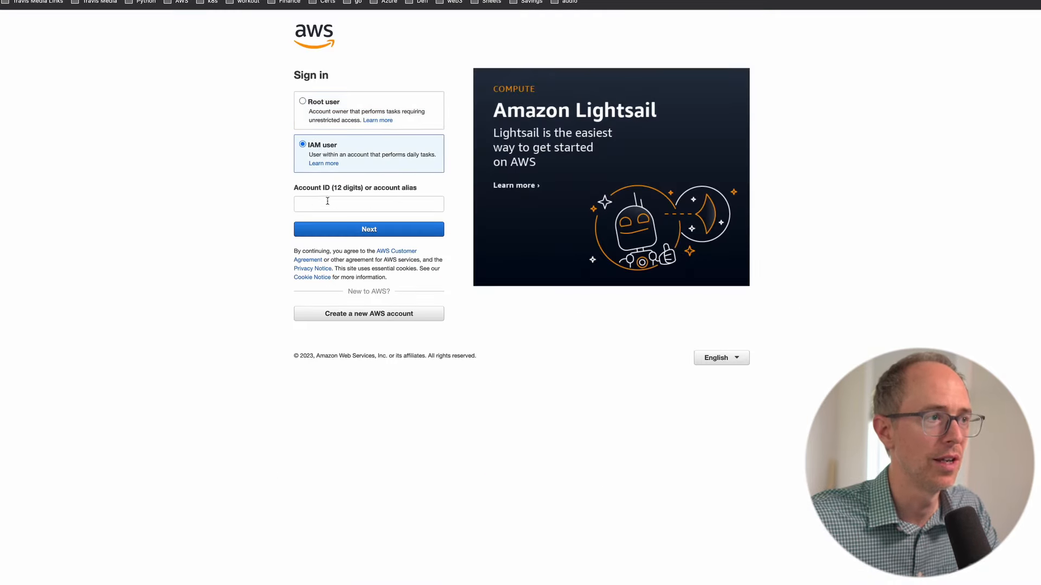
# Step: Load the saved IAM user sign-in link from the browser bookmarks
pyautogui.click(413, 203)
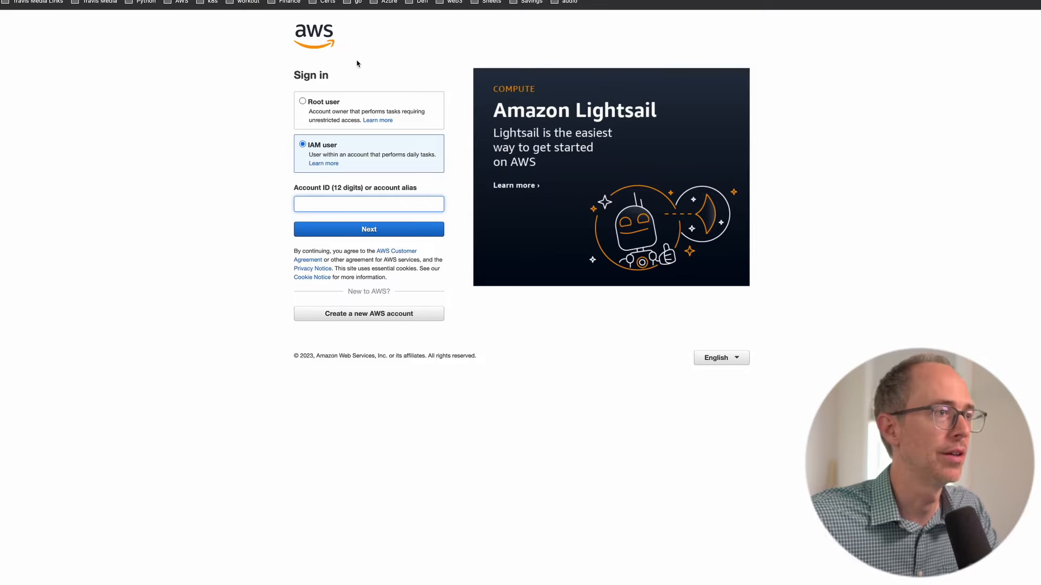
pyautogui.click(173, 4)
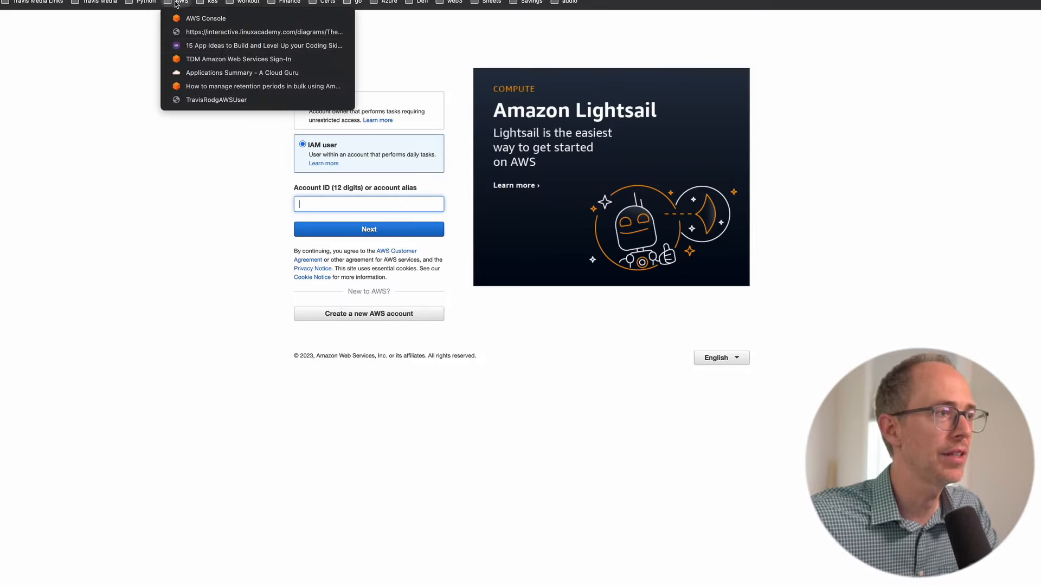
pyautogui.click(217, 99)
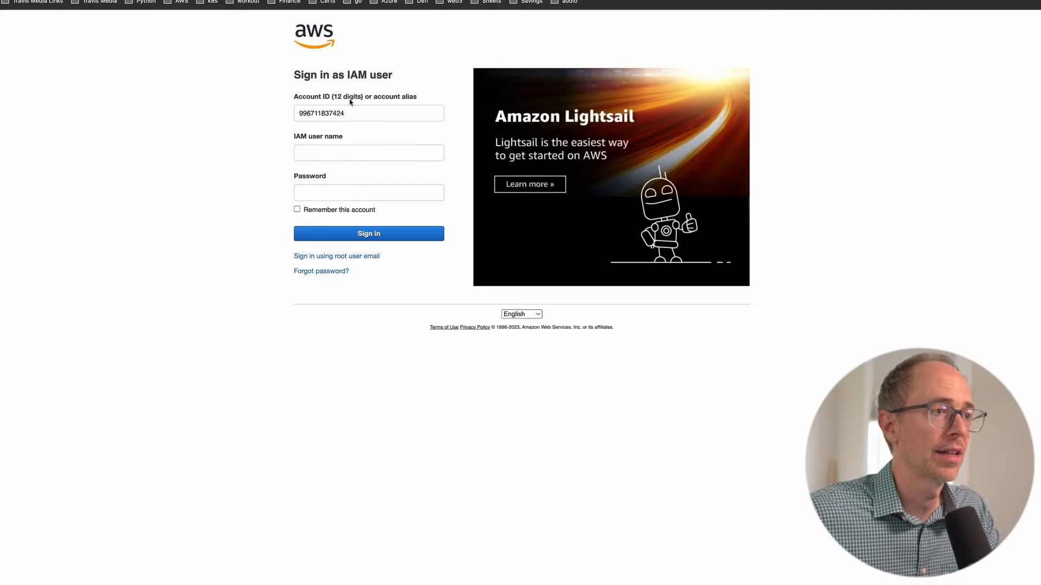
# Step: Fill in the IAM user name and the account password on the sign-in form
pyautogui.click(372, 149)
pyautogui.click(228, 159)
pyautogui.click(344, 151)
pyautogui.write('travsmed')
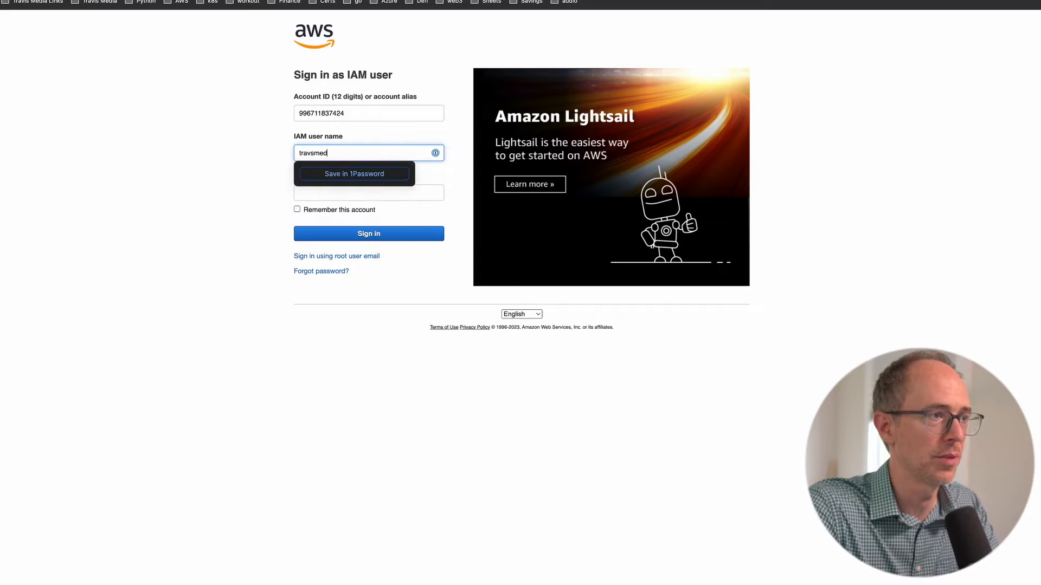
pyautogui.press('BackSpace')
pyautogui.press('BackSpace')
pyautogui.press('BackSpace')
pyautogui.press('BackSpace')
pyautogui.write('ismedia')
pyautogui.press('Tab')
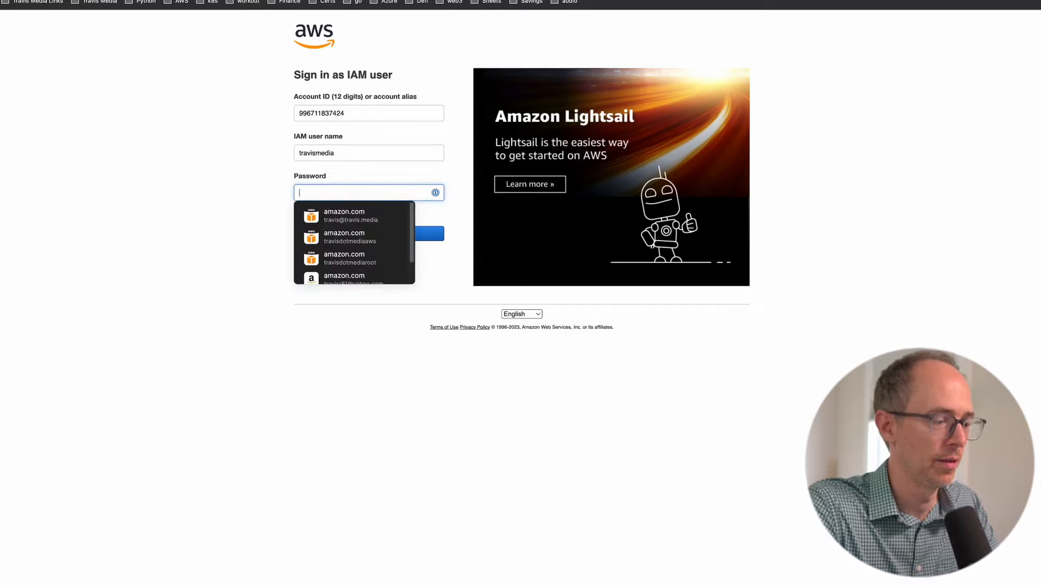
pyautogui.write('•••••••••••••')
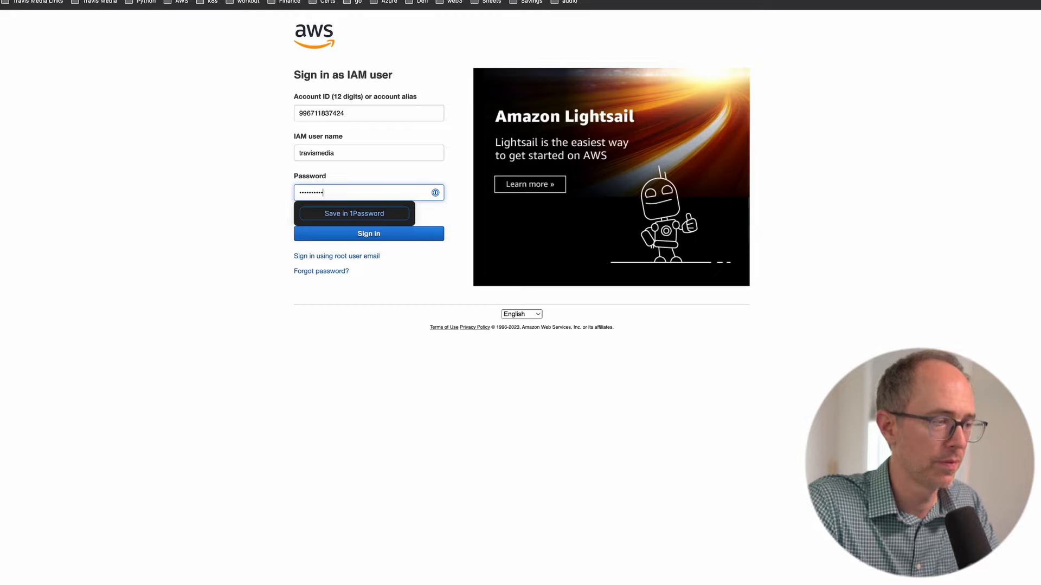
pyautogui.click(209, 137)
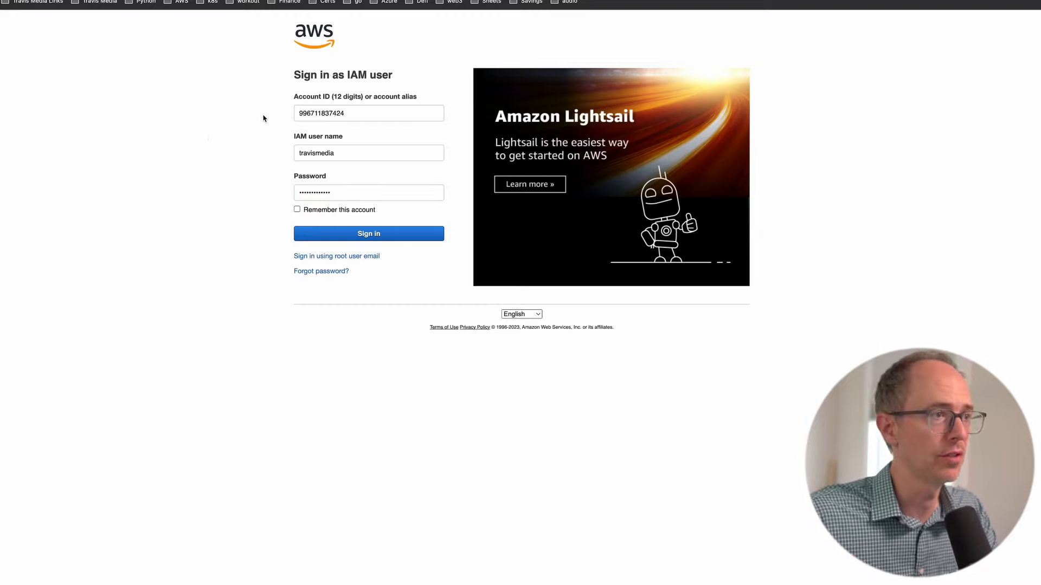
pyautogui.moveTo(363, 112); pyautogui.dragTo(215, 113)
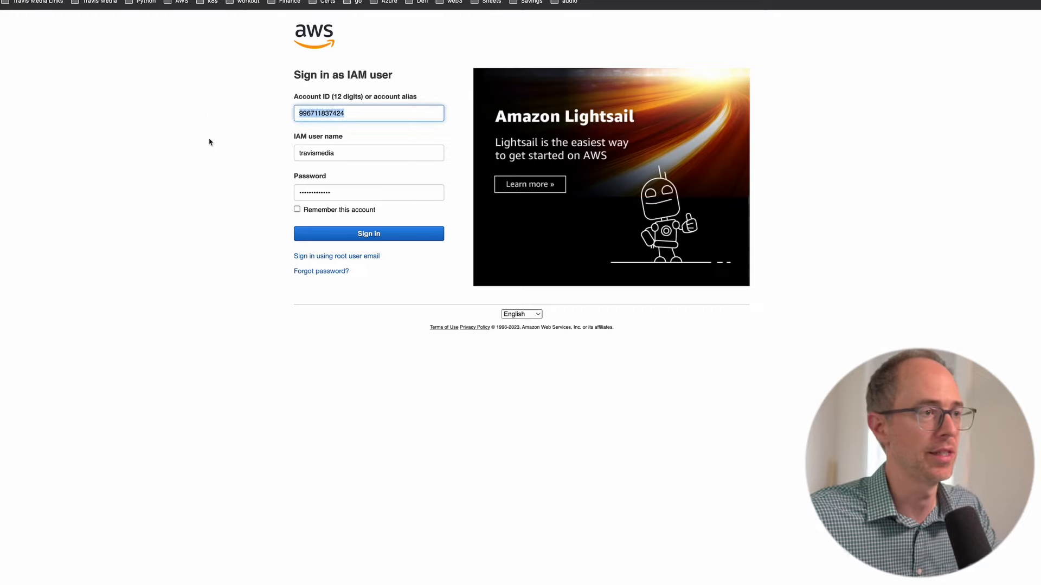
pyautogui.click(253, 178)
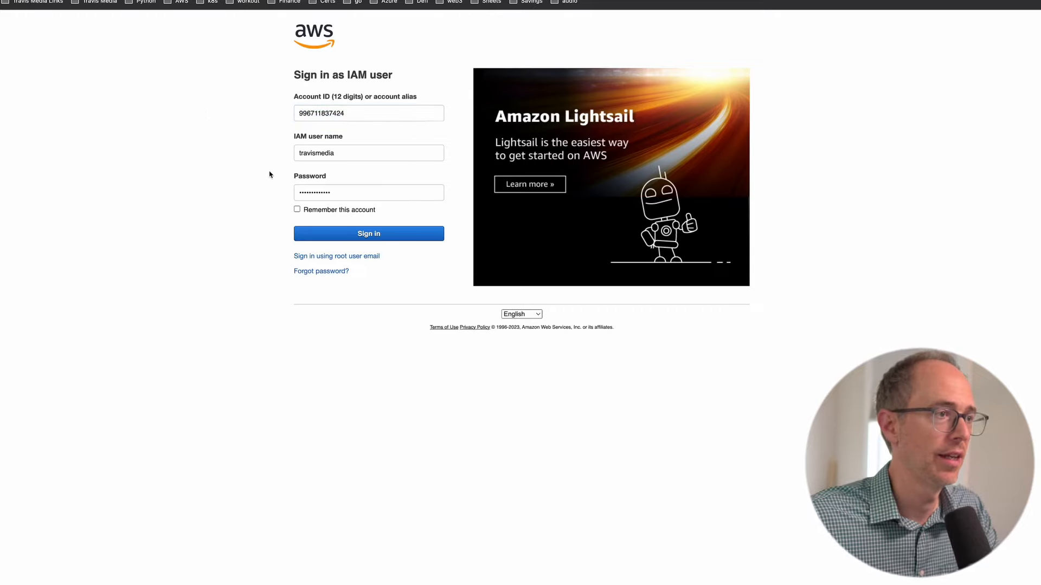
# Step: Sign in as the IAM user and open its Security credentials page
pyautogui.click(370, 234)
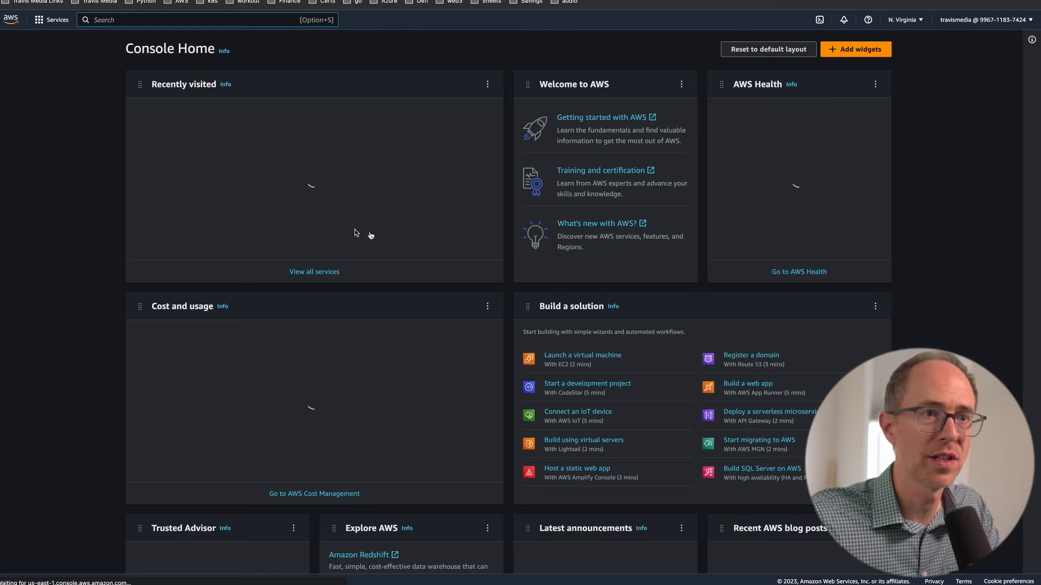
pyautogui.click(951, 24)
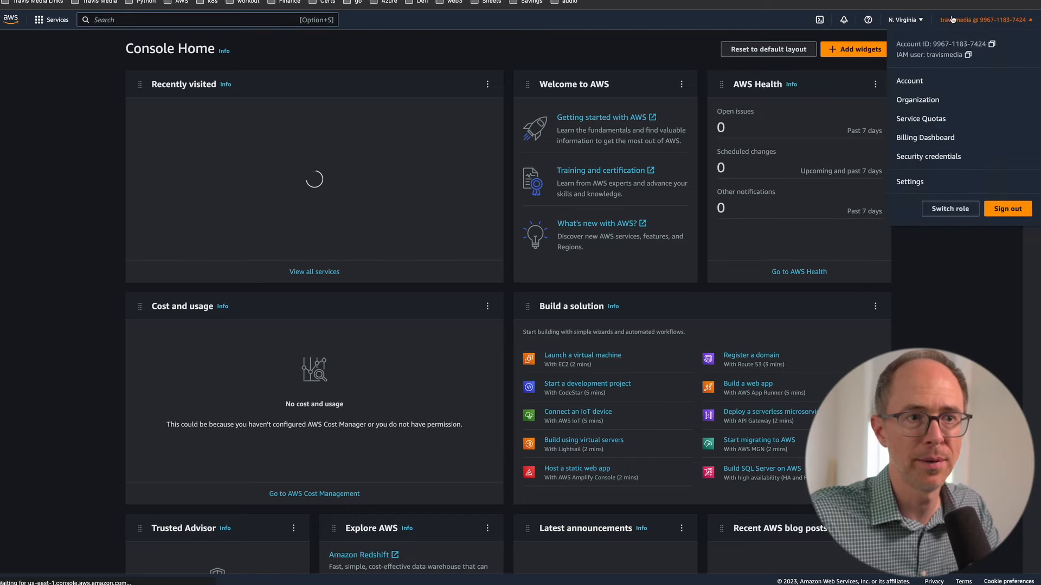
pyautogui.click(928, 162)
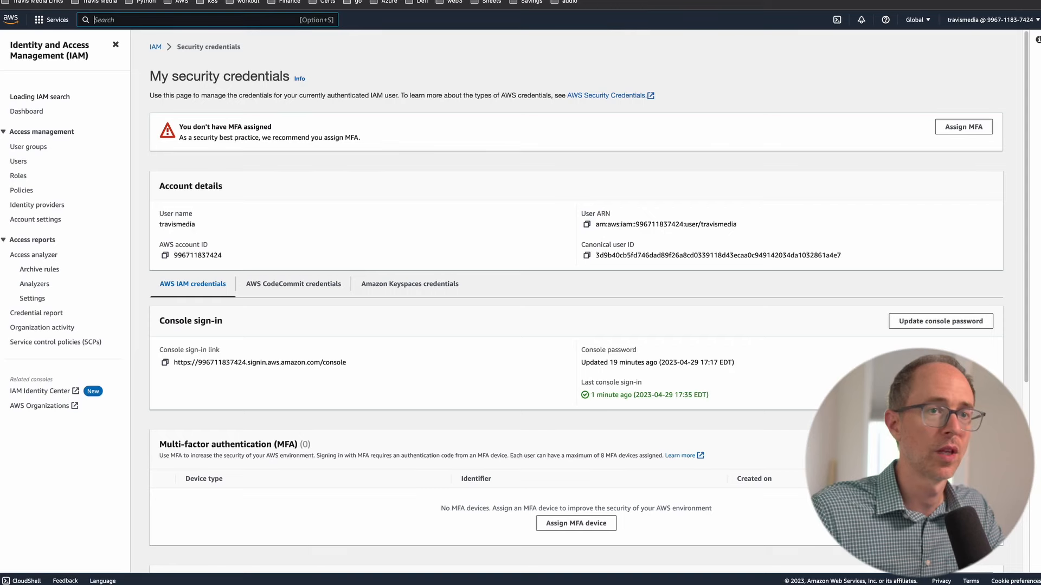
# Step: Name a new virtual MFA device, then reveal and copy its secret key
pyautogui.click(965, 129)
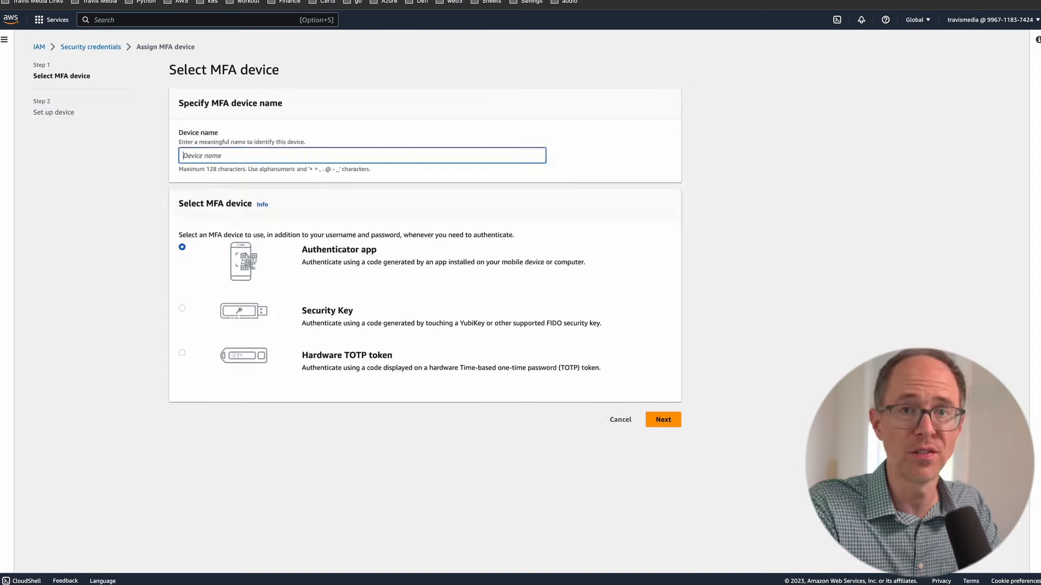
pyautogui.write('TravisRodg')
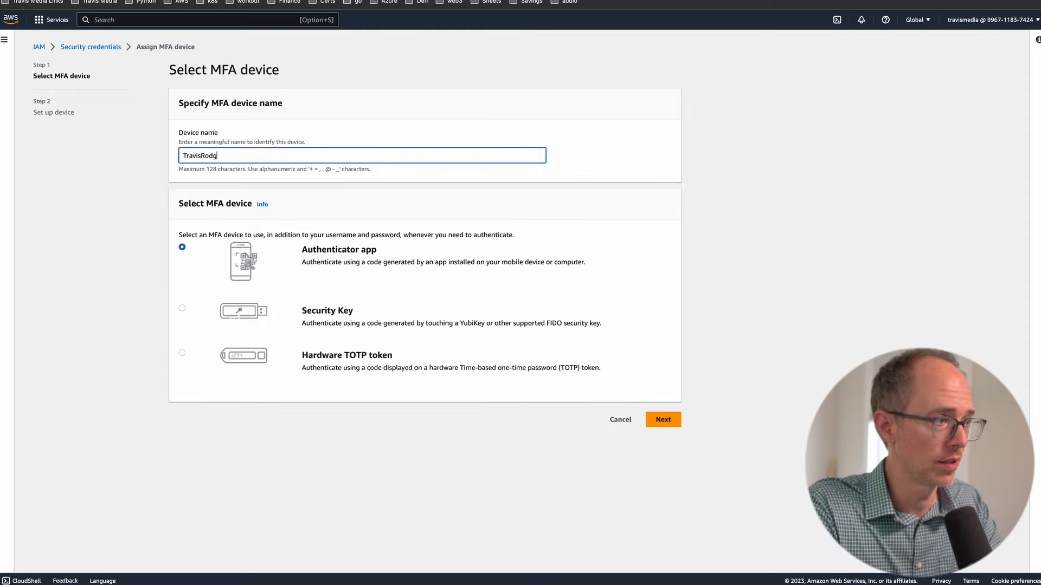
pyautogui.write('MFAUser')
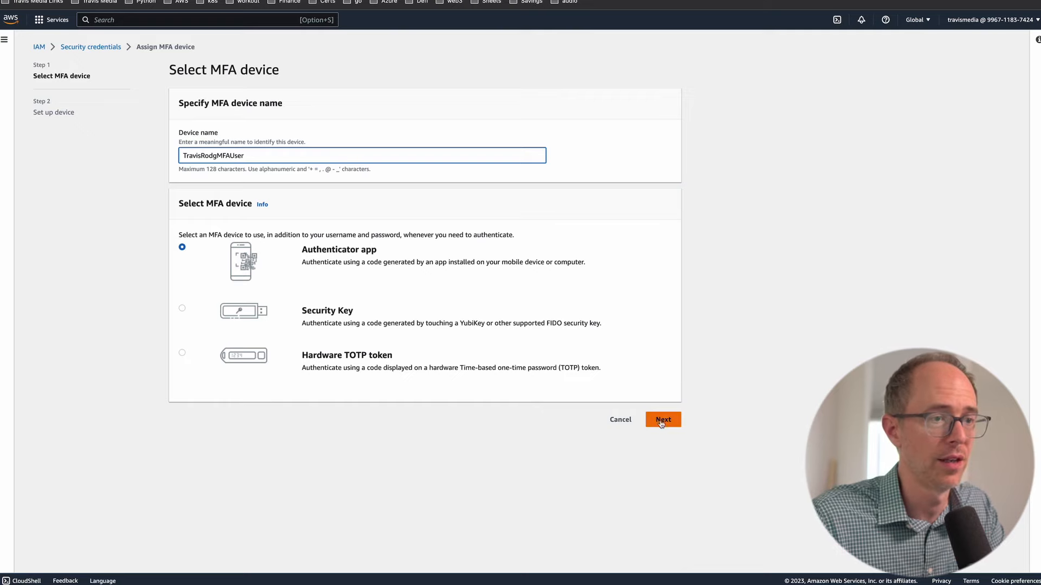
pyautogui.click(664, 420)
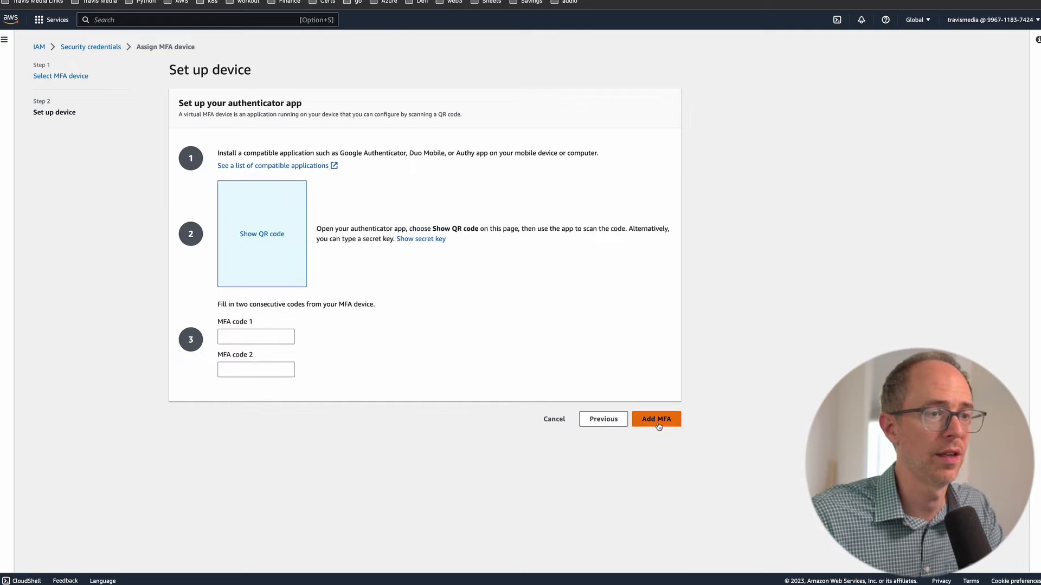
pyautogui.moveTo(727, 584)
pyautogui.click(637, 579)
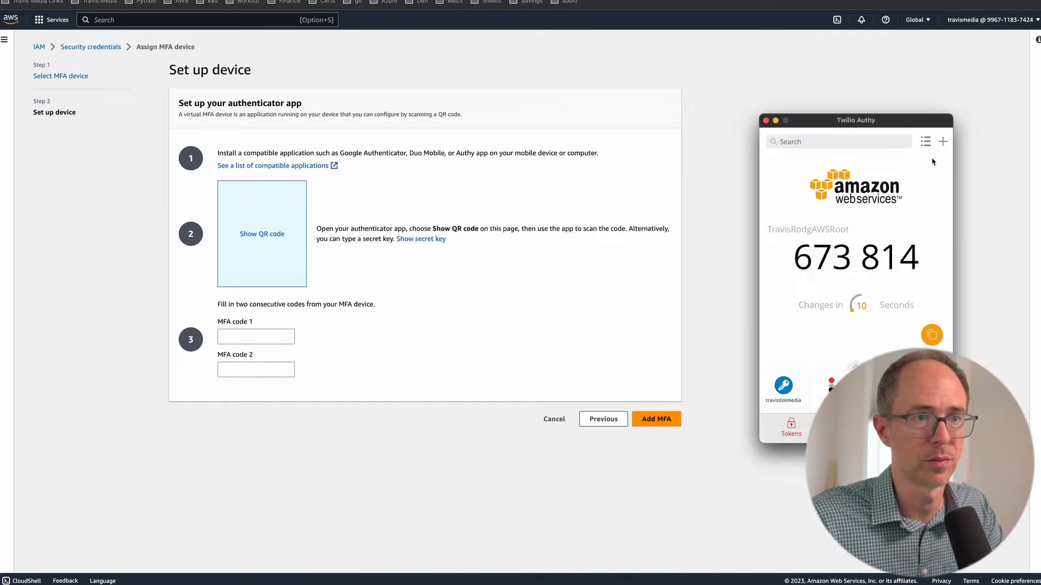
pyautogui.click(948, 144)
pyautogui.click(445, 237)
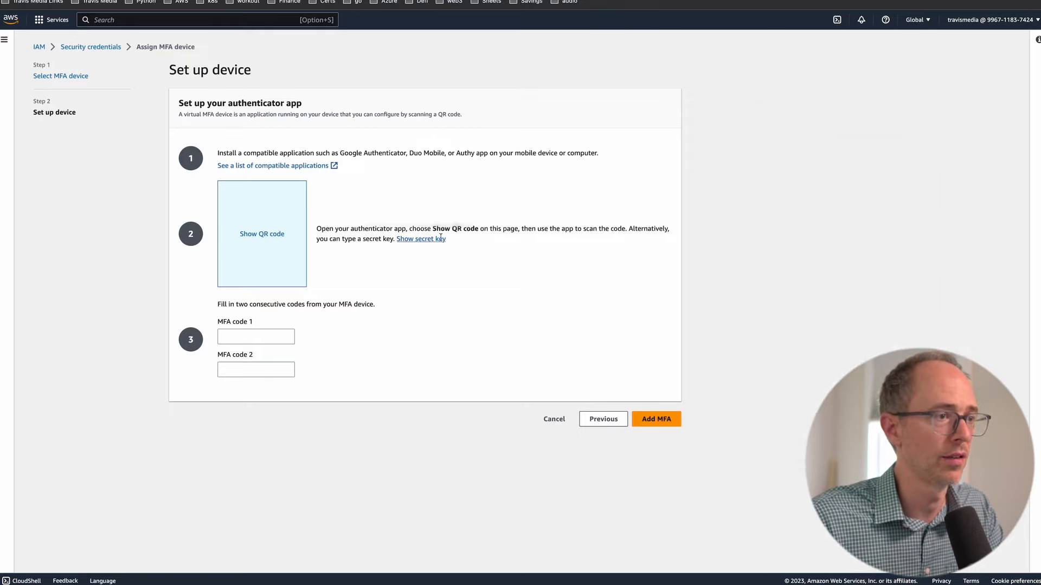
pyautogui.click(428, 240)
pyautogui.doubleClick(433, 207)
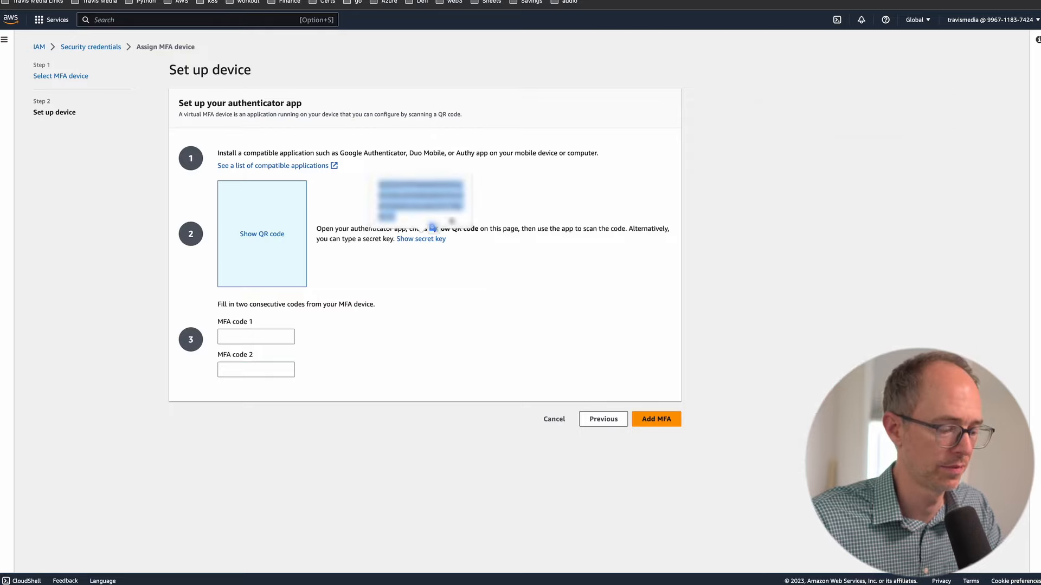
# Step: Add the secret key as a new Authy account with the AWS logo and a name
pyautogui.click(637, 579)
pyautogui.click(843, 271)
pyautogui.press('super+v')
pyautogui.click(846, 306)
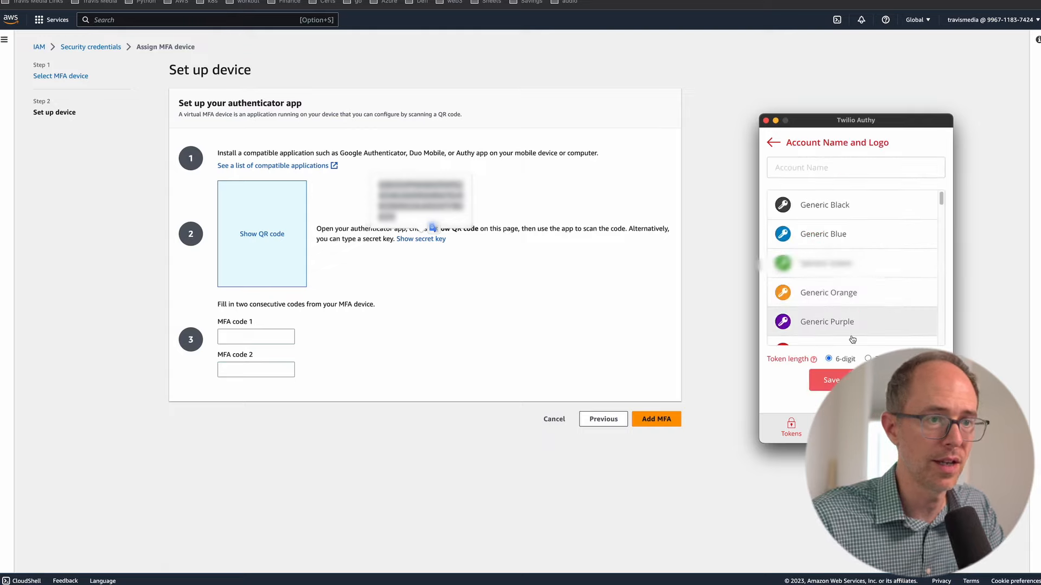
pyautogui.scroll(-3, 849, 281)
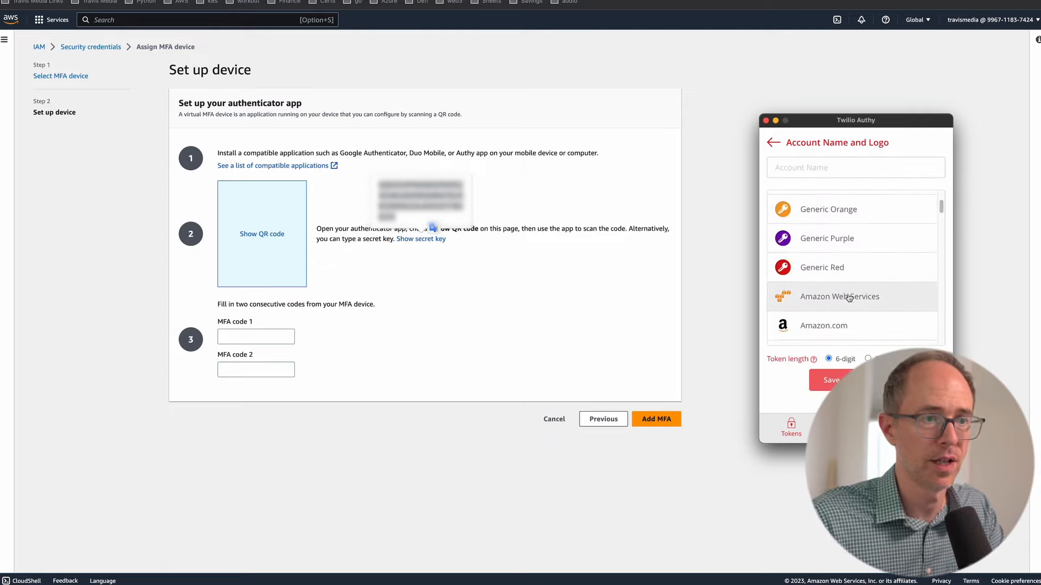
pyautogui.click(849, 297)
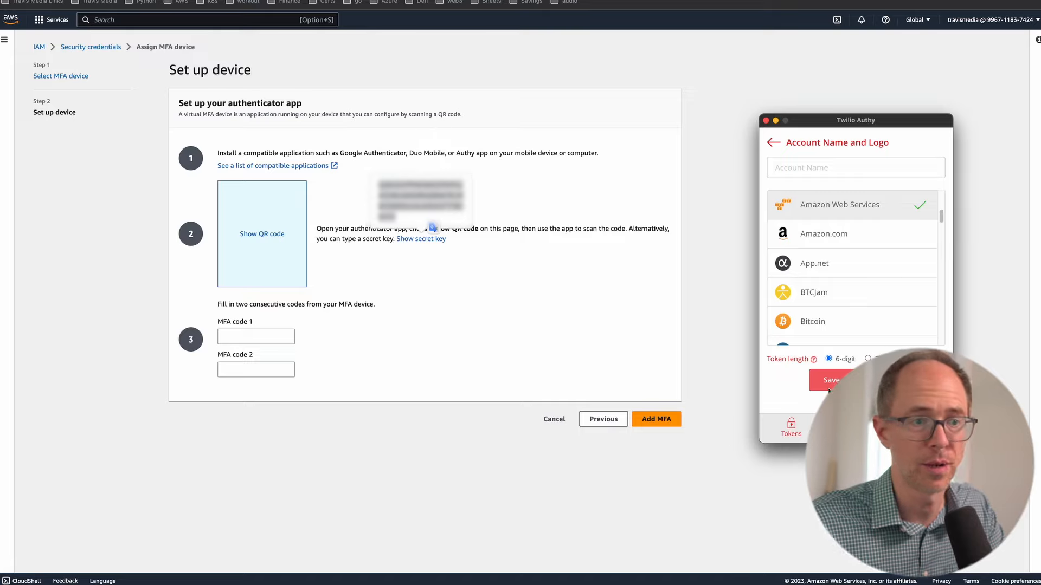
pyautogui.click(836, 163)
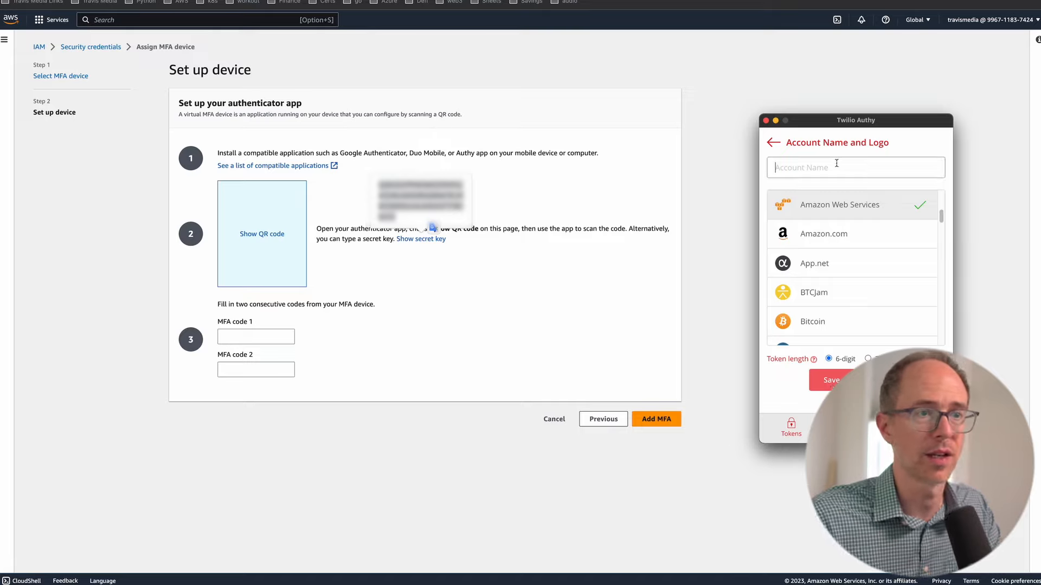
pyautogui.write('AWST')
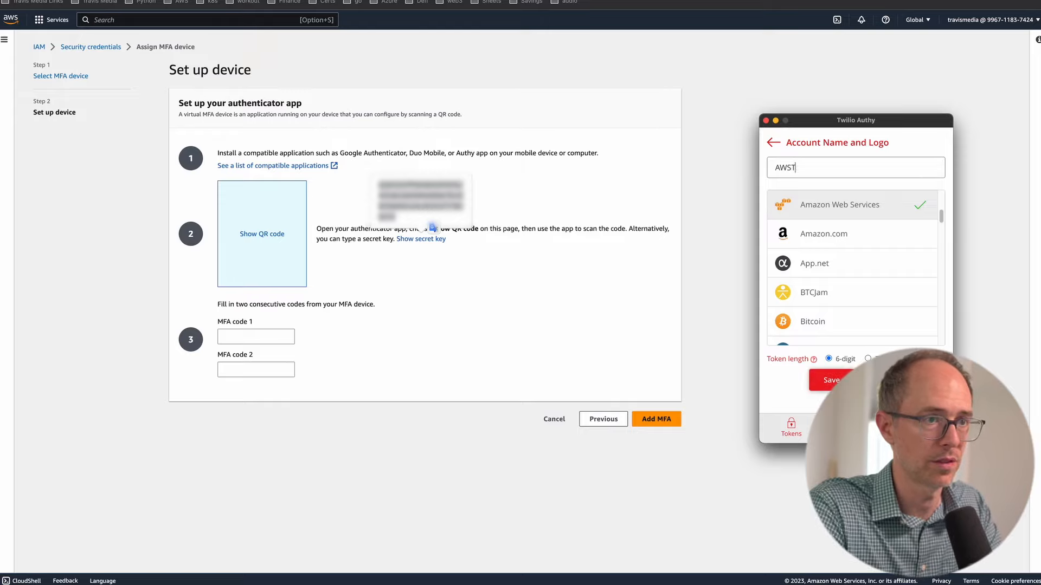
pyautogui.write('ravsRodg')
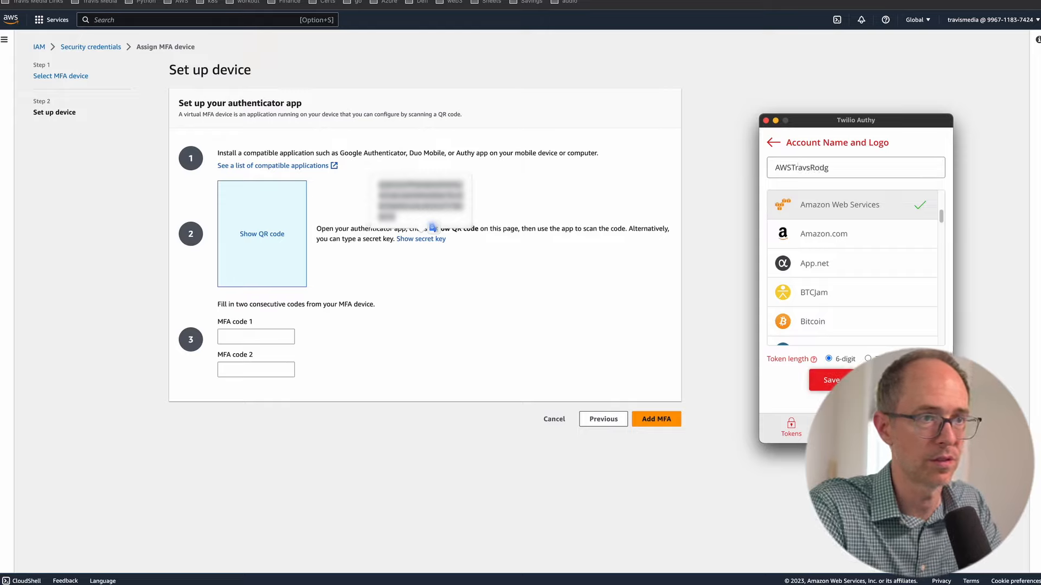
pyautogui.write('User')
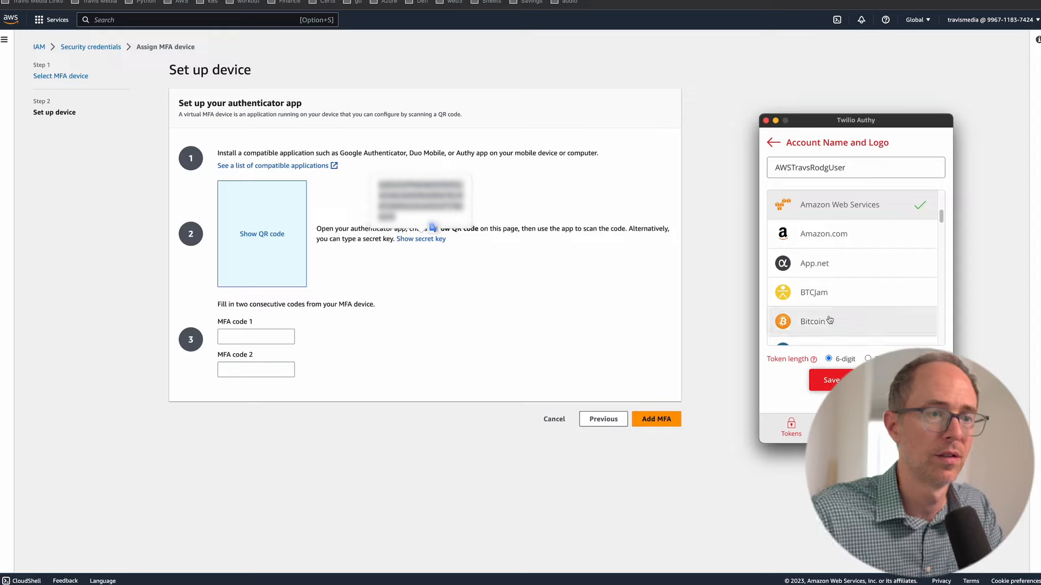
pyautogui.click(831, 380)
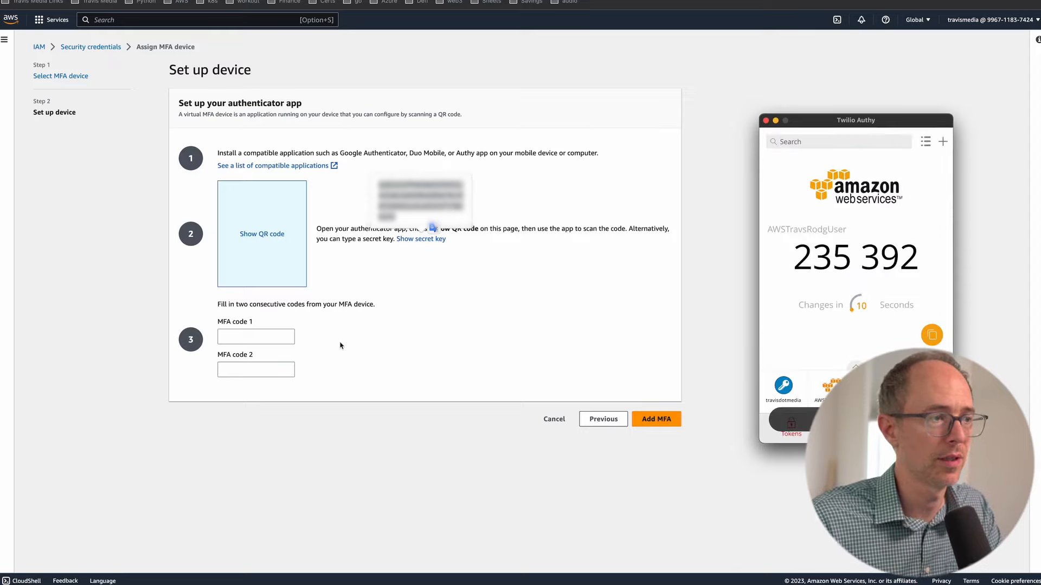
# Step: Enter two consecutive Authy codes as MFA codes 1 and 2 and add the device
pyautogui.click(268, 341)
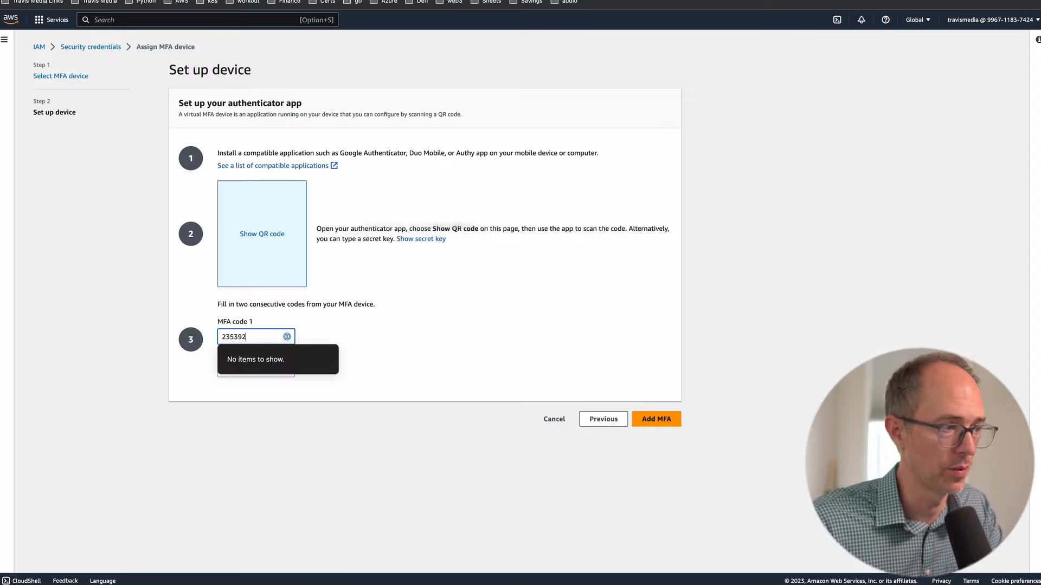
pyautogui.click(635, 573)
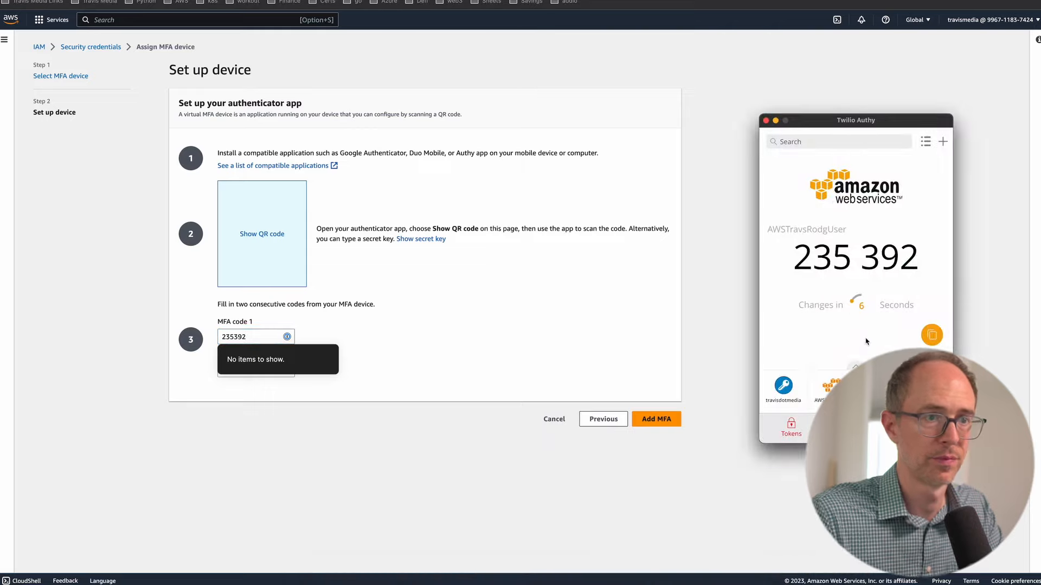
pyautogui.click(559, 351)
pyautogui.click(256, 369)
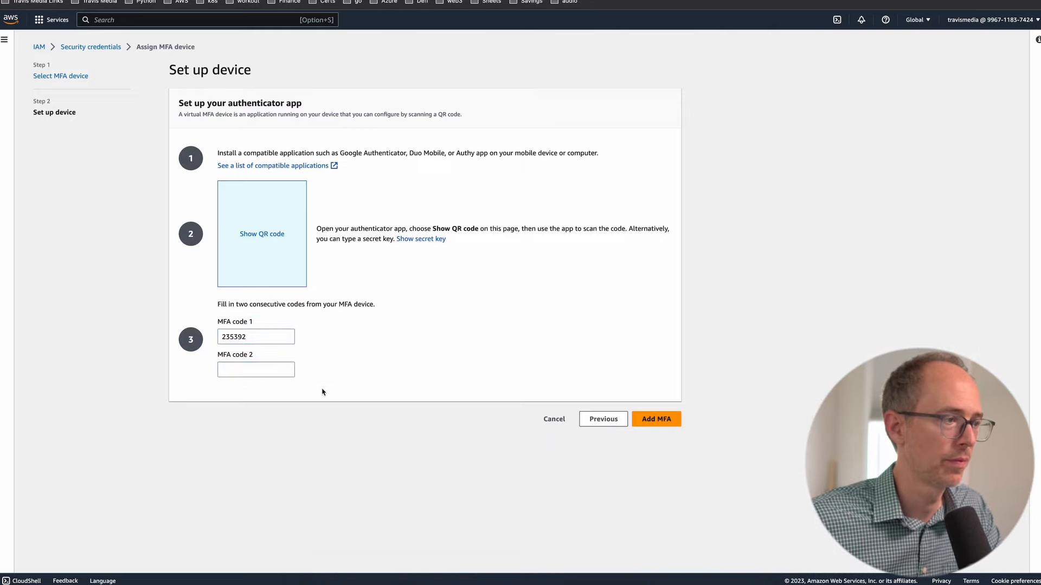
pyautogui.click(675, 425)
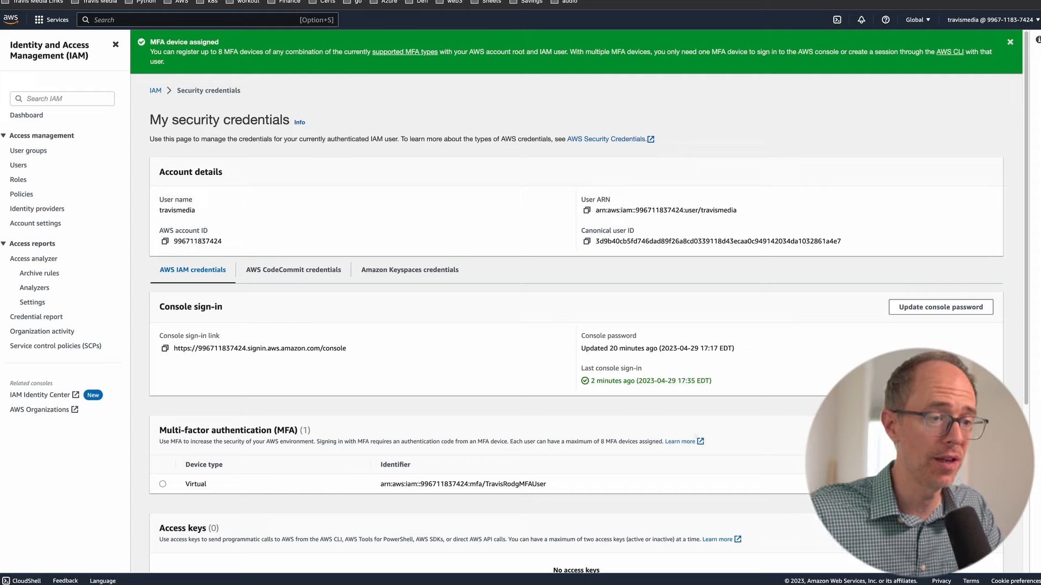
pyautogui.click(664, 574)
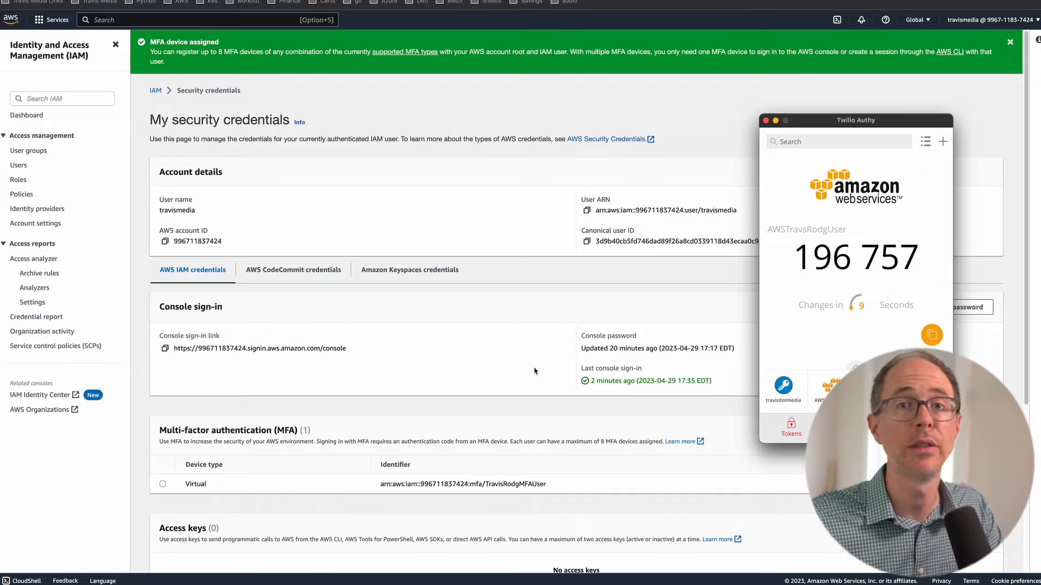
# Step: Search 'aws cli' in a new tab and open the guide's macOS install instructions
pyautogui.click(753, 2)
pyautogui.press('super+t')
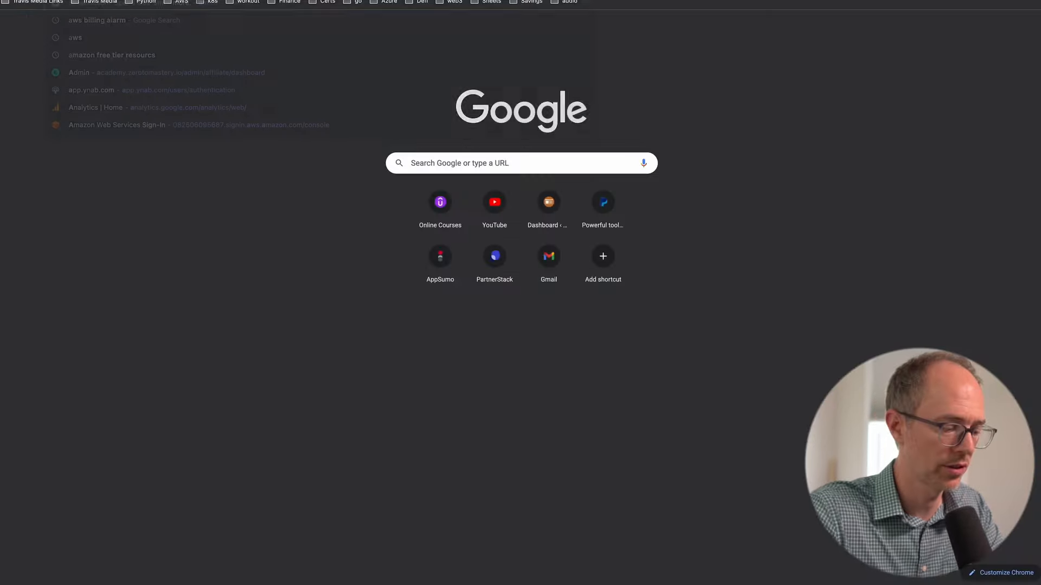
pyautogui.write('aws cli')
pyautogui.press('Return')
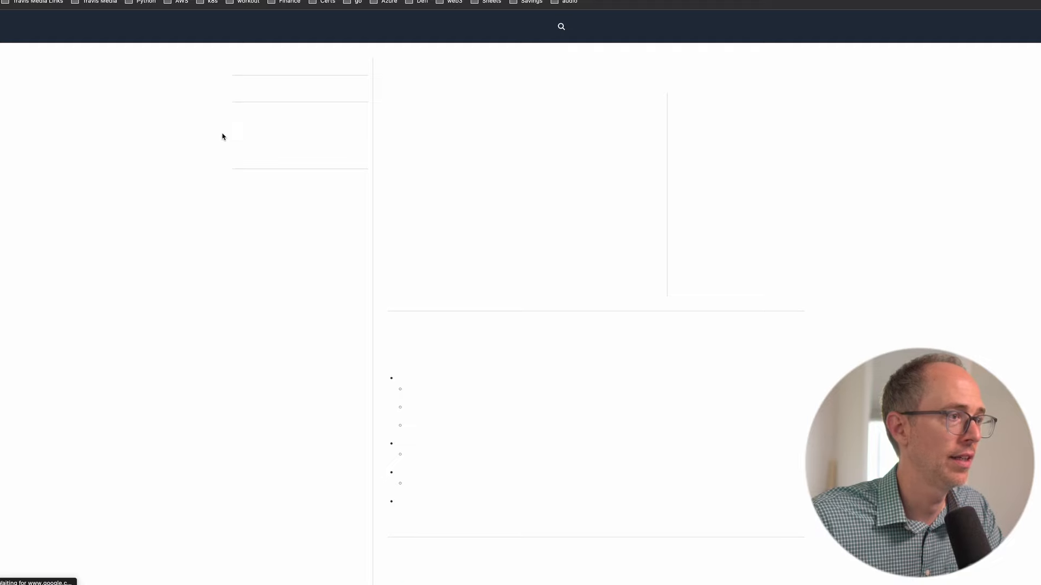
pyautogui.click(409, 255)
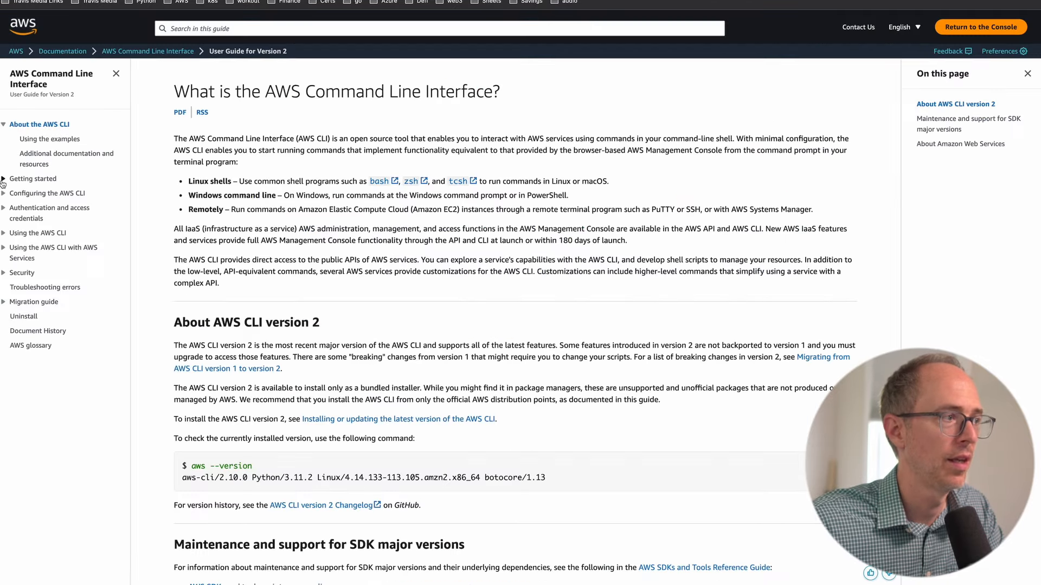
pyautogui.click(4, 180)
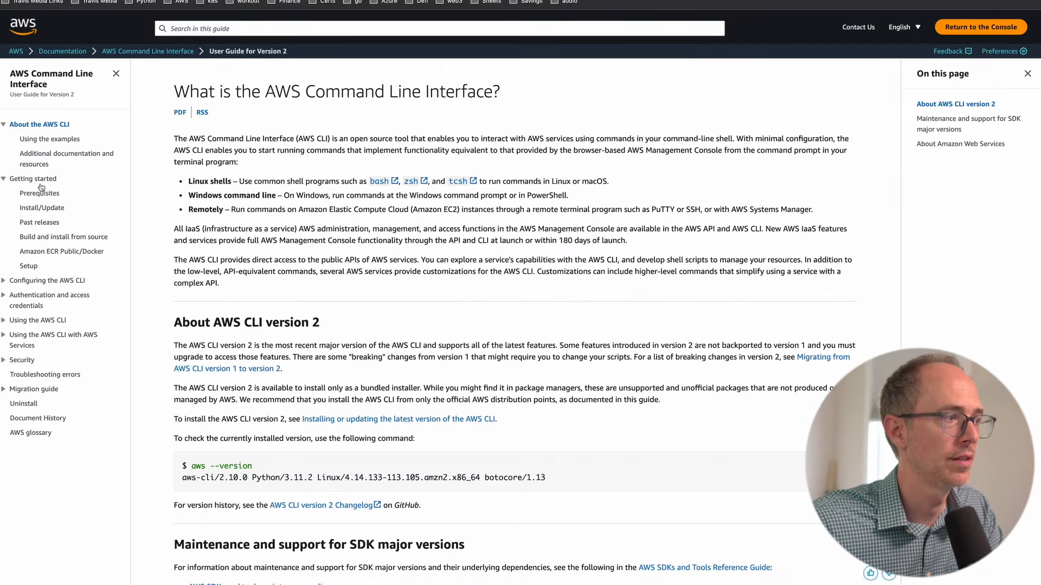
pyautogui.click(30, 208)
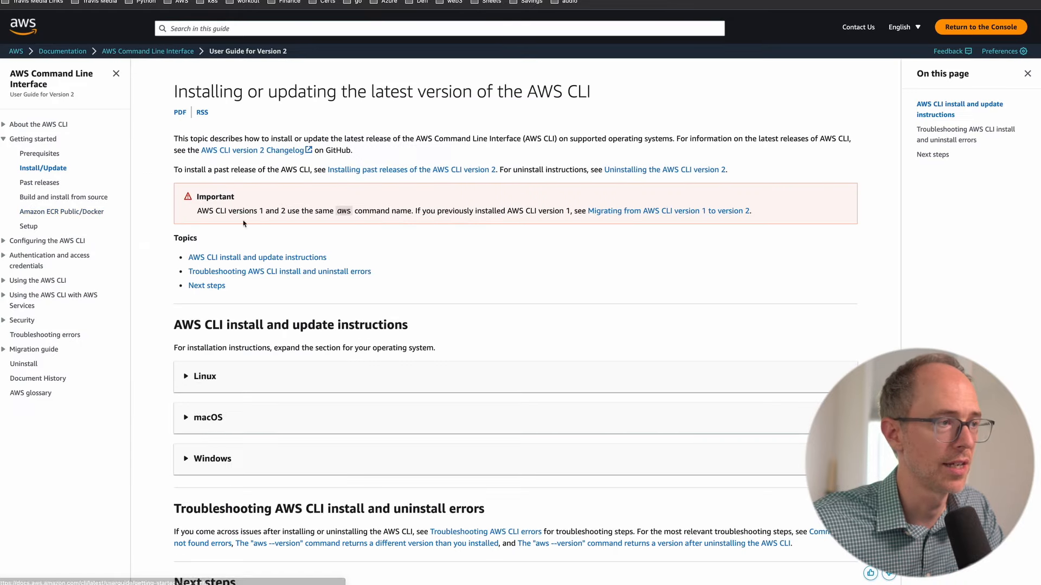
pyautogui.scroll(-2, 244, 358)
pyautogui.click(240, 342)
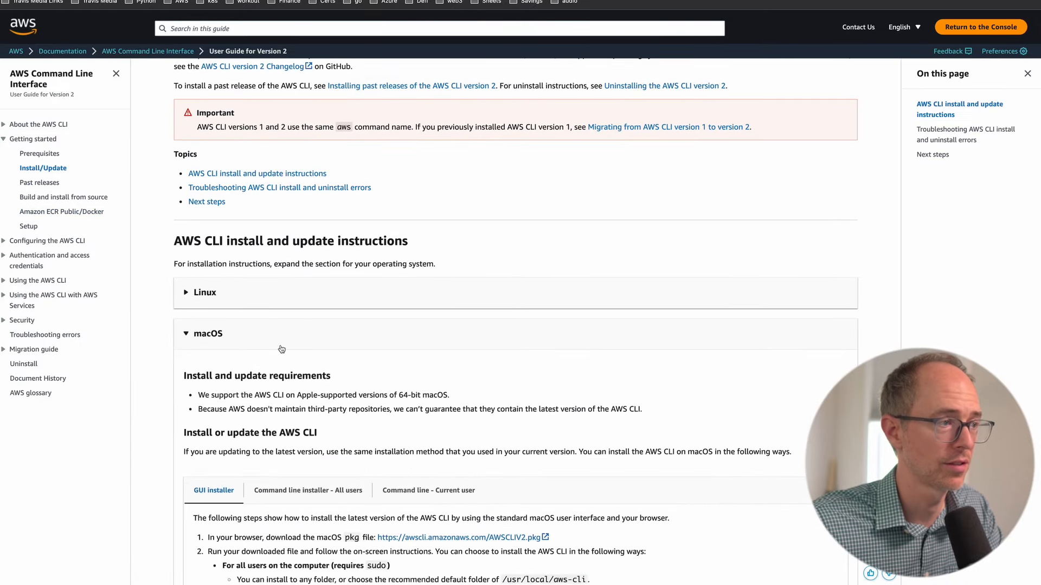
pyautogui.scroll(-5, 329, 359)
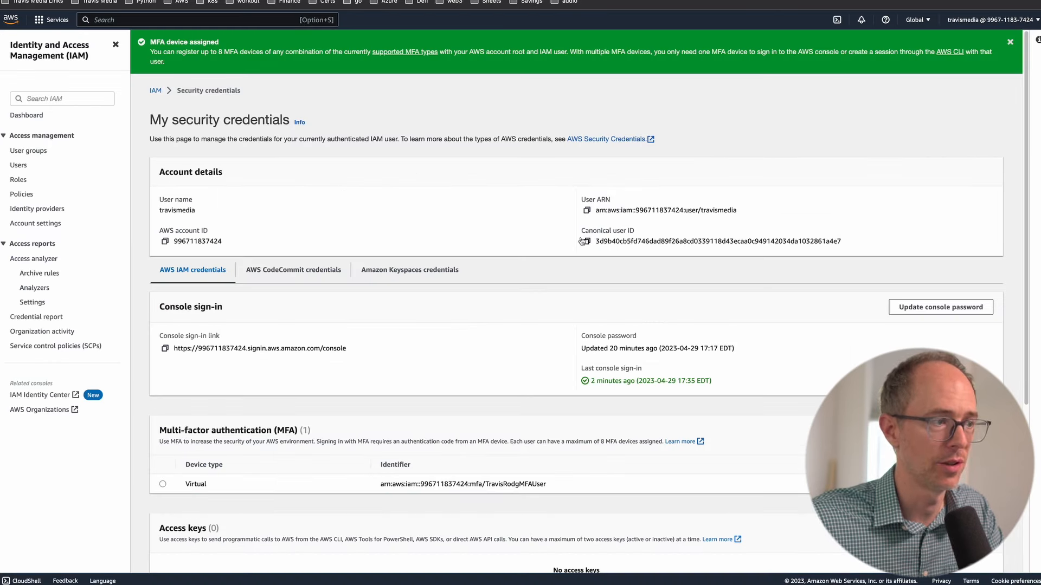
# Step: Create a Command Line Interface access key and select its access key ID
pyautogui.scroll(-5, 233, 309)
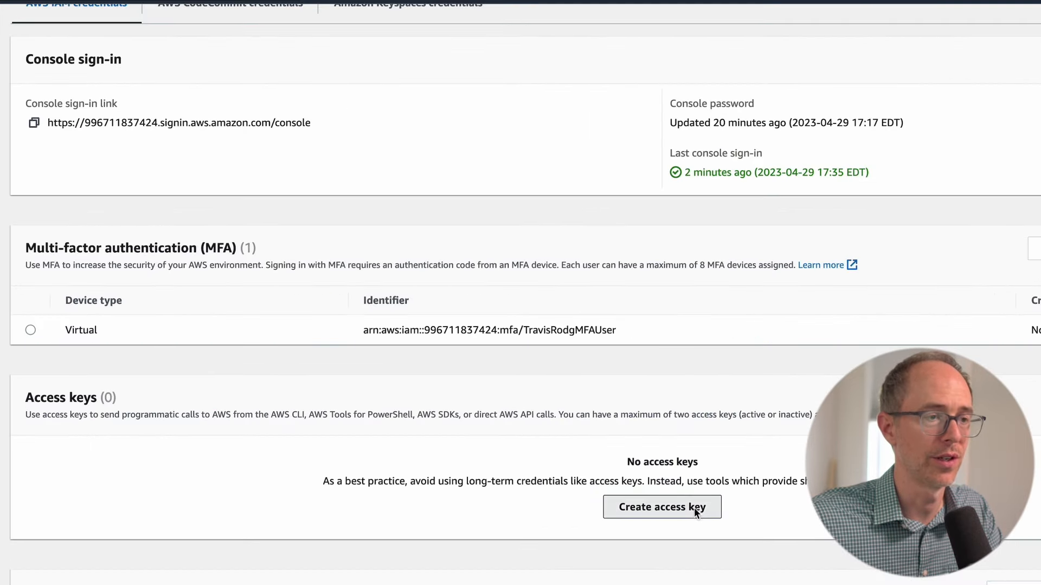
pyautogui.click(695, 510)
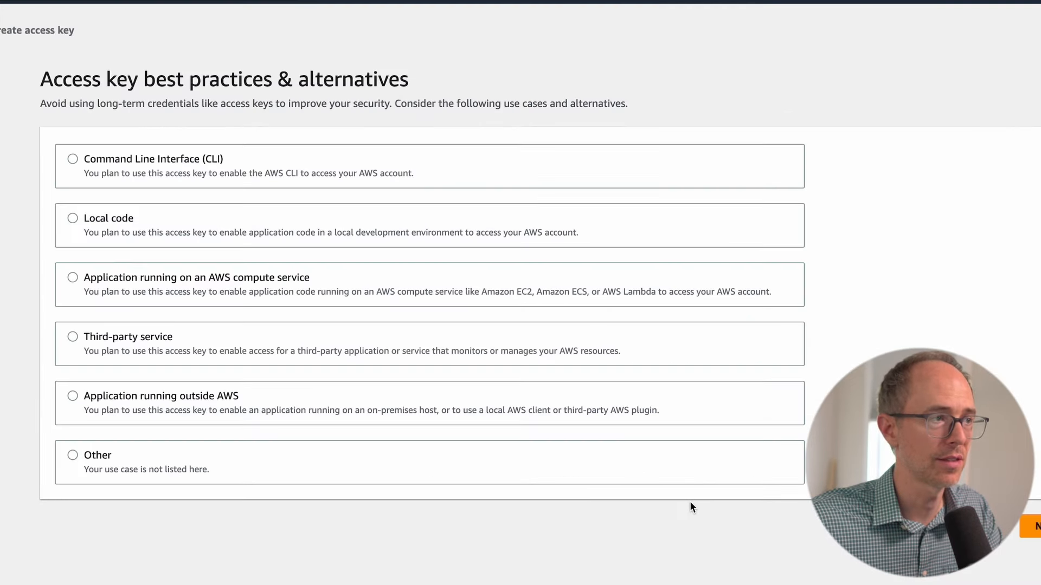
pyautogui.click(101, 157)
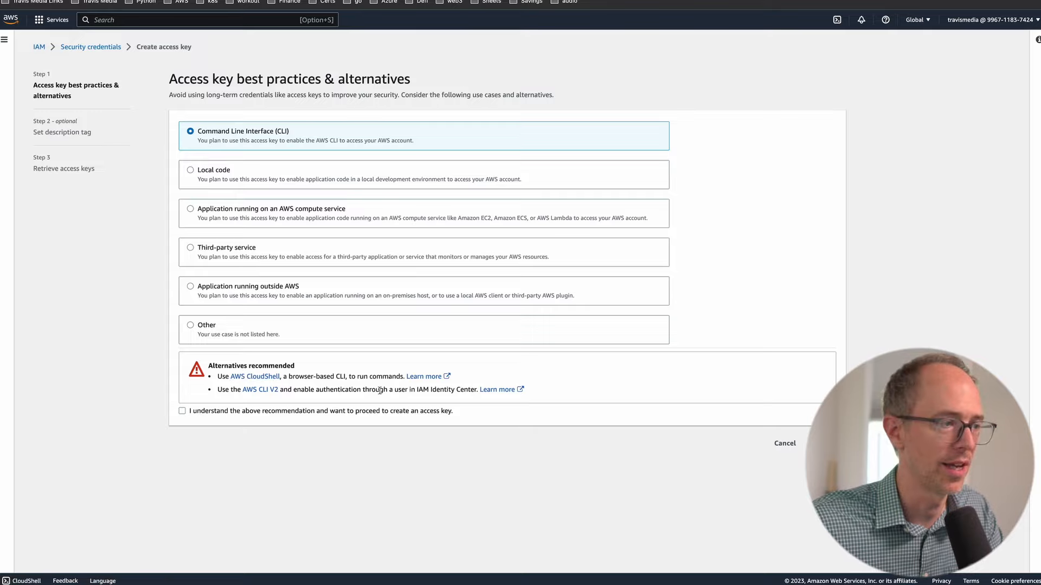
pyautogui.click(226, 412)
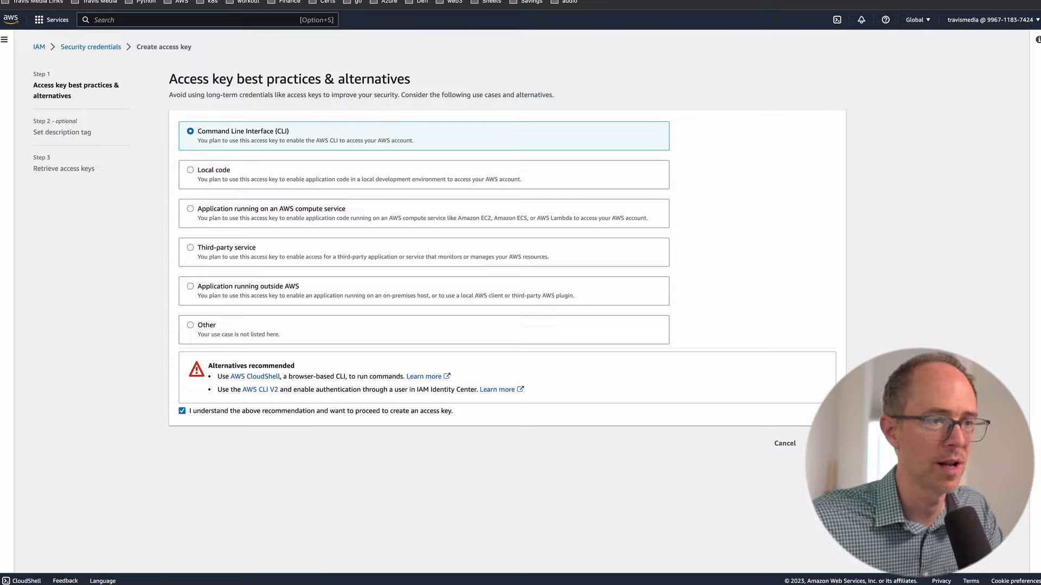
pyautogui.click(818, 443)
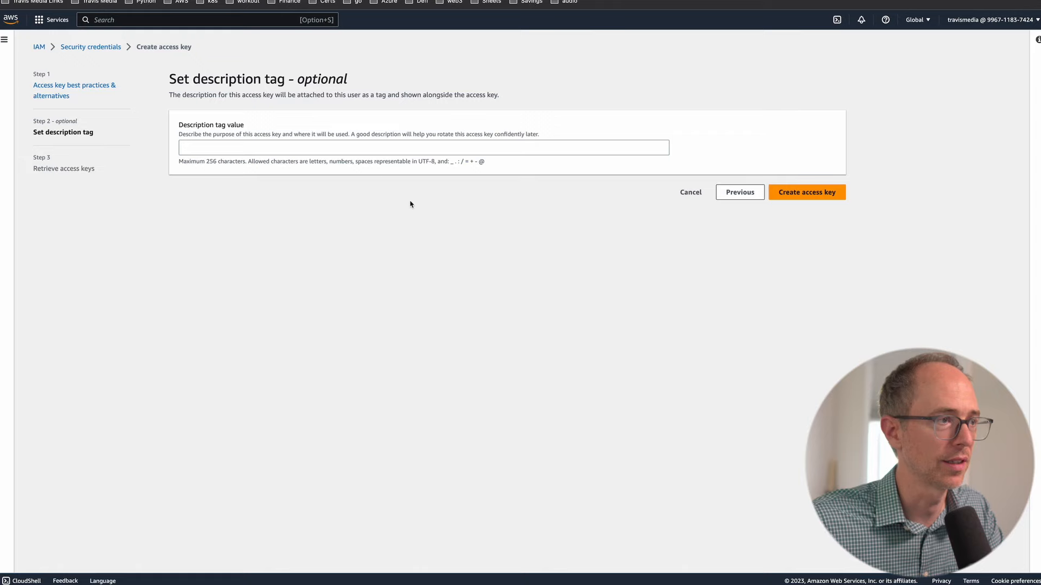
pyautogui.click(799, 200)
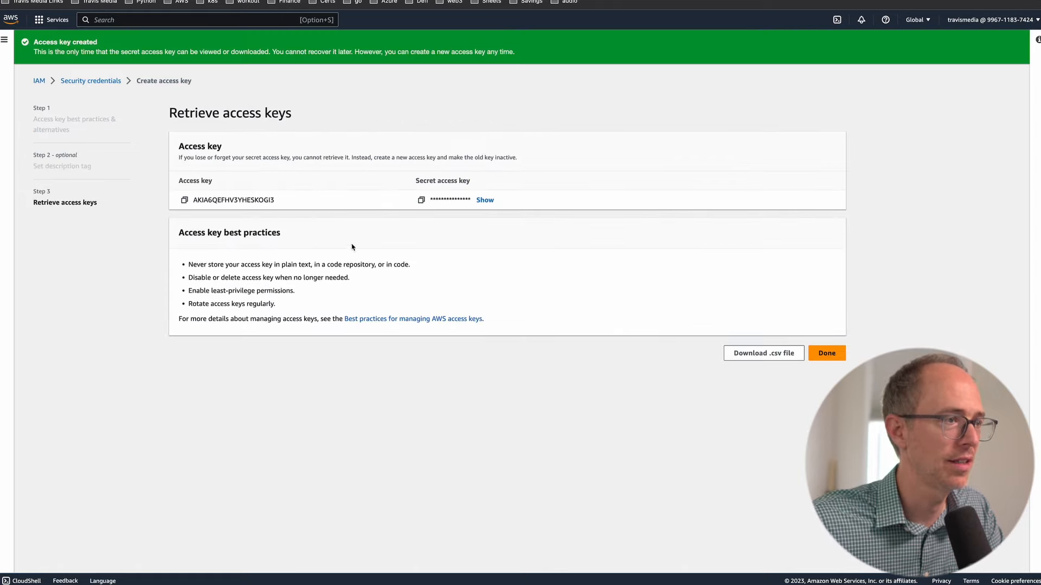
pyautogui.moveTo(194, 200); pyautogui.dragTo(276, 200)
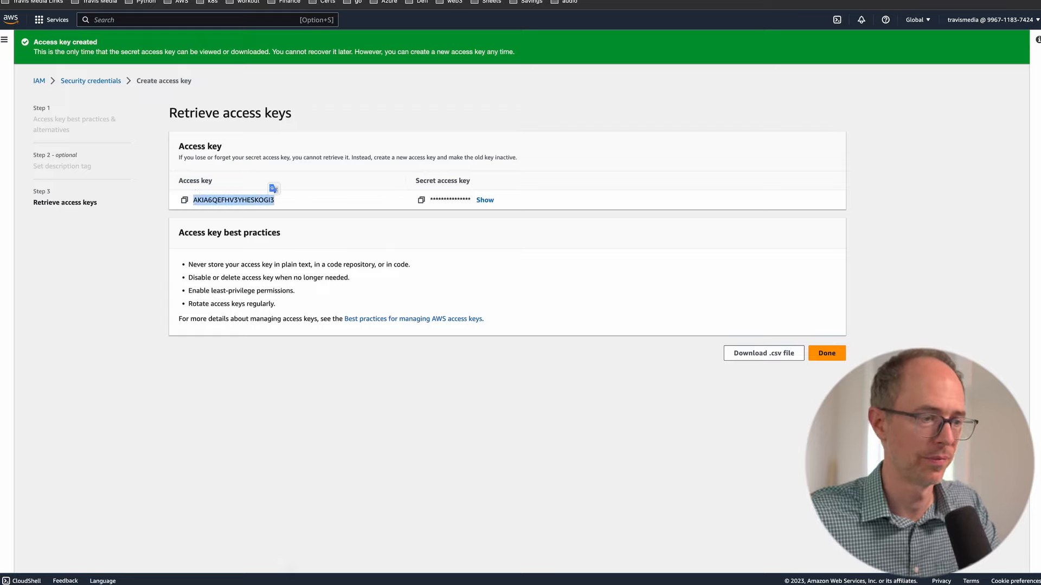
pyautogui.moveTo(500, 581)
pyautogui.click(546, 579)
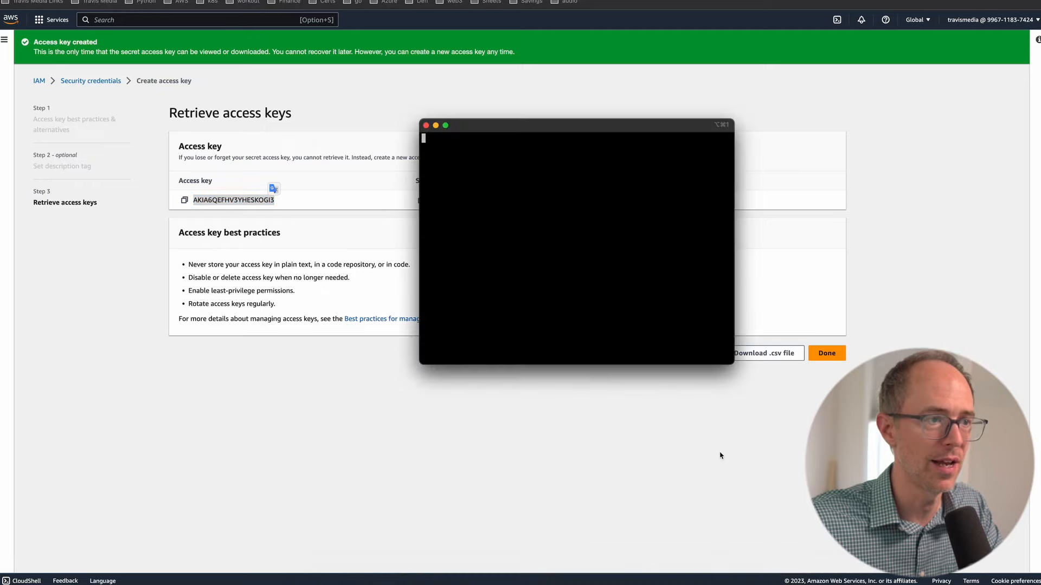
# Step: Run aws configure and paste in the new access key ID
pyautogui.moveTo(734, 363); pyautogui.dragTo(1003, 464)
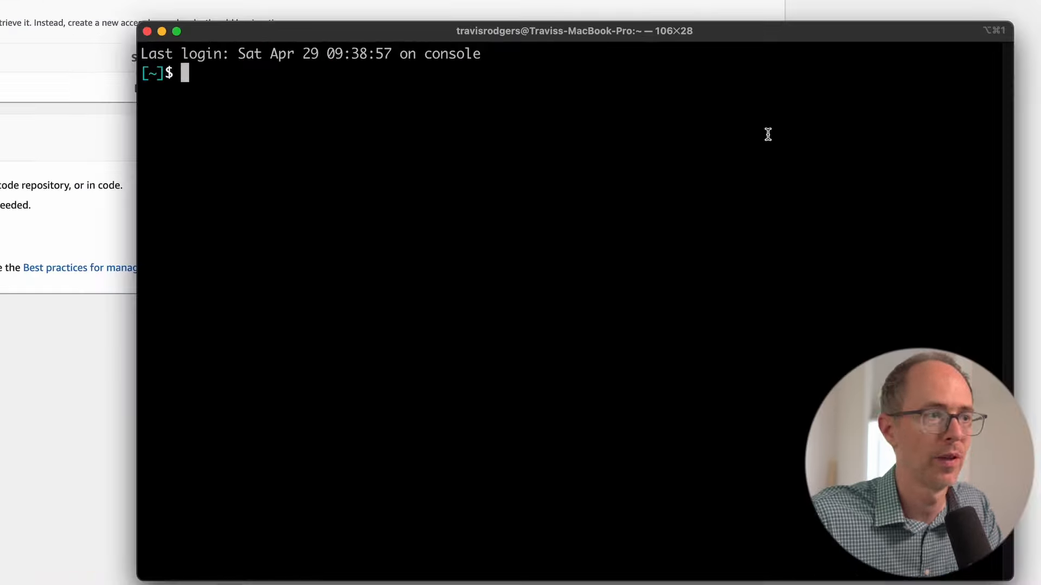
pyautogui.write('aws')
pyautogui.press('Return')
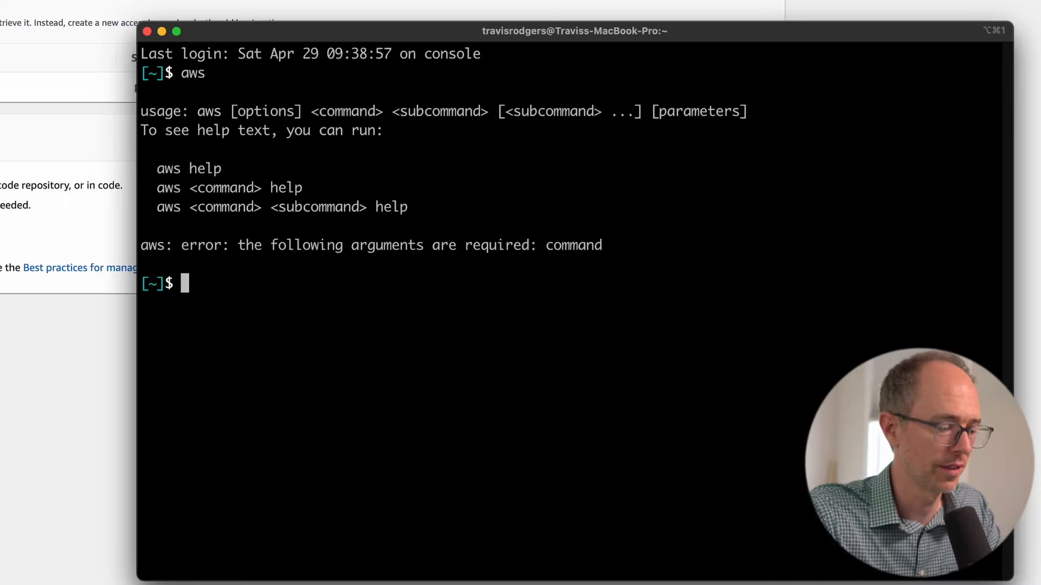
pyautogui.write('aws configure')
pyautogui.press('Return')
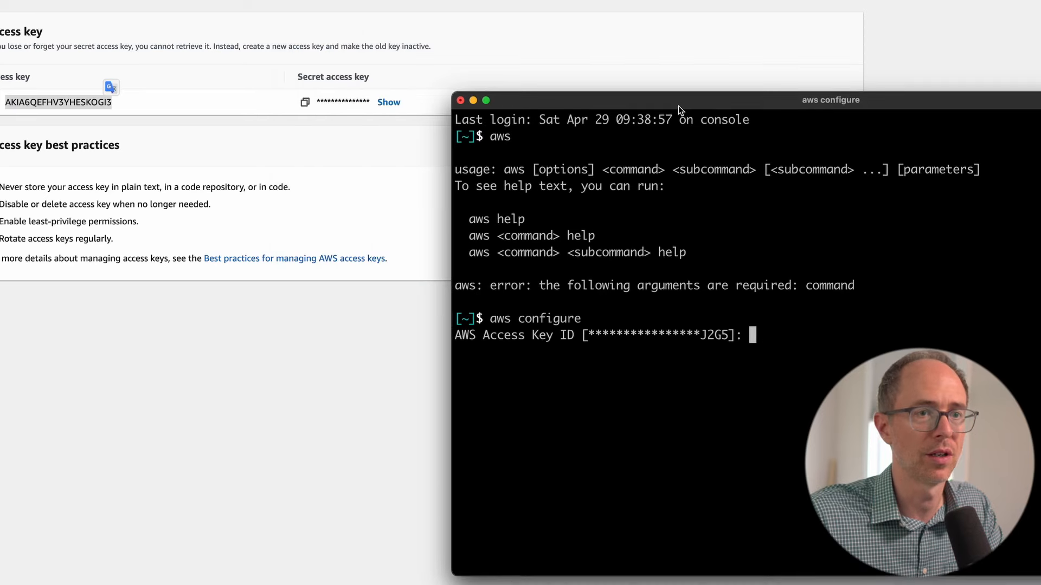
pyautogui.doubleClick(18, 103)
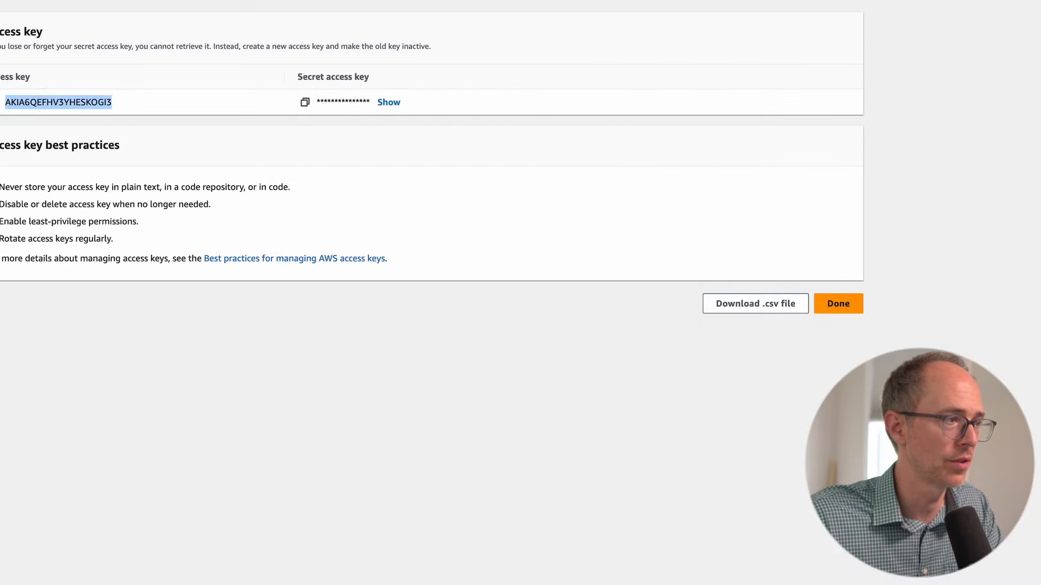
pyautogui.press('super+c')
pyautogui.press('super+Tab')
pyautogui.press('super+v')
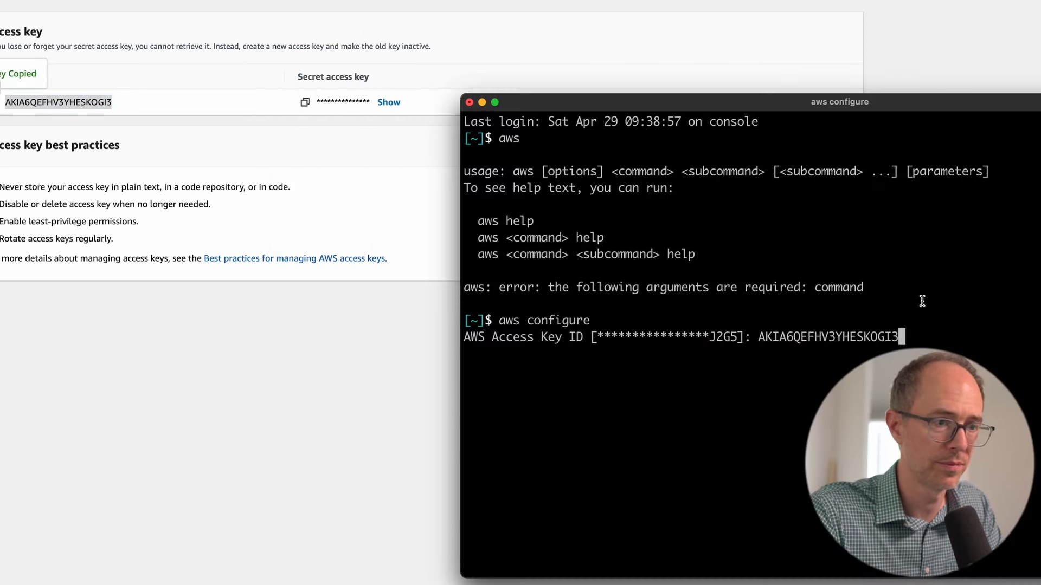
pyautogui.press('Return')
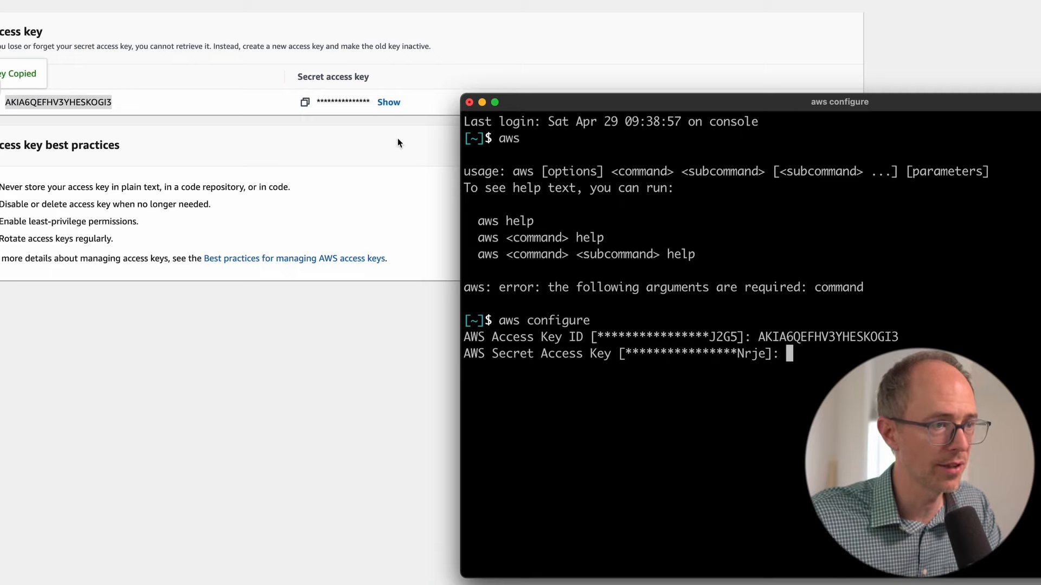
# Step: Paste the secret access key, keep us-east-1, choose json output, then run aws s3 ls
pyautogui.click(399, 142)
pyautogui.click(305, 102)
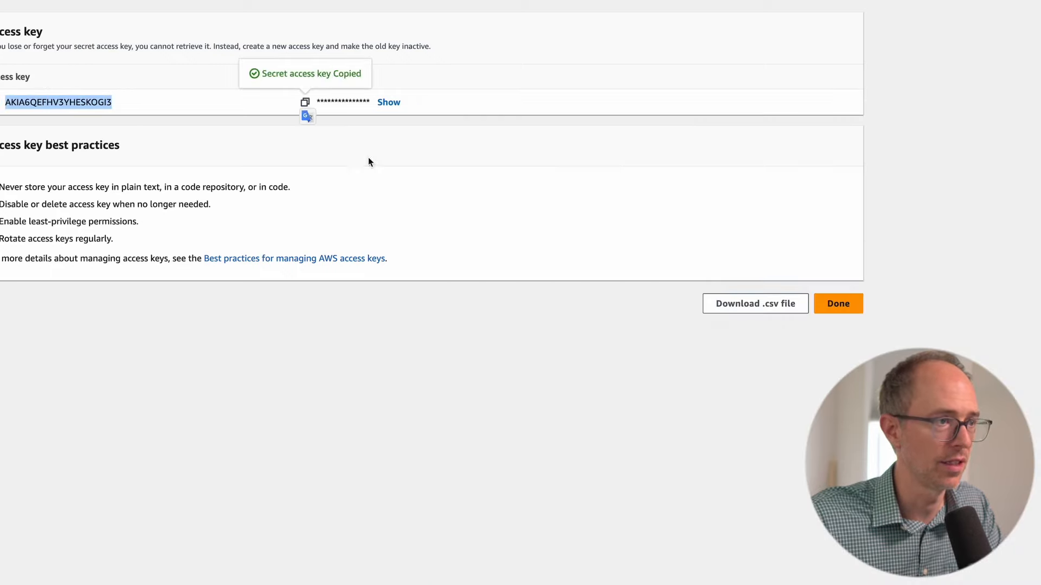
pyautogui.press('super+Tab')
pyautogui.press('super+v')
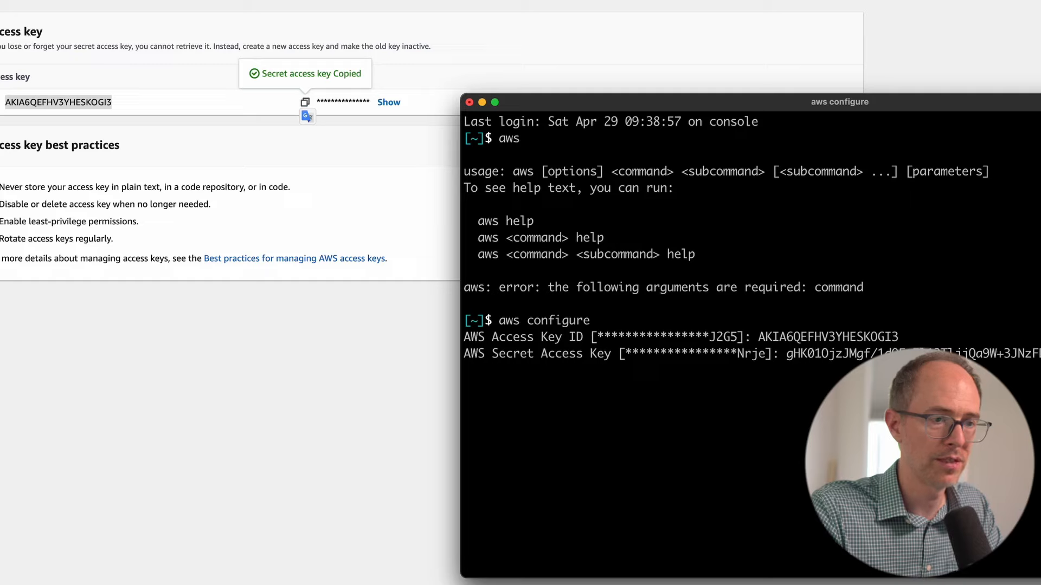
pyautogui.press('Return')
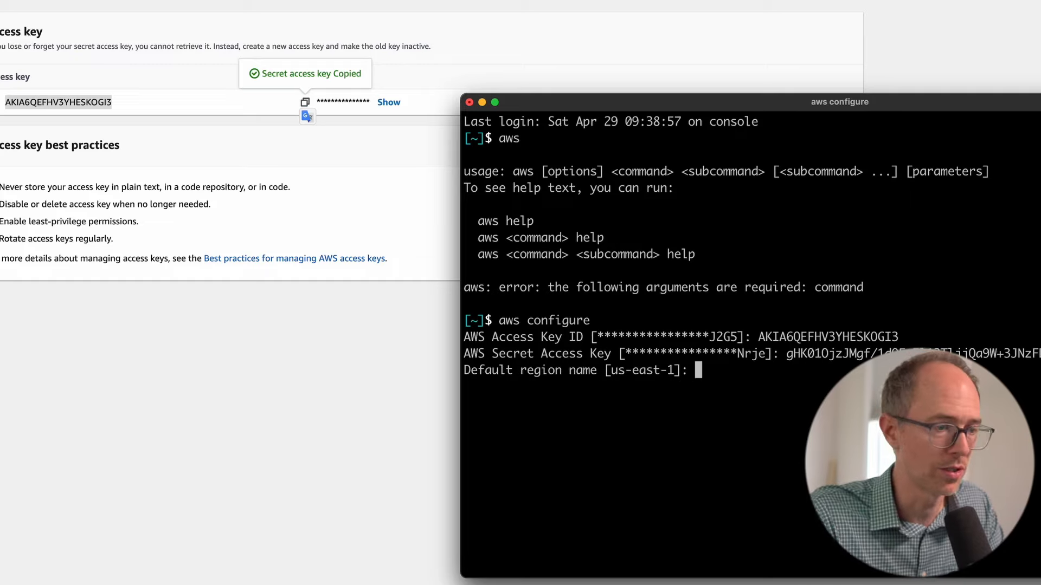
pyautogui.press('Return')
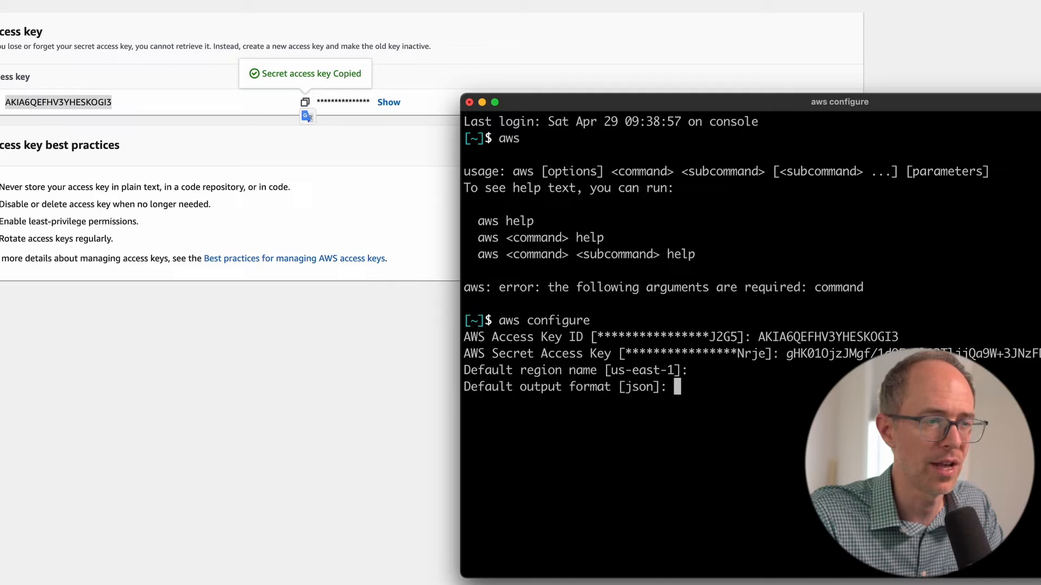
pyautogui.write('json')
pyautogui.press('Return')
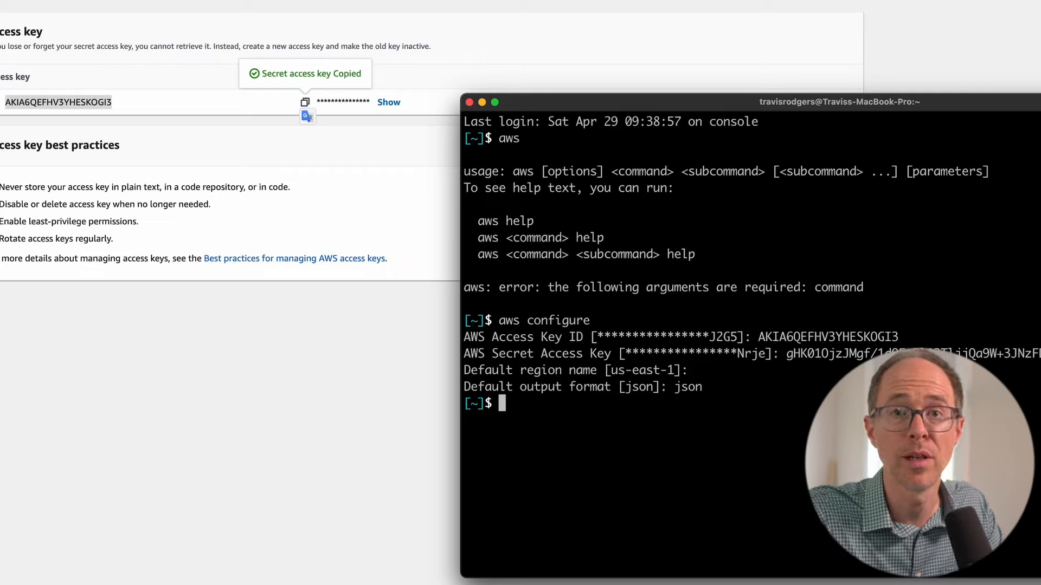
pyautogui.write('aws ')
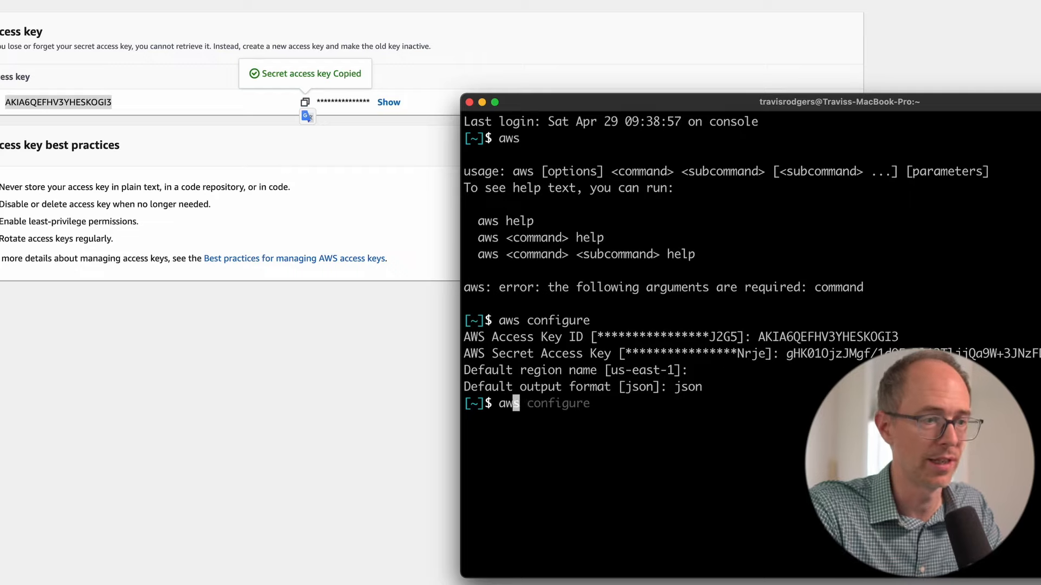
pyautogui.write('s3 ls')
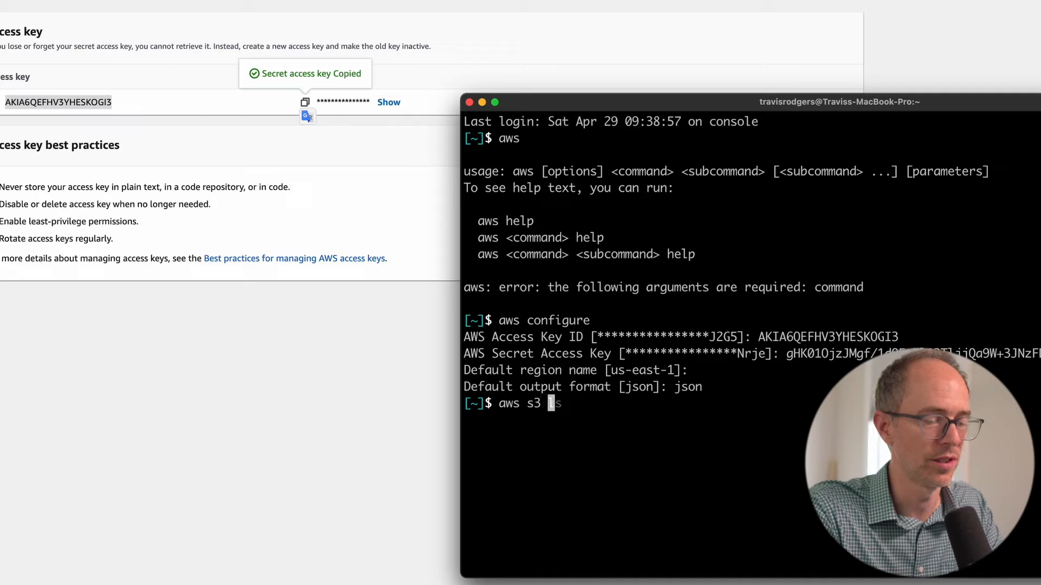
pyautogui.press('Return')
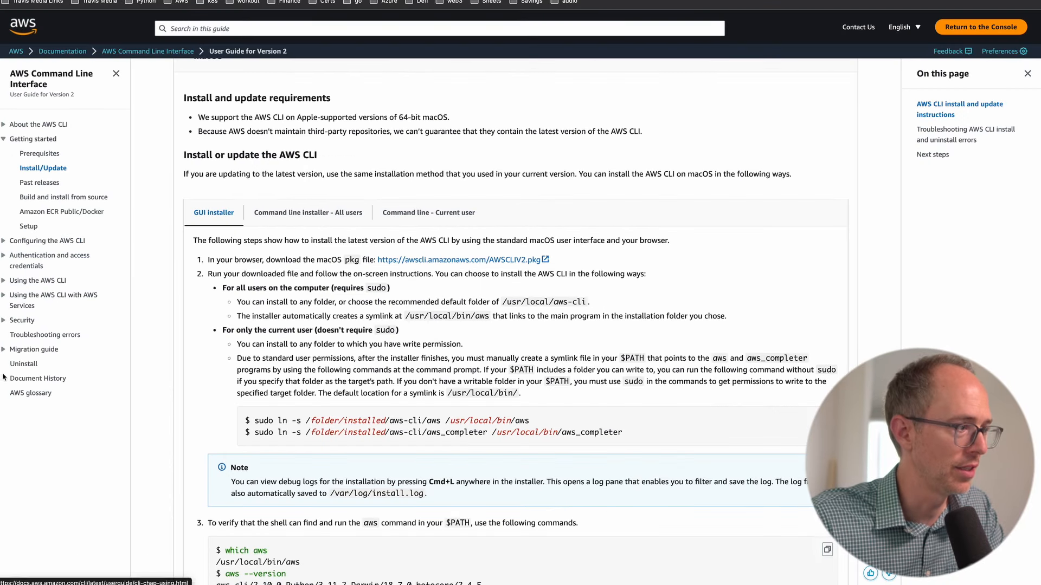
# Step: Open the CLI guide's Using the AWS CLI with AWS Services > Amazon EC2 > EC2 Instances page
pyautogui.click(7, 282)
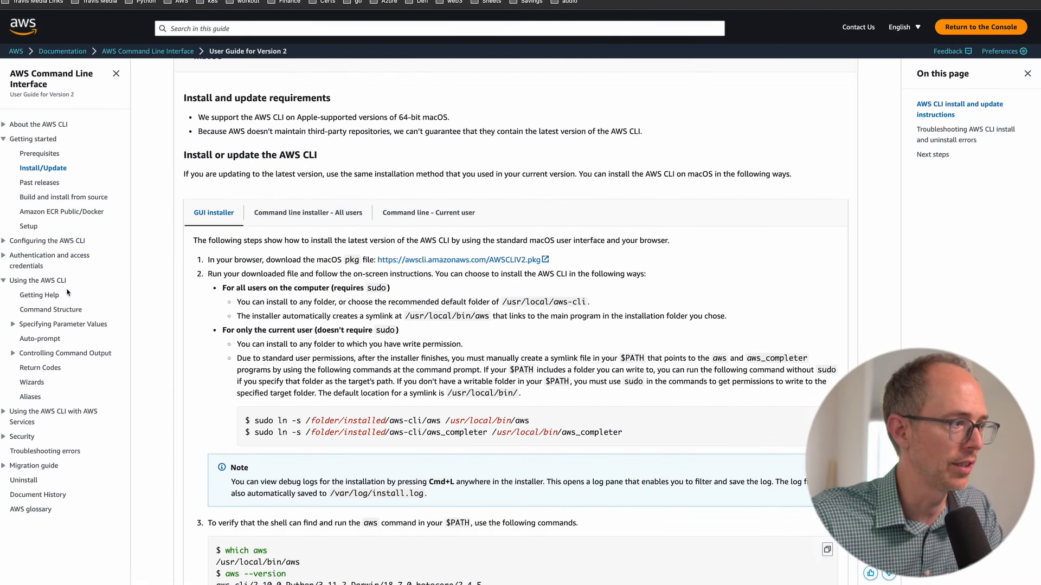
pyautogui.click(38, 295)
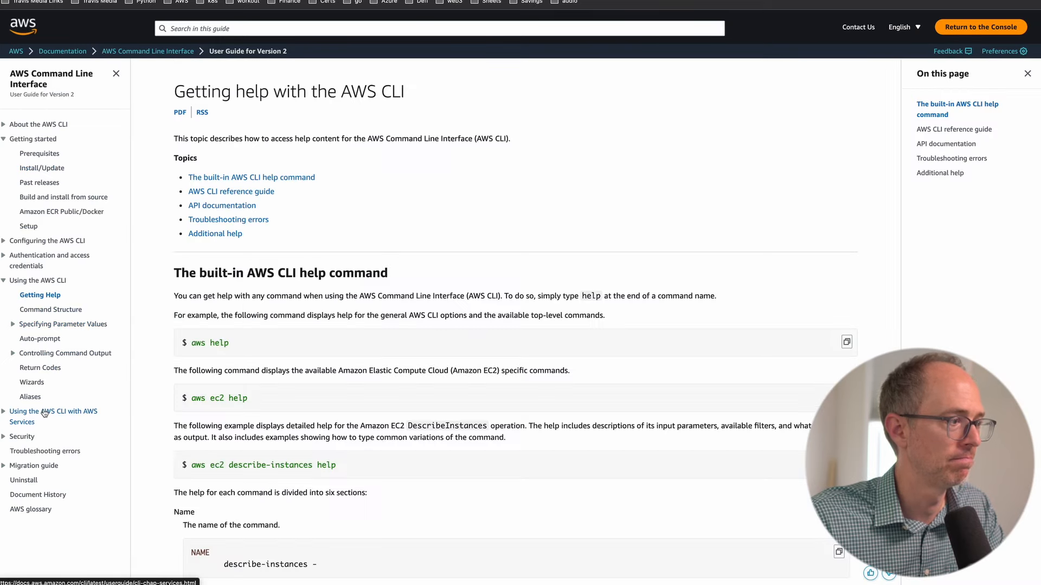
pyautogui.click(45, 414)
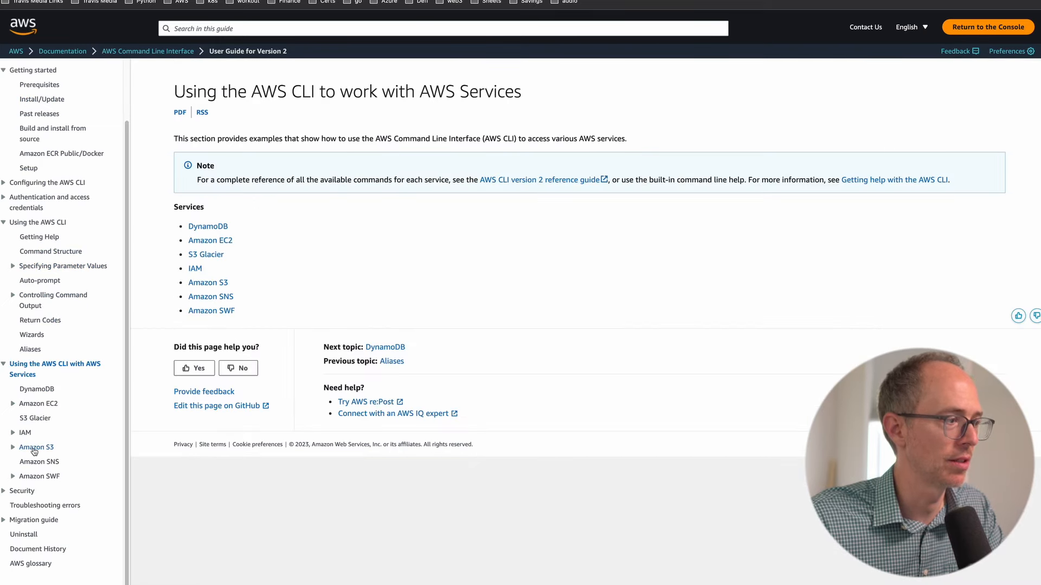
pyautogui.click(32, 404)
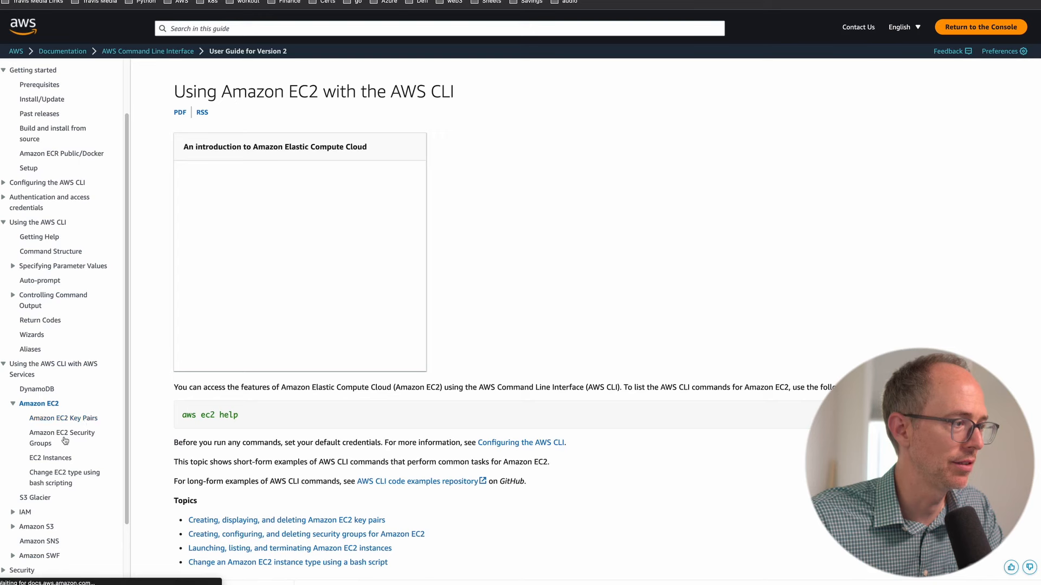
pyautogui.click(63, 463)
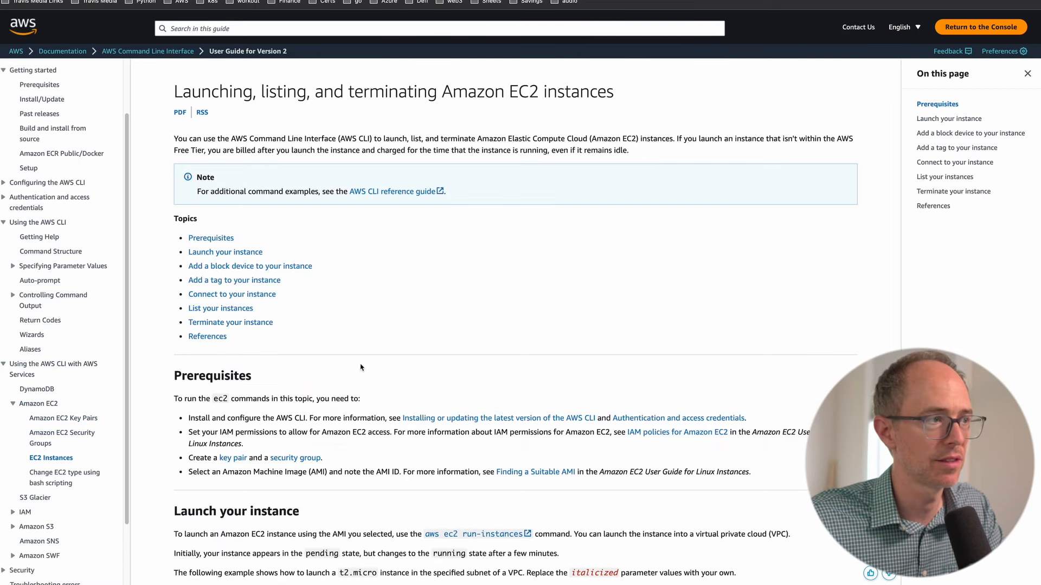
pyautogui.scroll(-10, 356, 369)
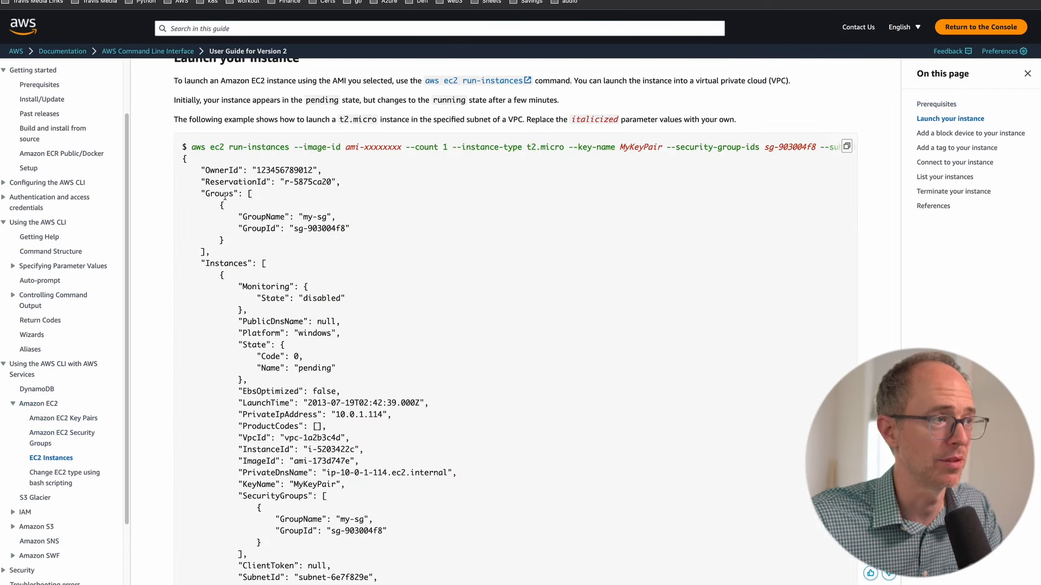
pyautogui.scroll(5, 357, 370)
pyautogui.scroll(-15, 288, 255)
pyautogui.scroll(-15, 292, 269)
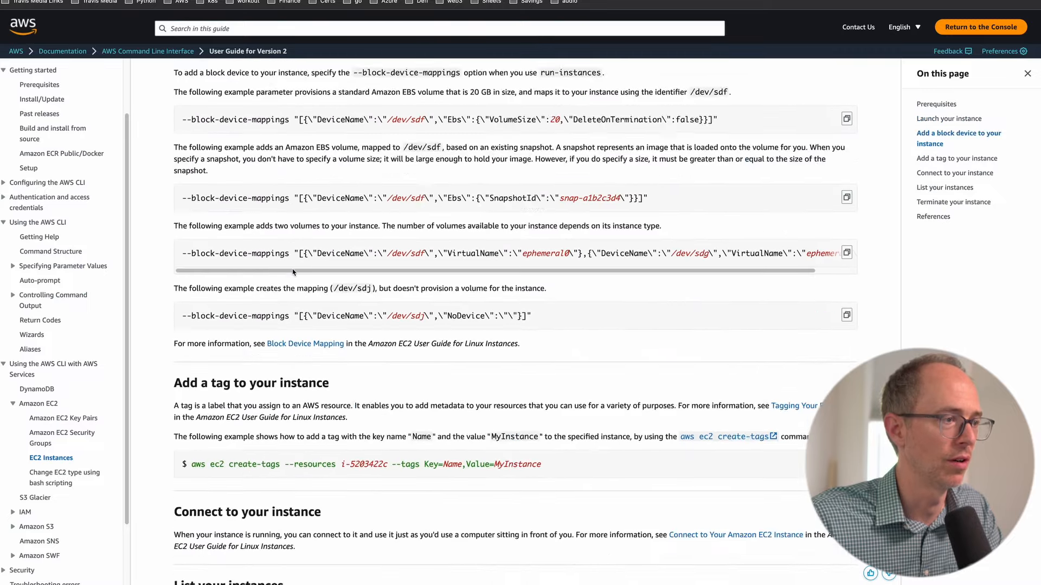
pyautogui.scroll(-2, 310, 371)
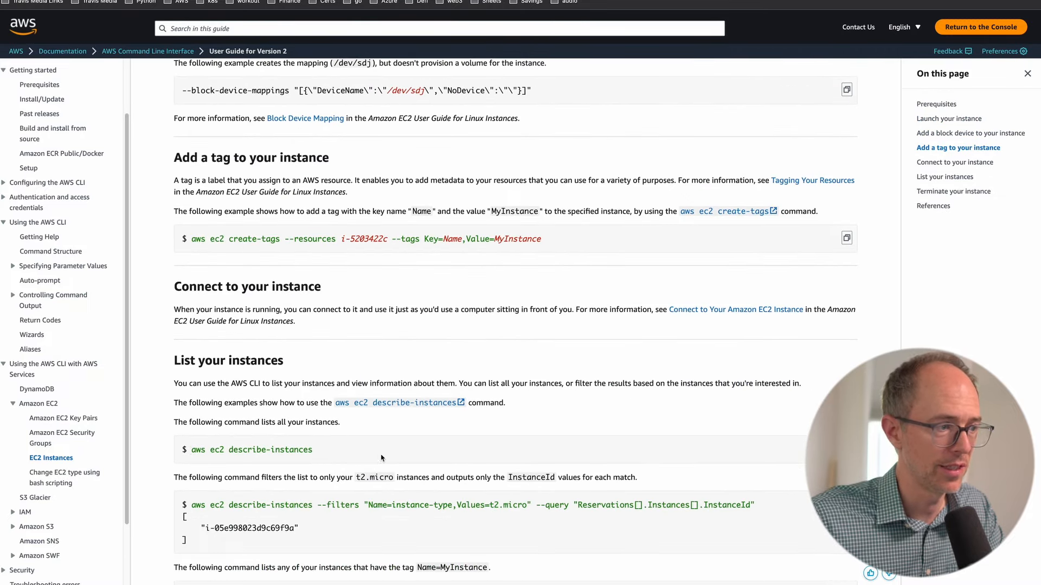
# Step: Paste and run aws ec2 describe-instances in Terminal
pyautogui.press('super+Tab')
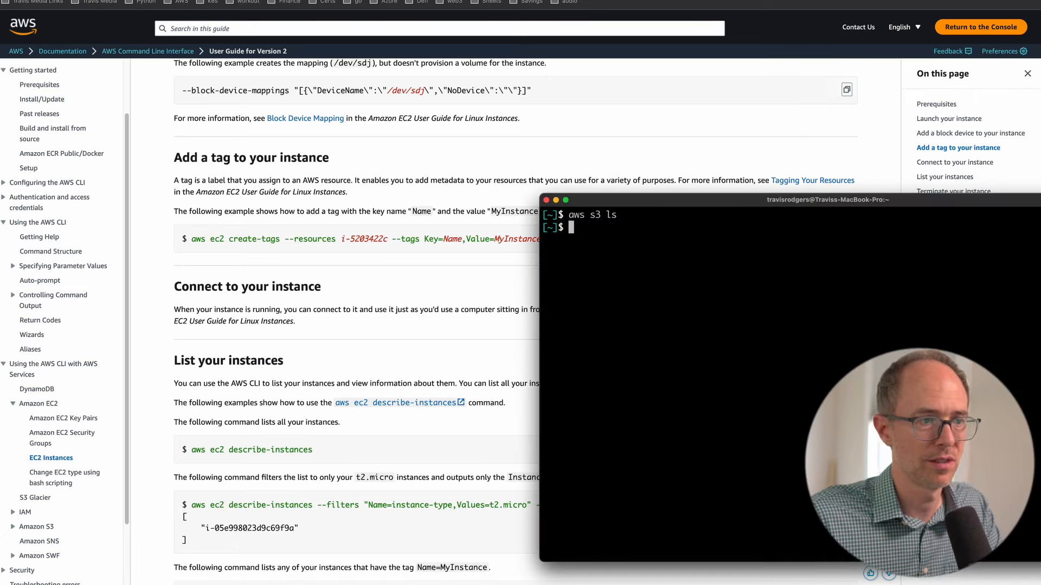
pyautogui.press('super+v')
pyautogui.press('Return')
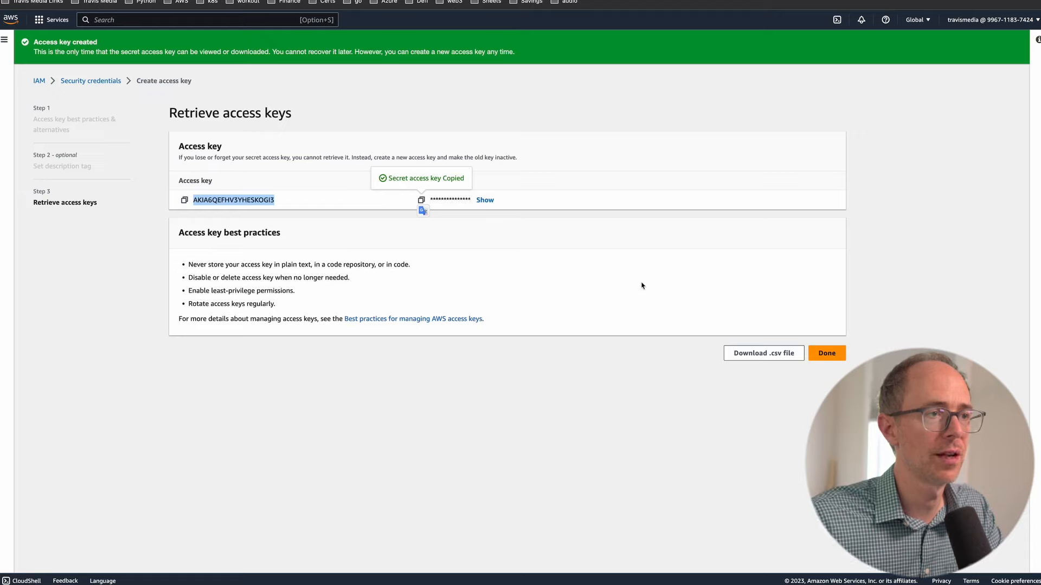
# Step: Finish the access key without downloading the secret, review its Actions, and open Services
pyautogui.click(827, 353)
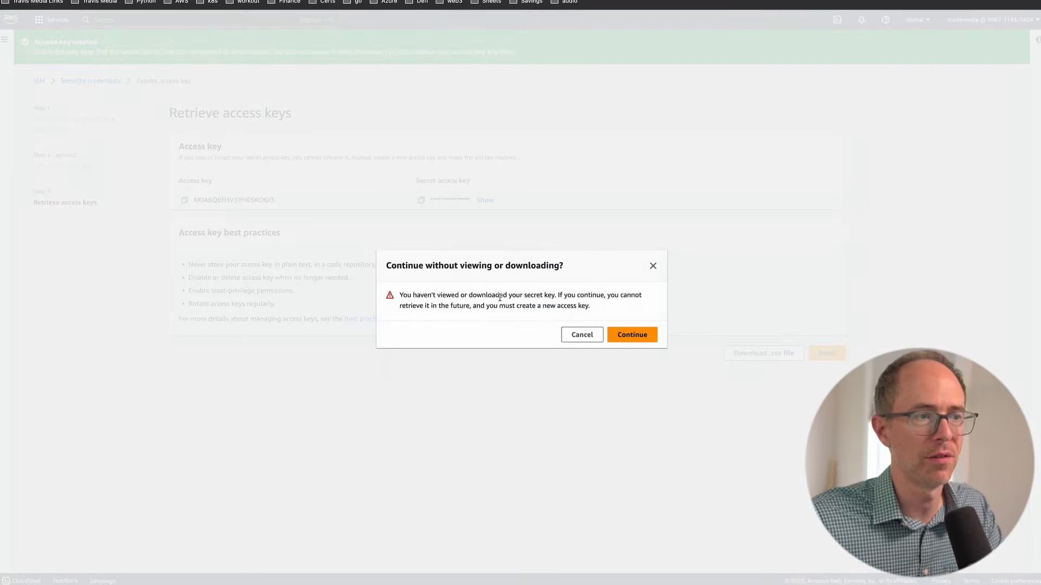
pyautogui.click(637, 336)
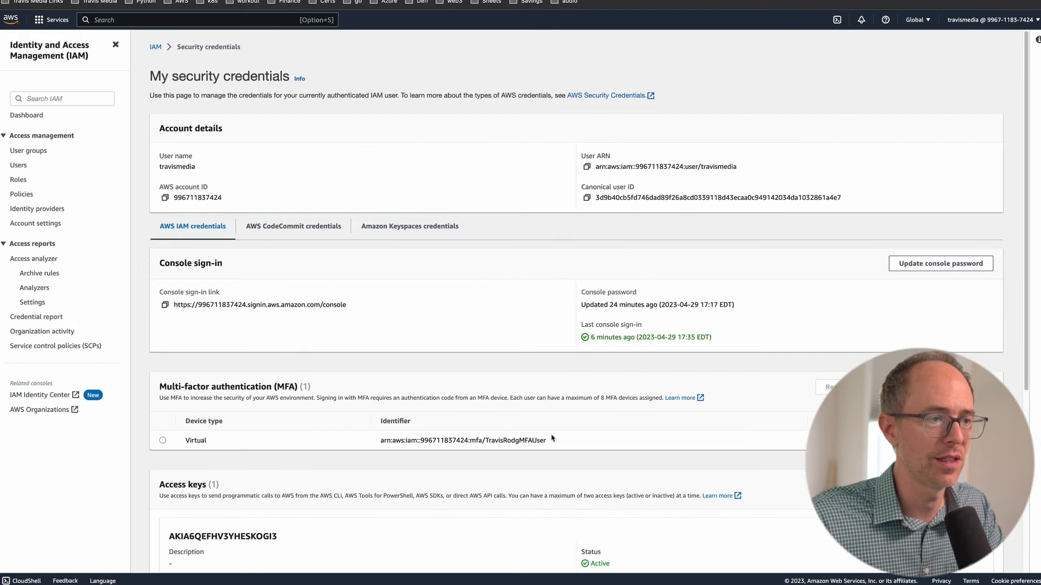
pyautogui.scroll(-3, 716, 488)
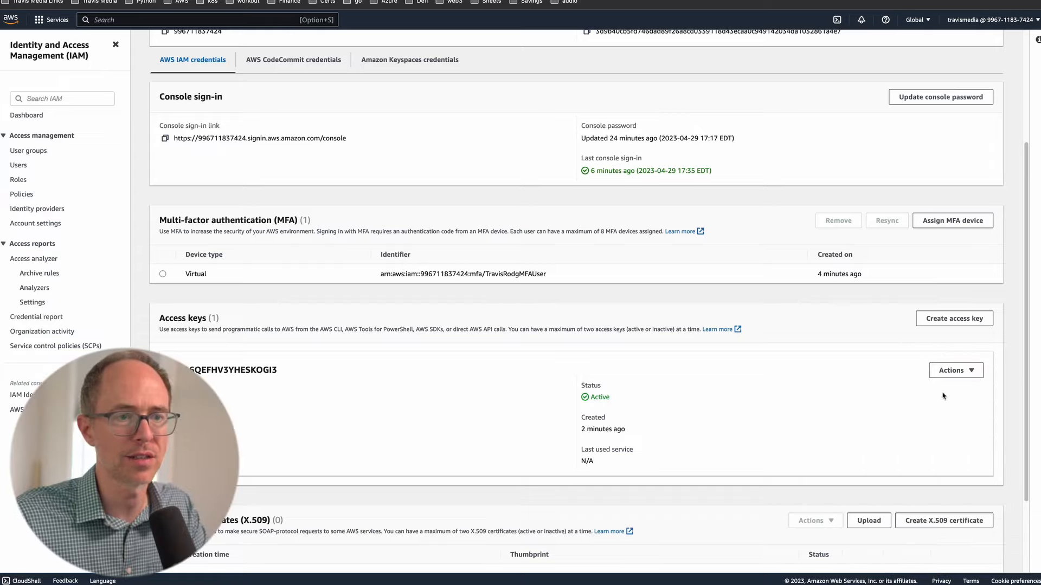
pyautogui.click(966, 371)
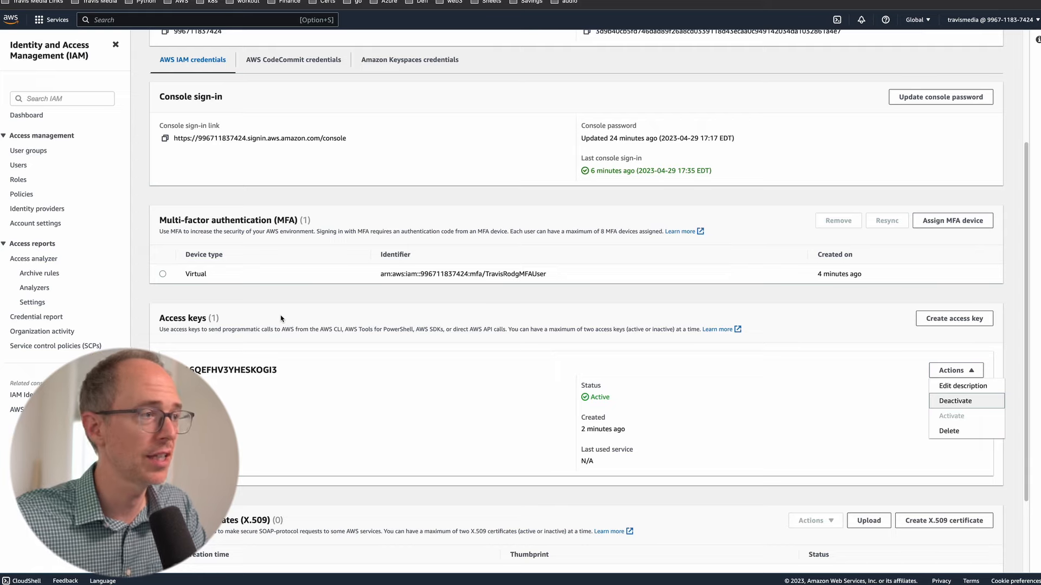
pyautogui.scroll(3, 251, 243)
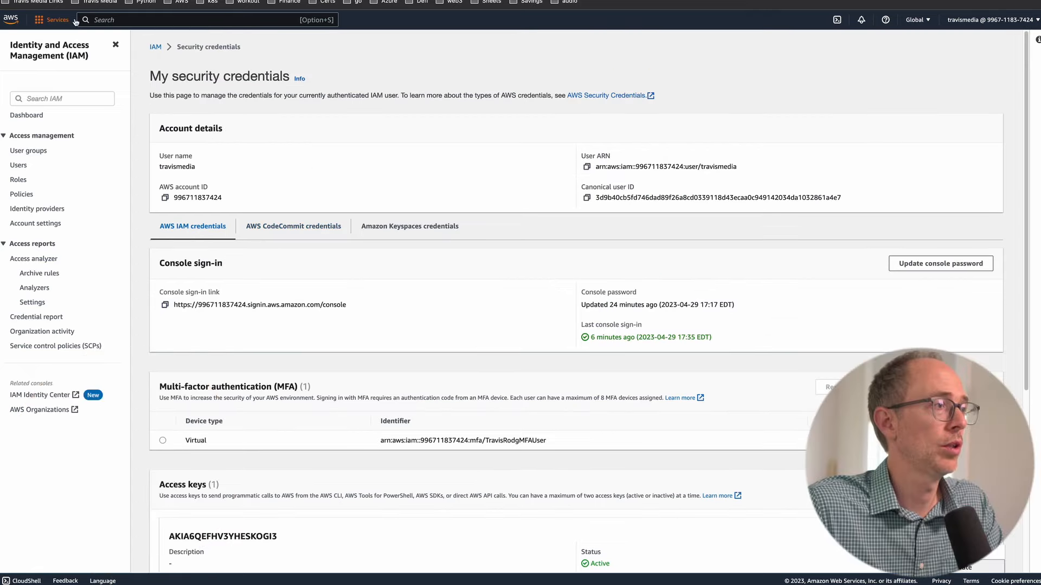
pyautogui.click(55, 20)
# Step: Open the 'Your AWS Account is Ready - Get Started Now' email and follow its Free Tier link
pyautogui.click(219, 164)
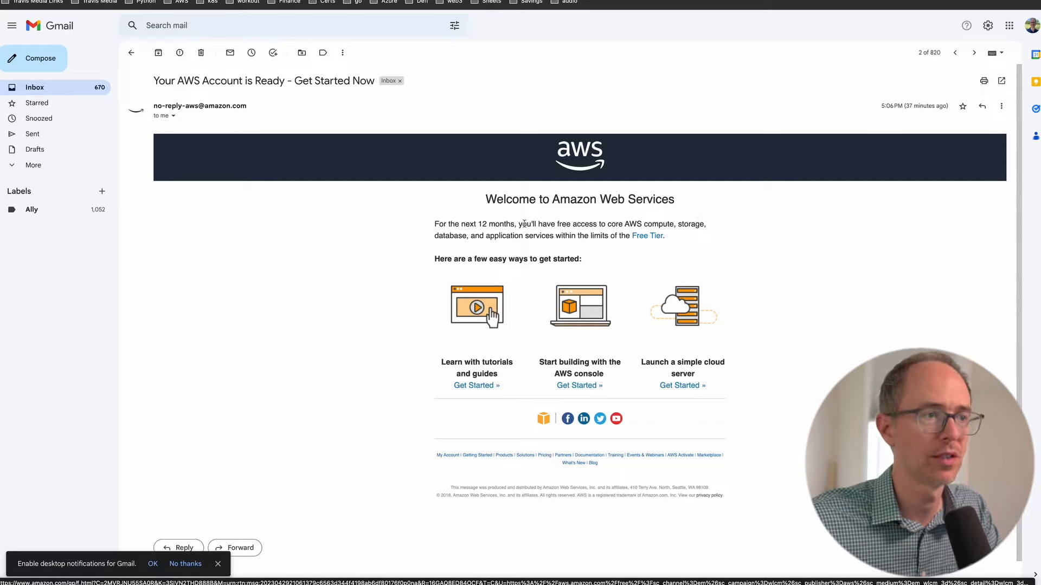
pyautogui.moveTo(490, 238); pyautogui.dragTo(603, 239)
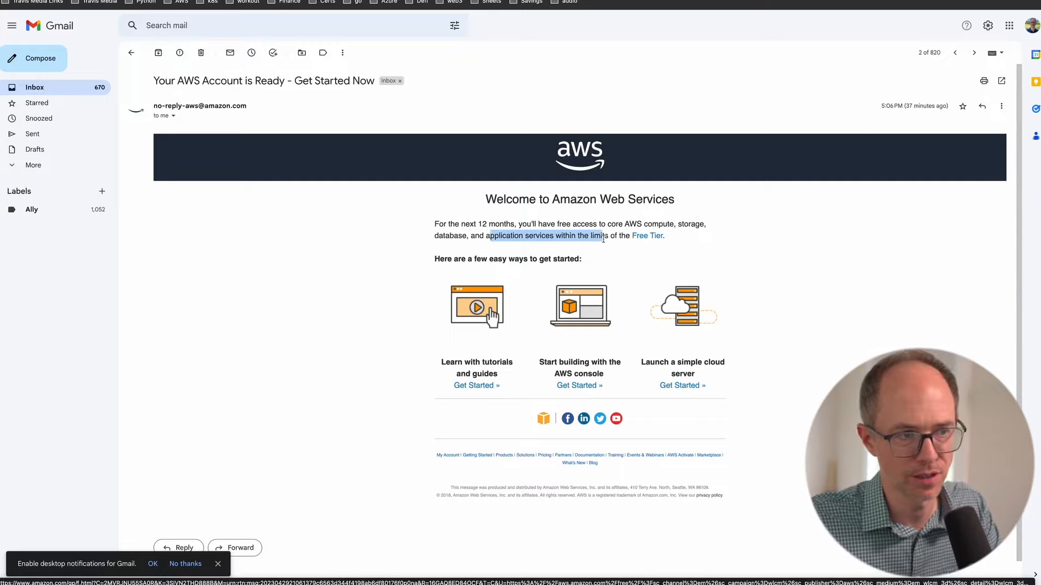
pyautogui.click(645, 237)
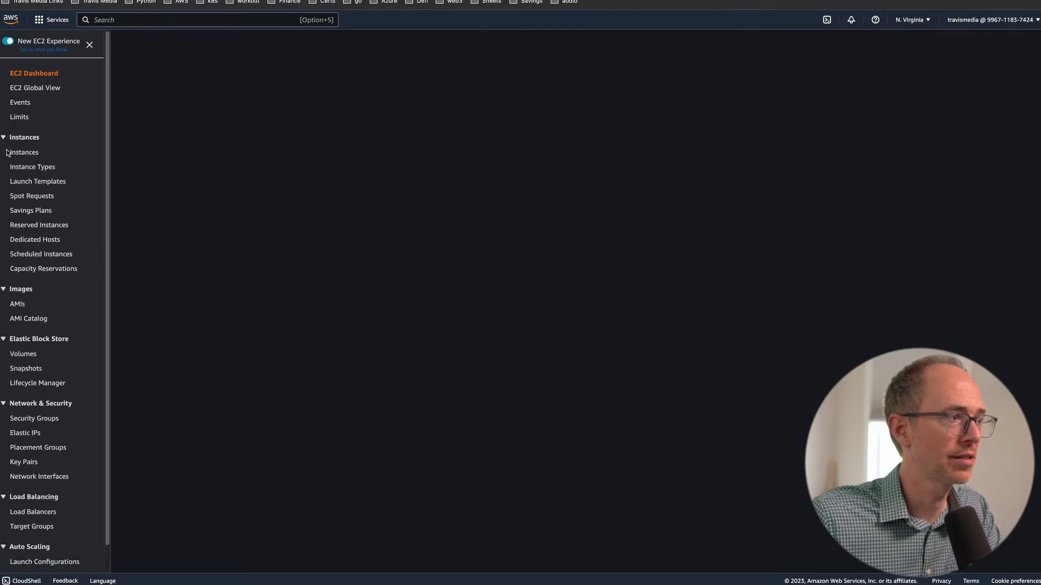
# Step: Start launching a new instance from the Instances list and name it test-server
pyautogui.click(7, 153)
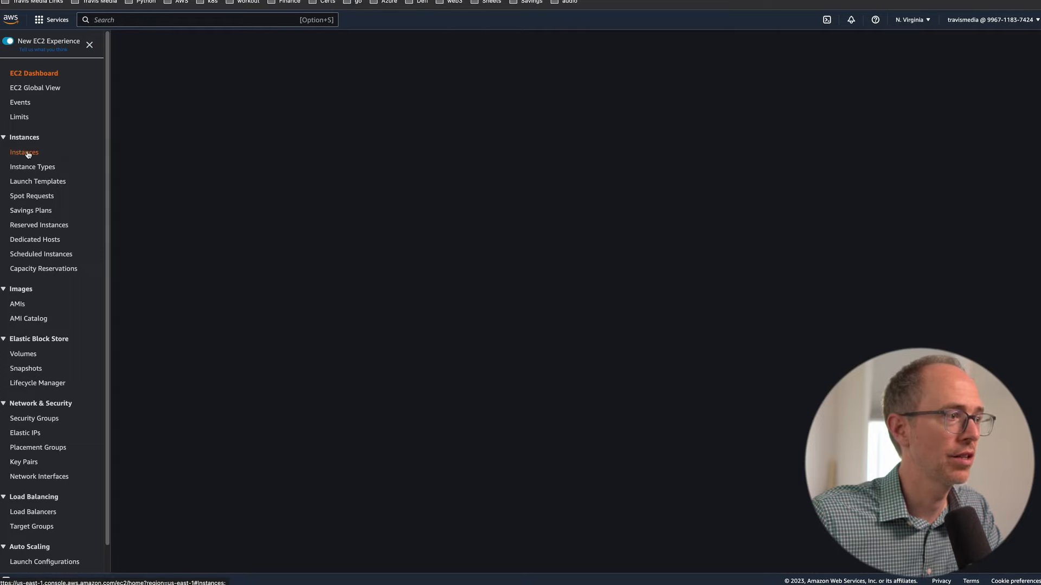
pyautogui.click(584, 126)
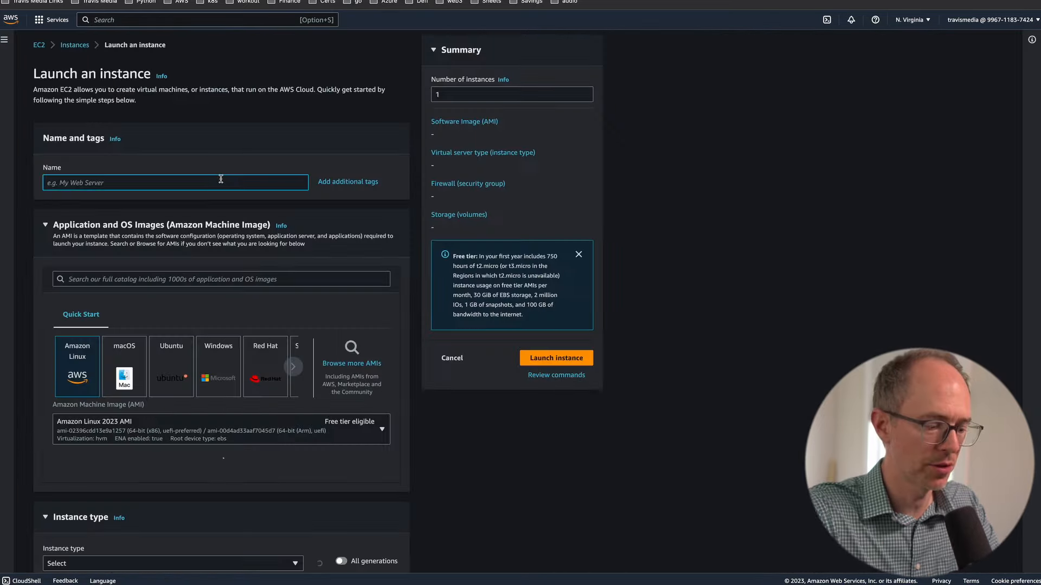
pyautogui.click(220, 179)
pyautogui.write('test-')
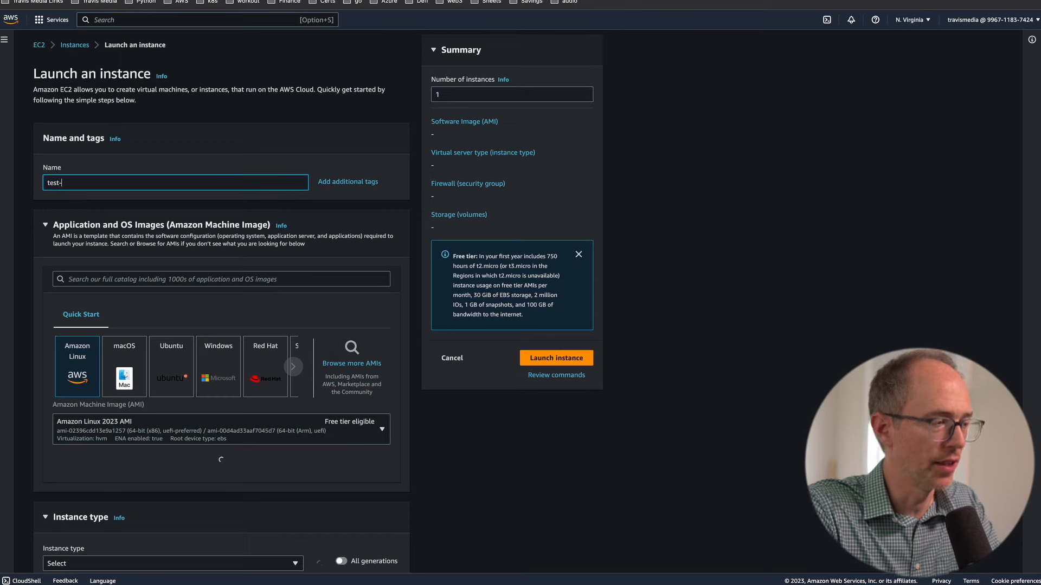
pyautogui.write('server')
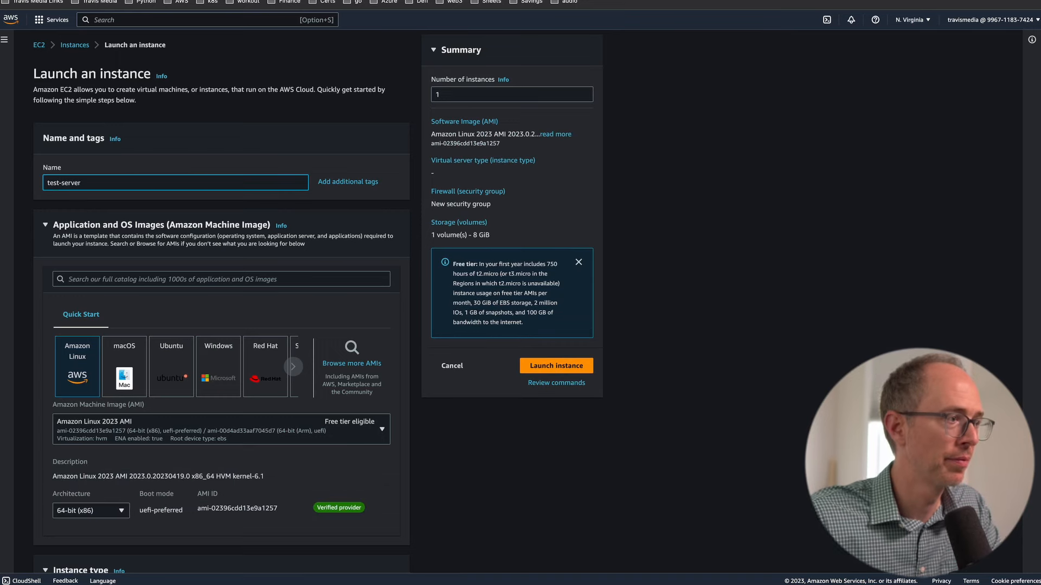
# Step: Keep Amazon Linux 2023 and t2.micro, then begin creating a new key pair
pyautogui.scroll(-2, 150, 237)
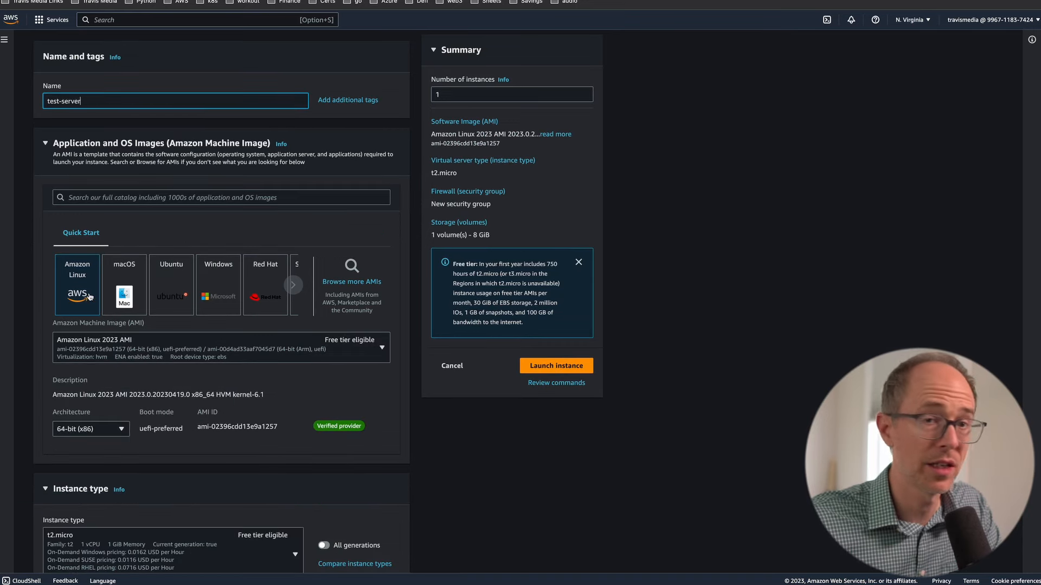
pyautogui.scroll(-3, 100, 296)
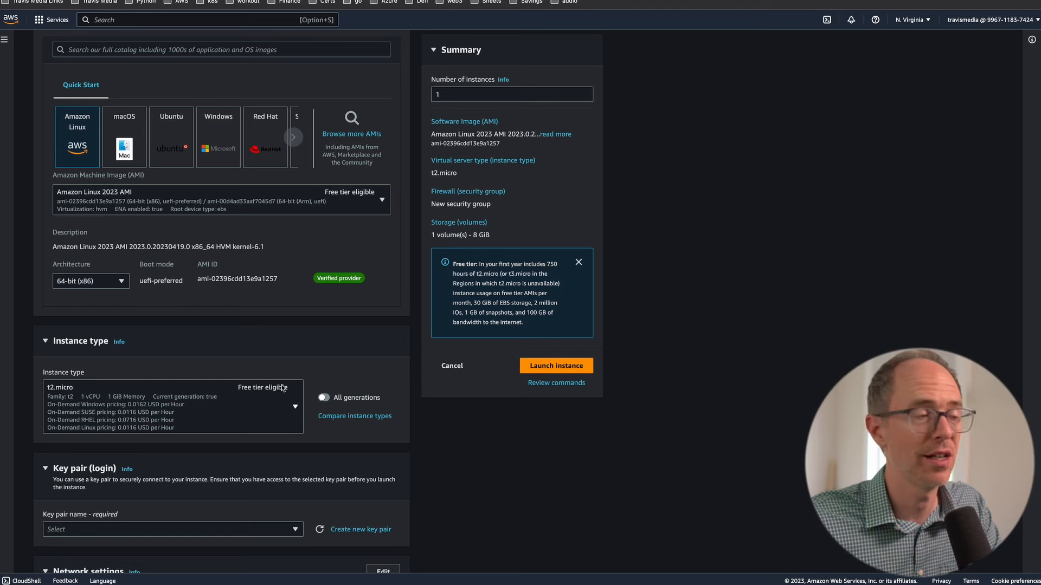
pyautogui.click(282, 387)
pyautogui.scroll(4, 661, 447)
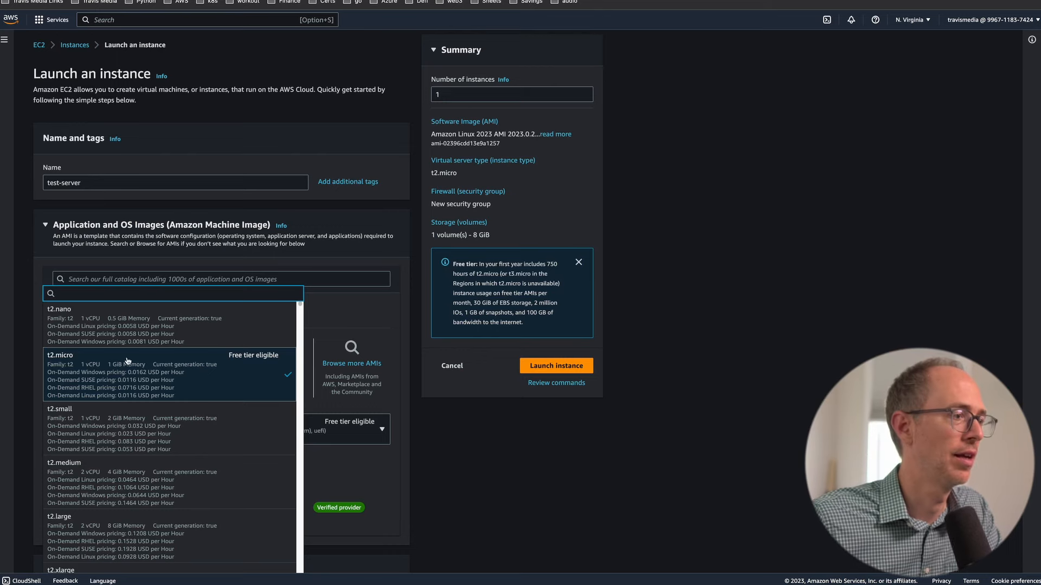
pyautogui.click(457, 434)
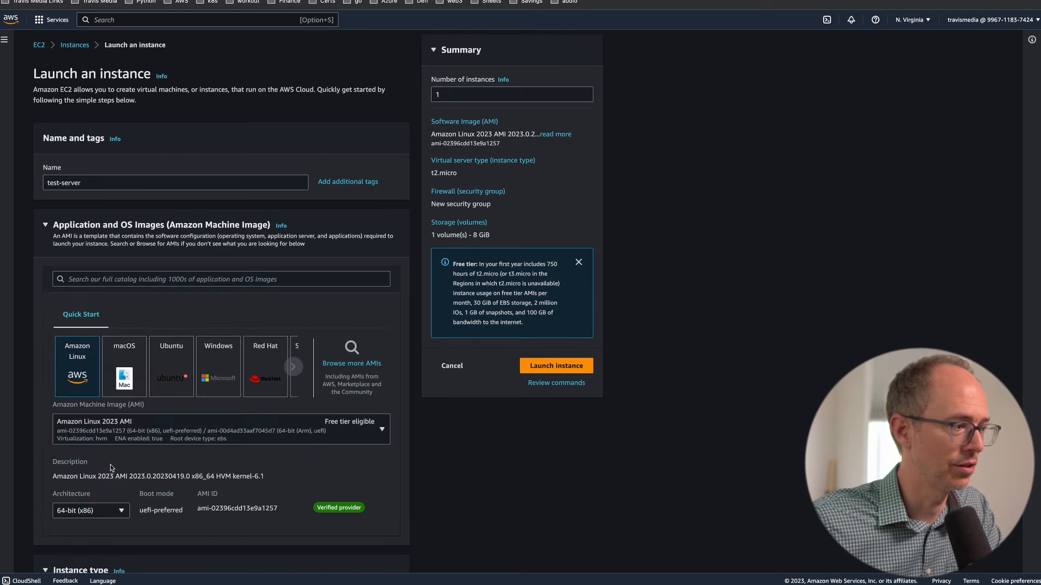
pyautogui.scroll(-9, 52, 436)
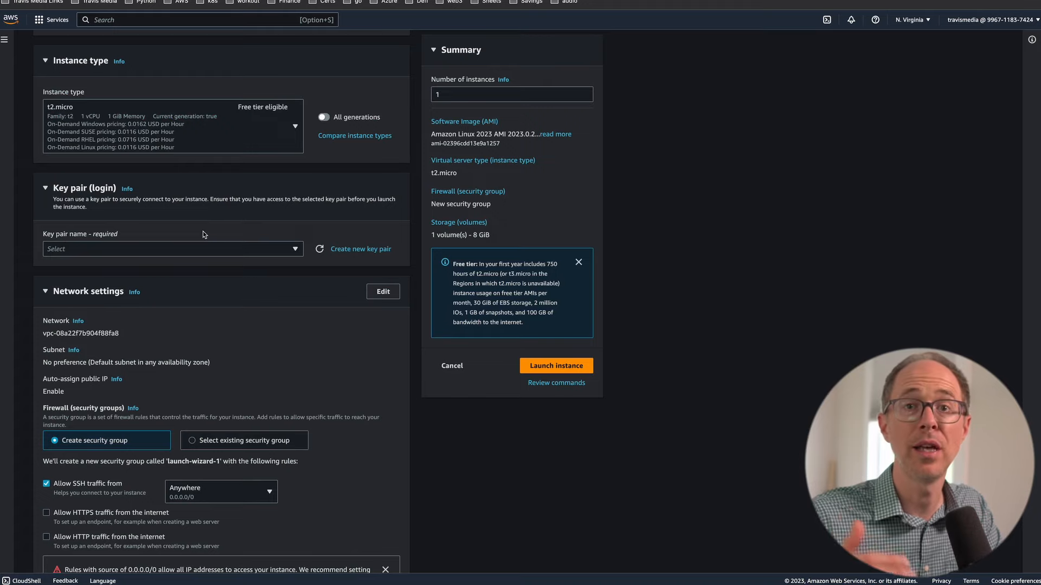
pyautogui.click(358, 249)
# Step: Create the RSA .pem key pair TravisTestKeyPair and save its file to the Desktop
pyautogui.click(491, 272)
pyautogui.write('TravisKe')
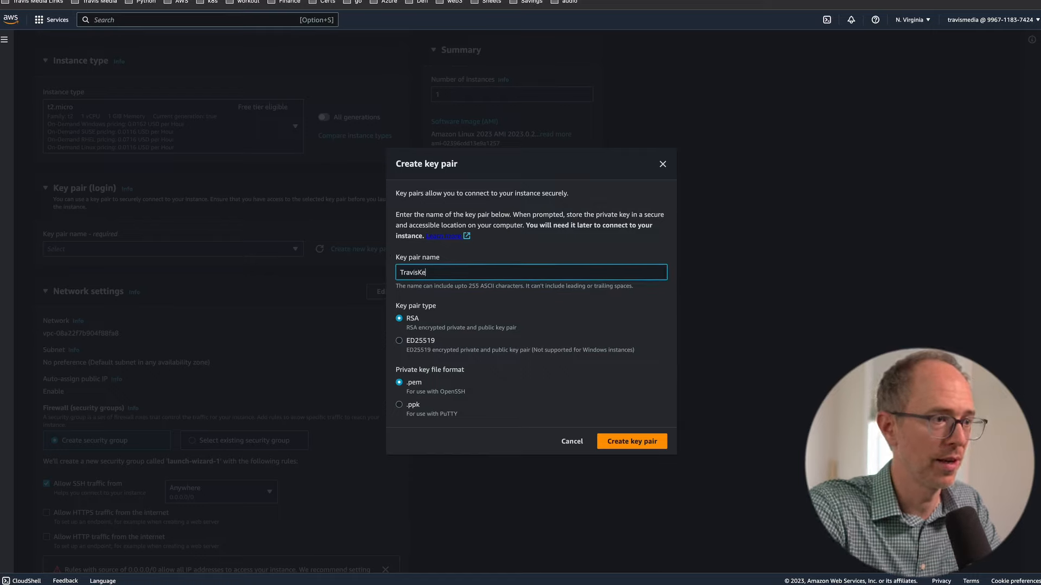
pyautogui.press('BackSpace')
pyautogui.press('BackSpace')
pyautogui.write('TestKeyPair')
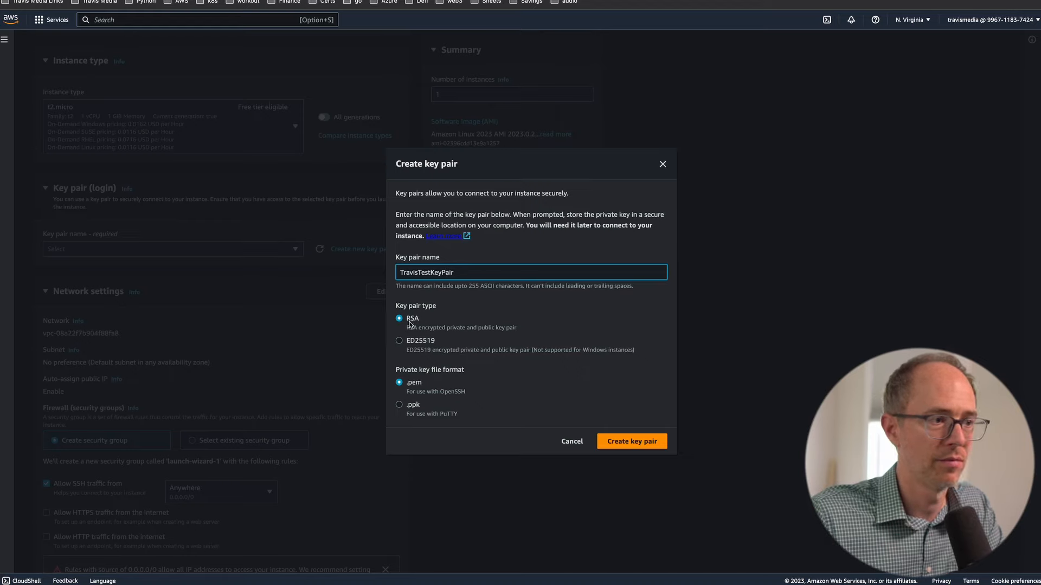
pyautogui.click(623, 441)
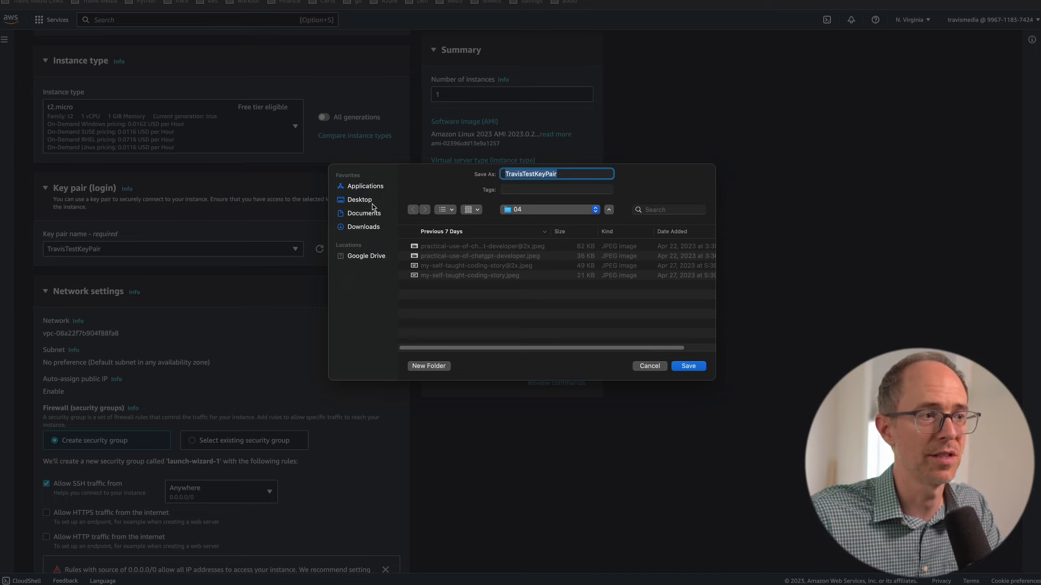
pyautogui.click(368, 204)
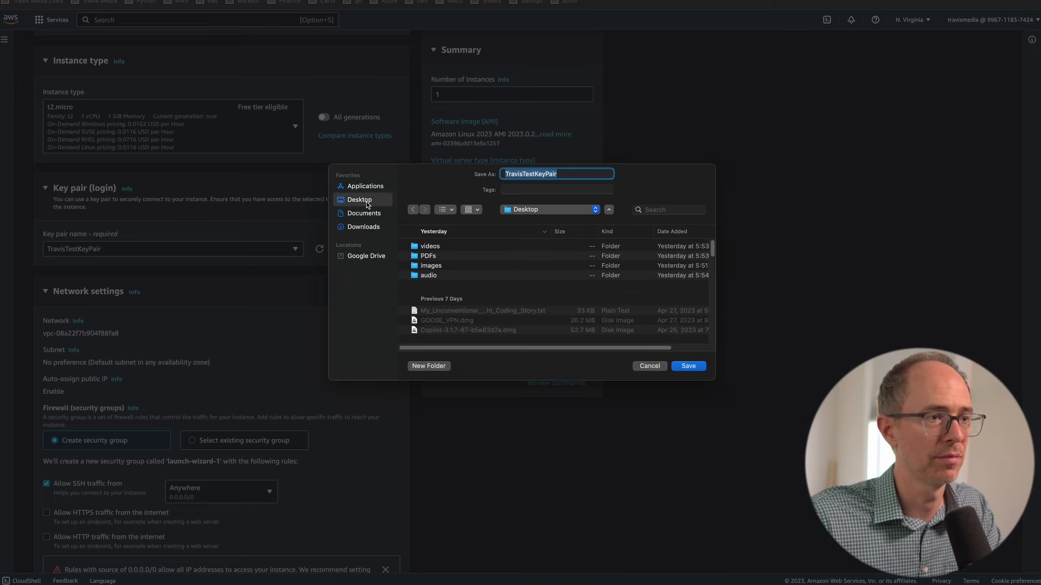
pyautogui.click(689, 366)
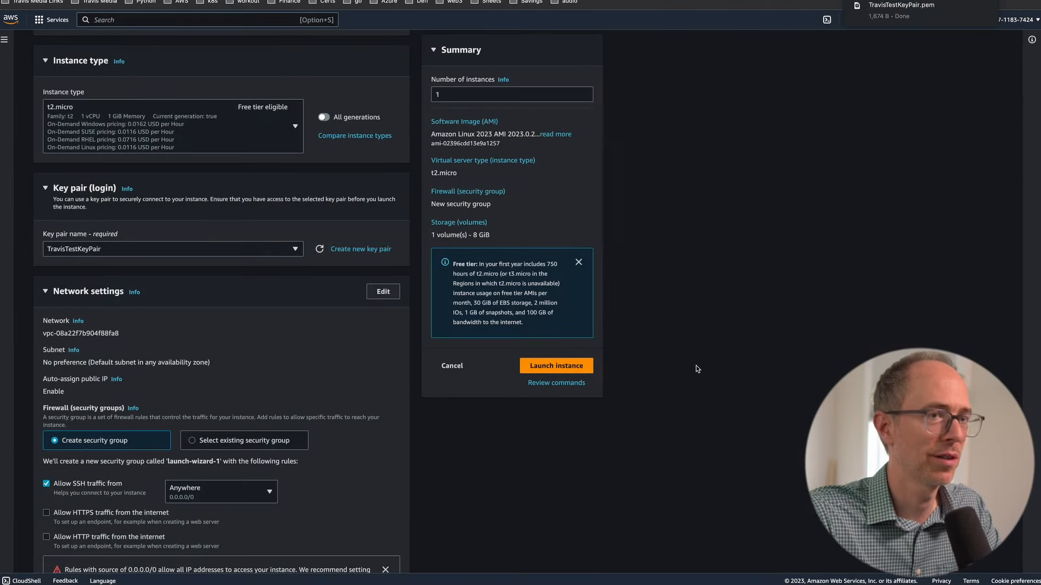
# Step: Keep a new security group allowing SSH from anywhere and 8 GiB gp3 storage, then launch
pyautogui.moveTo(915, 8)
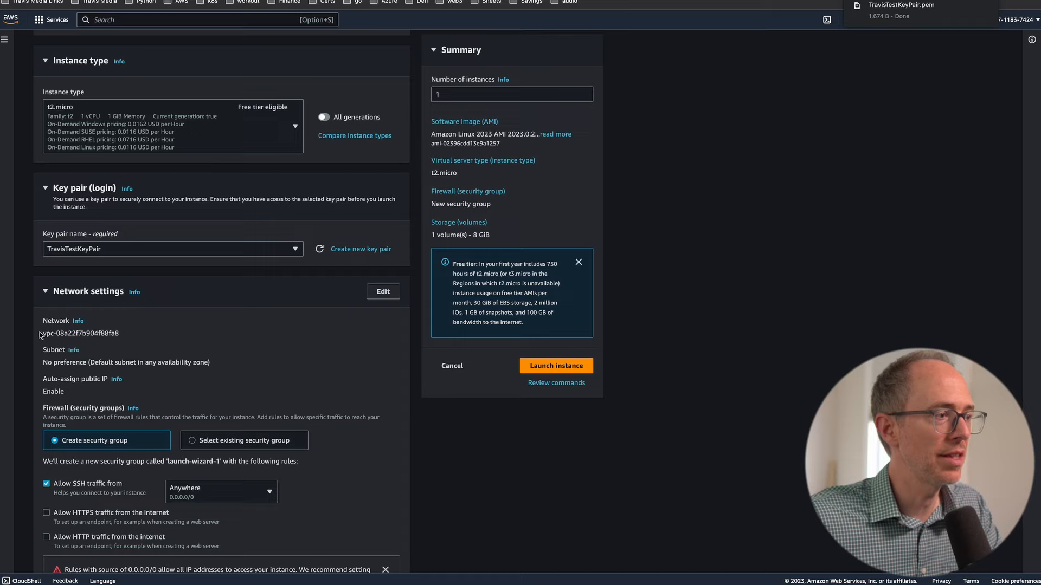
pyautogui.moveTo(40, 333); pyautogui.dragTo(150, 345)
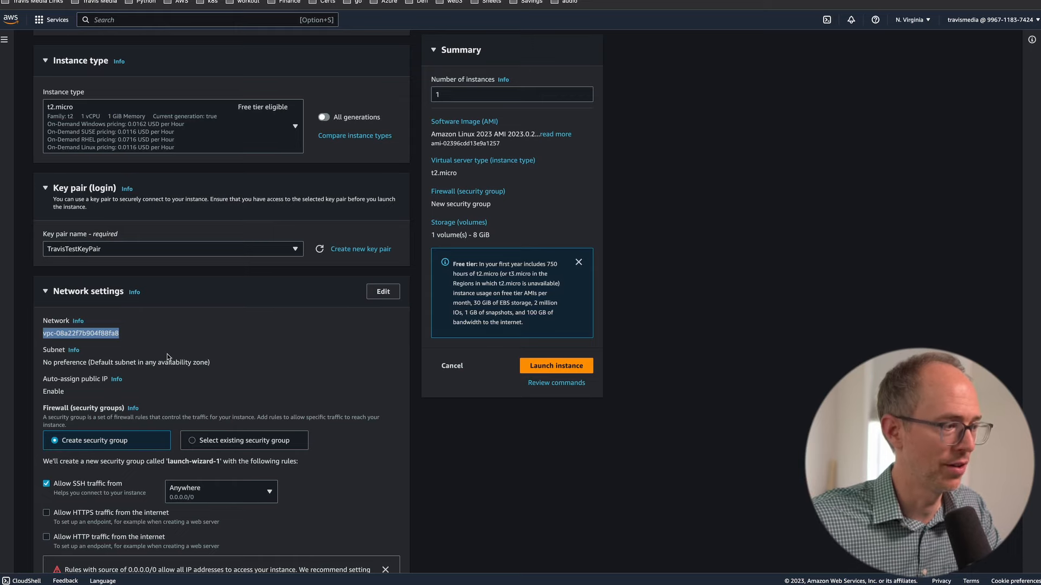
pyautogui.scroll(-3, 225, 385)
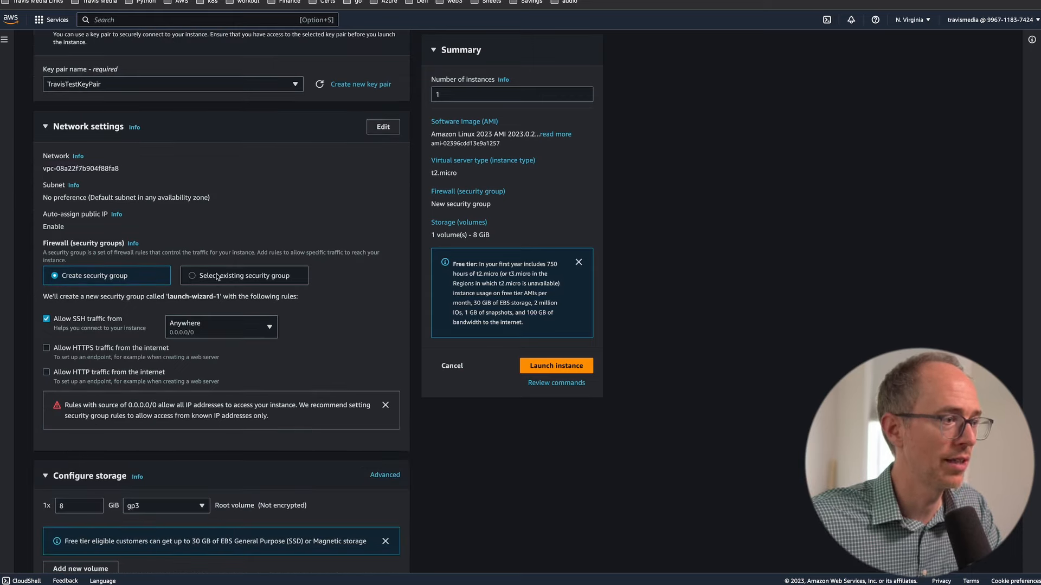
pyautogui.click(216, 276)
pyautogui.click(130, 332)
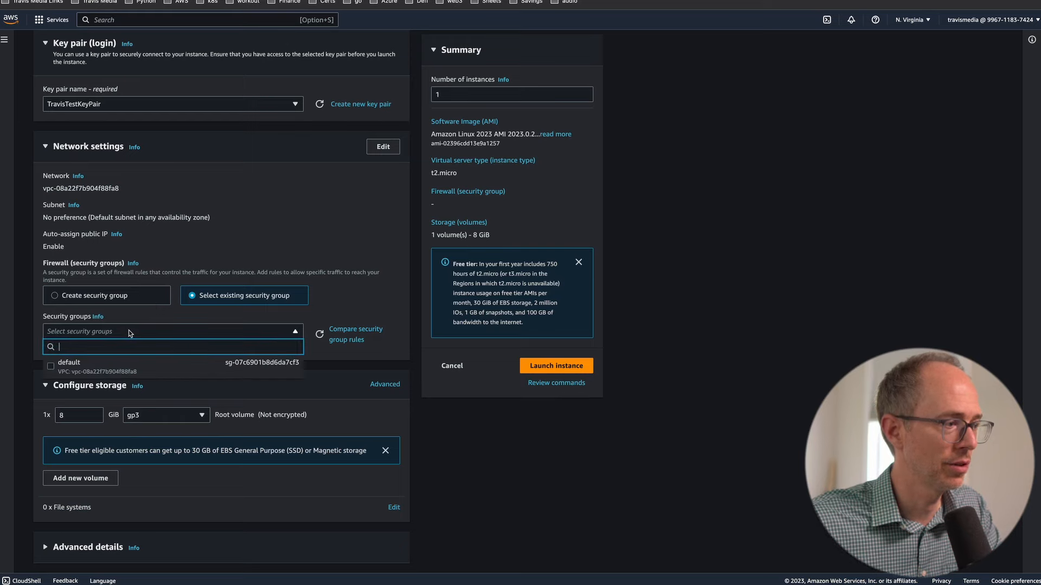
pyautogui.click(110, 301)
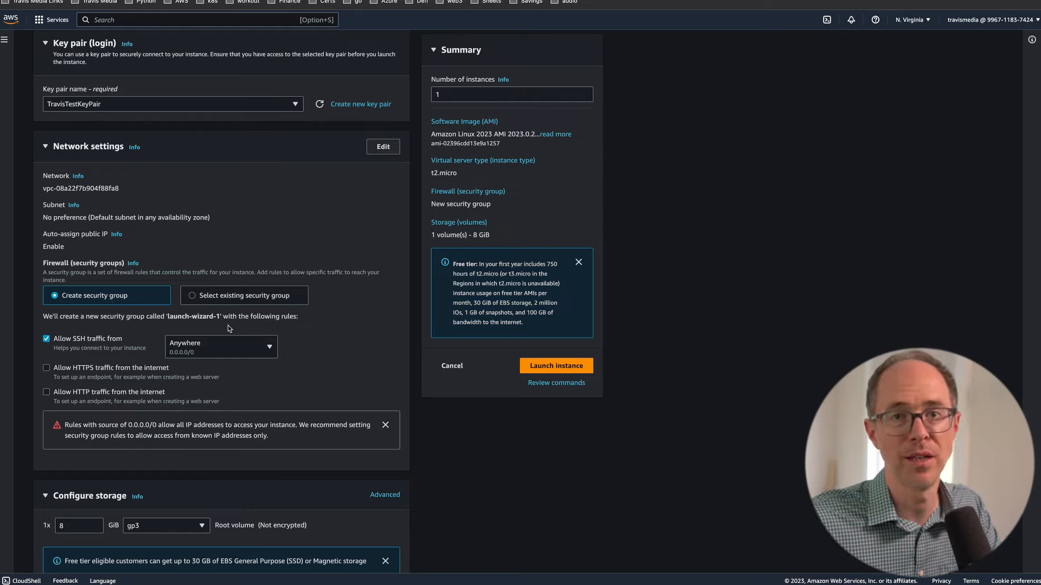
pyautogui.scroll(-2, 228, 328)
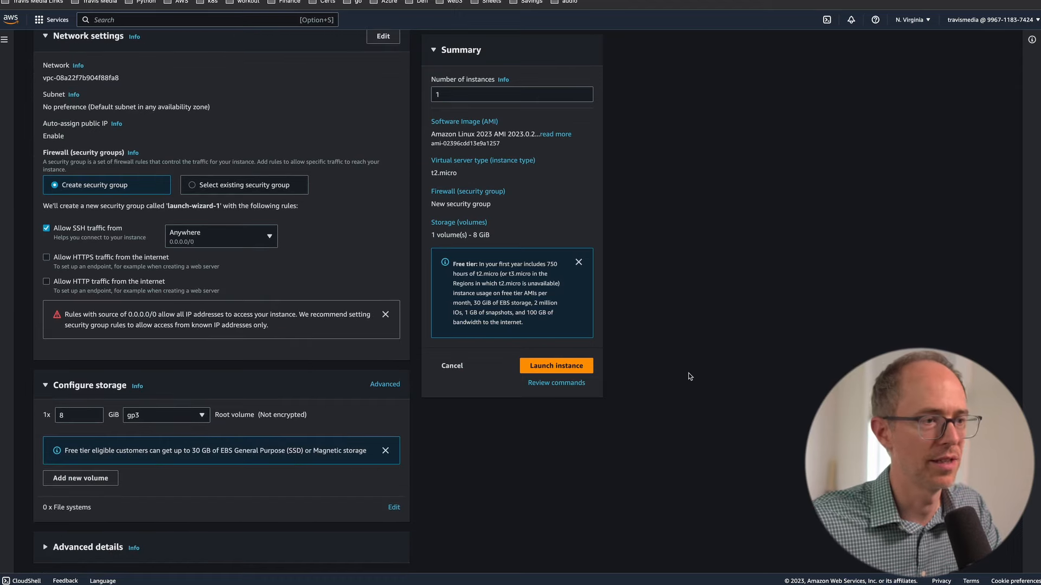
pyautogui.click(577, 367)
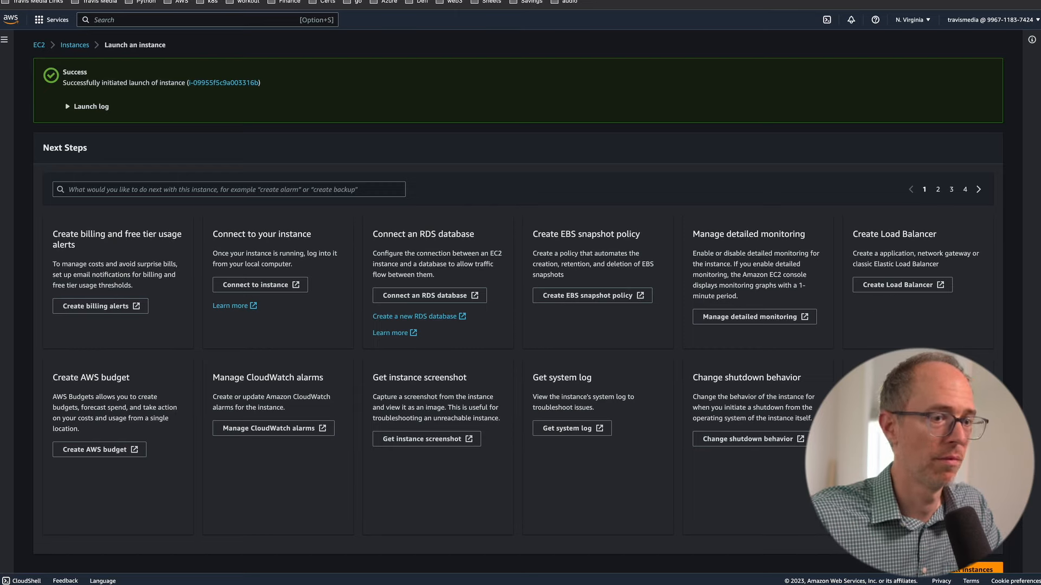
# Step: Select the running t2.micro test-server in all instances to view its details, then switch to Terminal
pyautogui.click(984, 567)
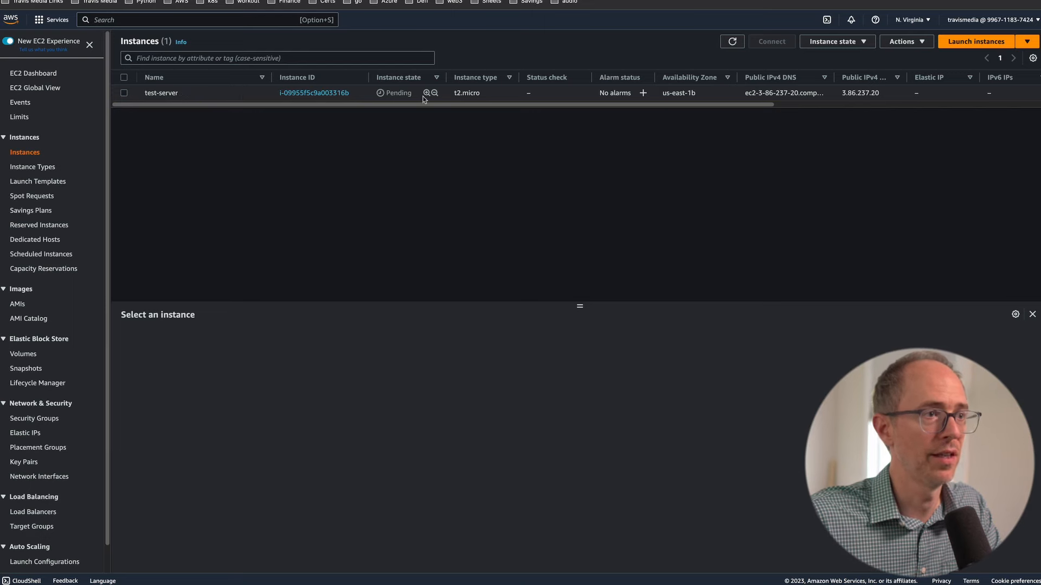
pyautogui.click(239, 95)
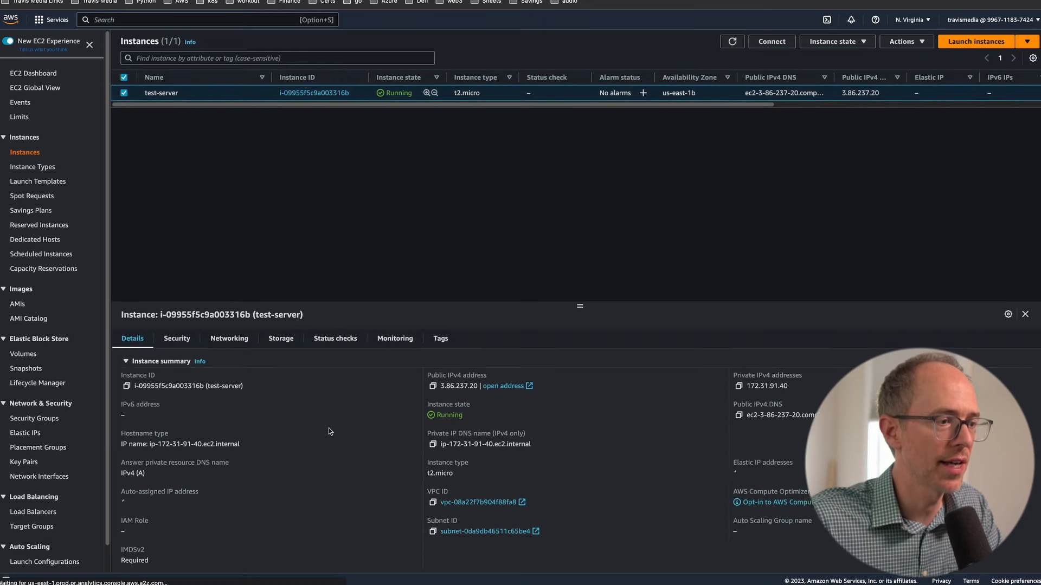
pyautogui.scroll(-5, 323, 423)
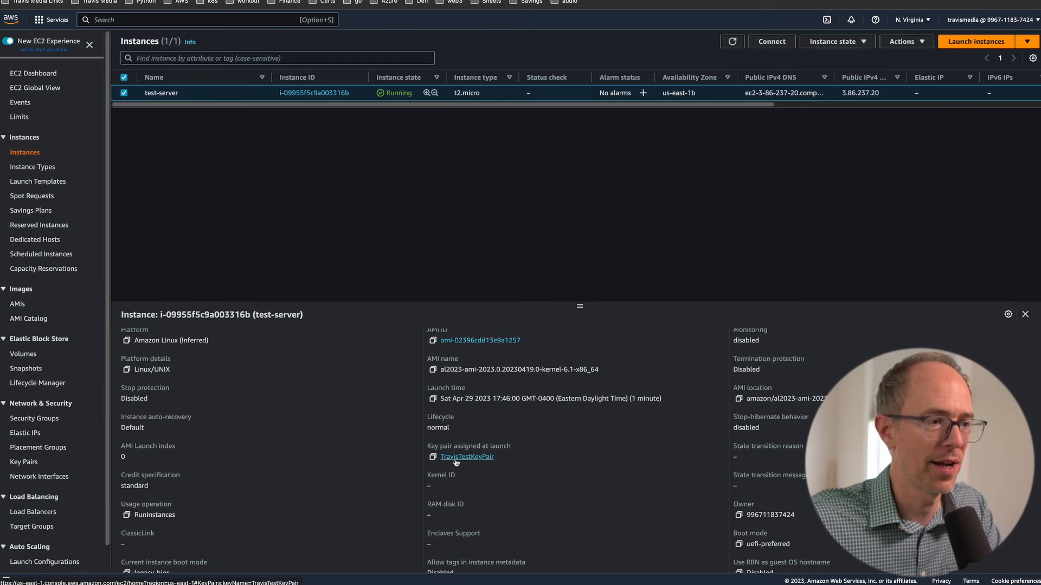
pyautogui.moveTo(591, 581)
pyautogui.click(546, 582)
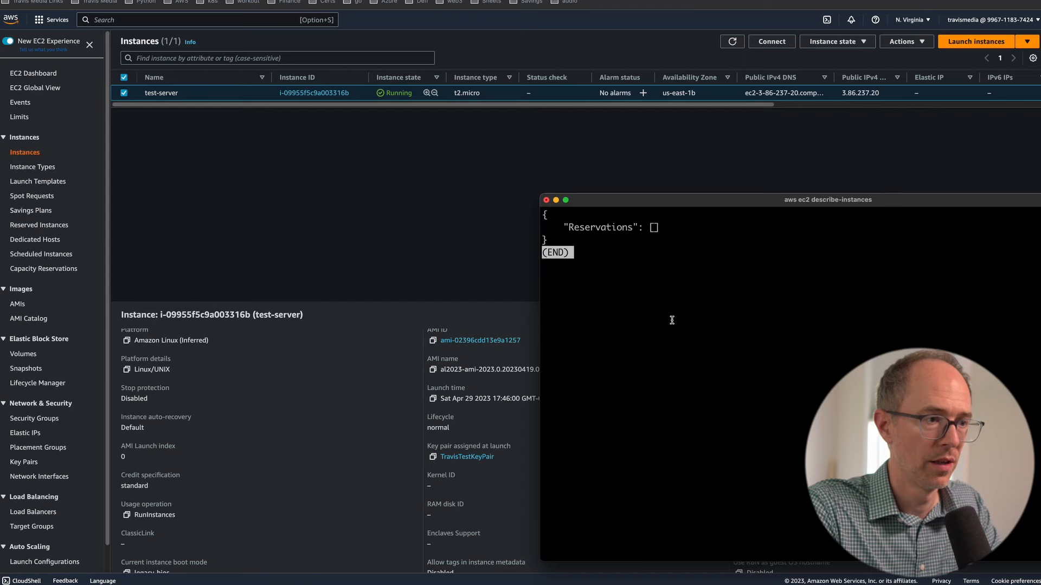
# Step: Run cd Desktop in Terminal, then open test-server's SSH client connection instructions
pyautogui.write('qcd Desktop/')
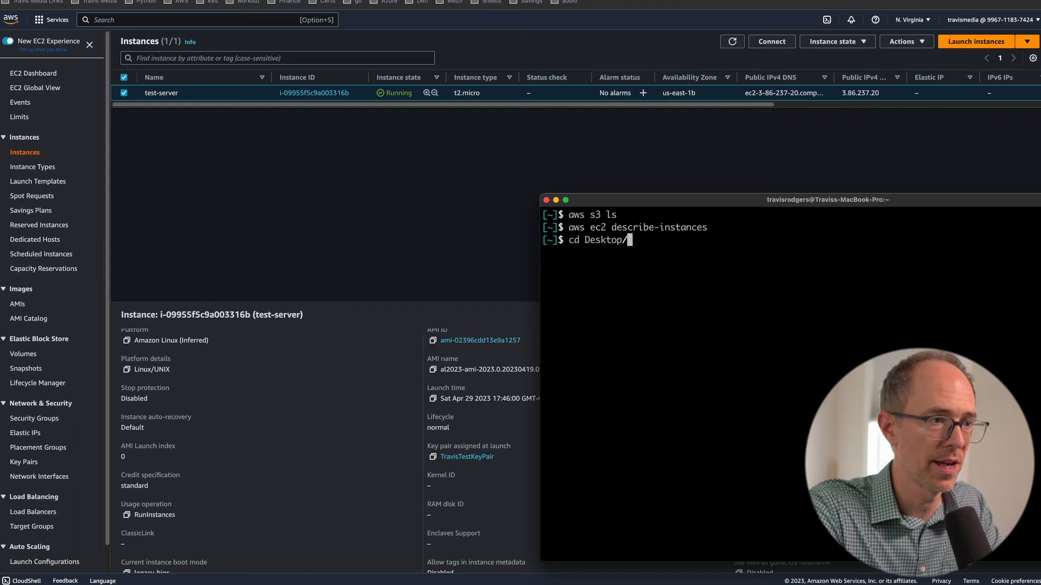
pyautogui.press('Return')
pyautogui.click(423, 254)
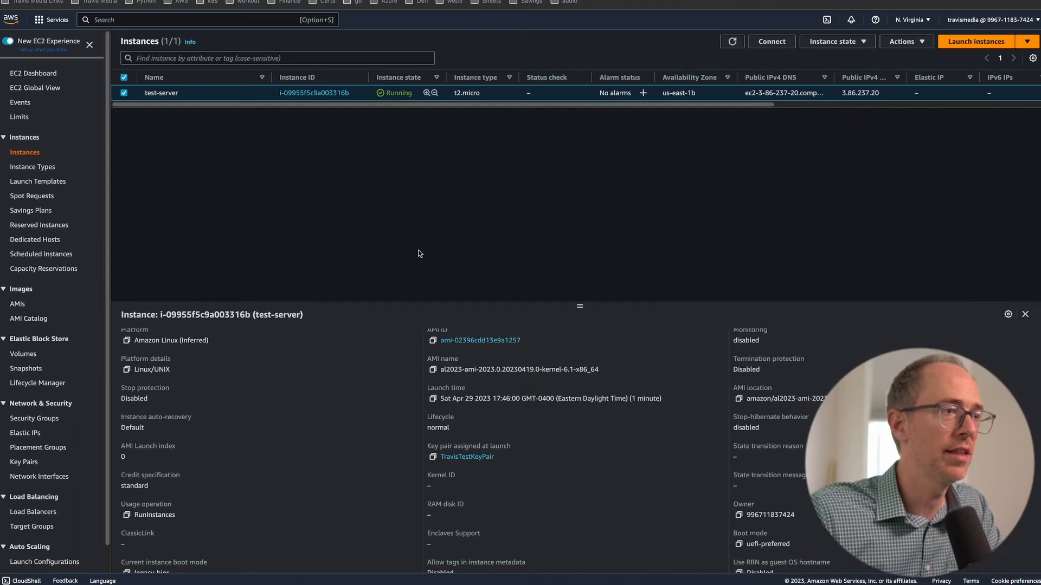
pyautogui.click(771, 42)
pyautogui.click(404, 311)
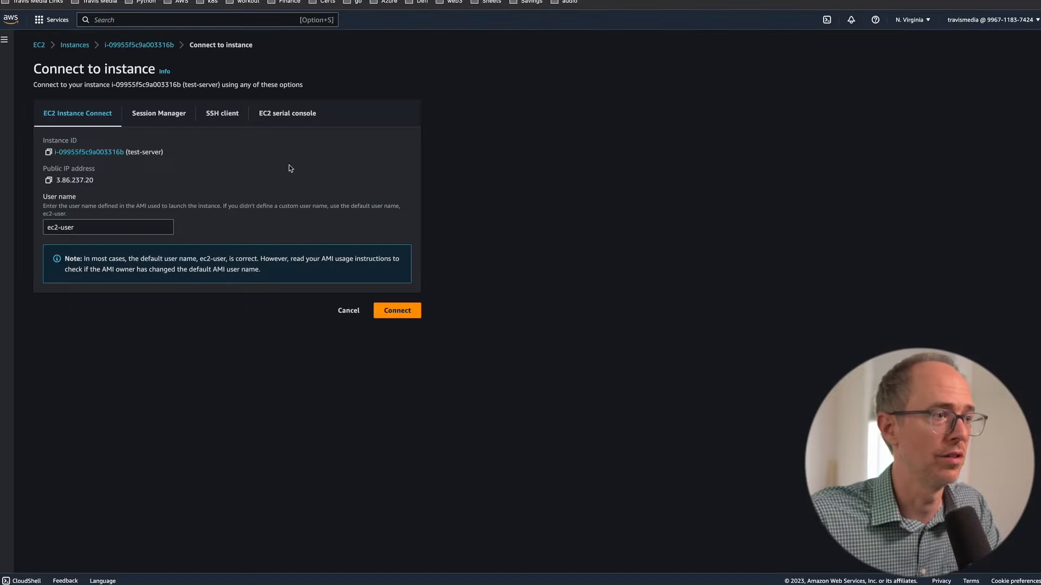
pyautogui.click(222, 113)
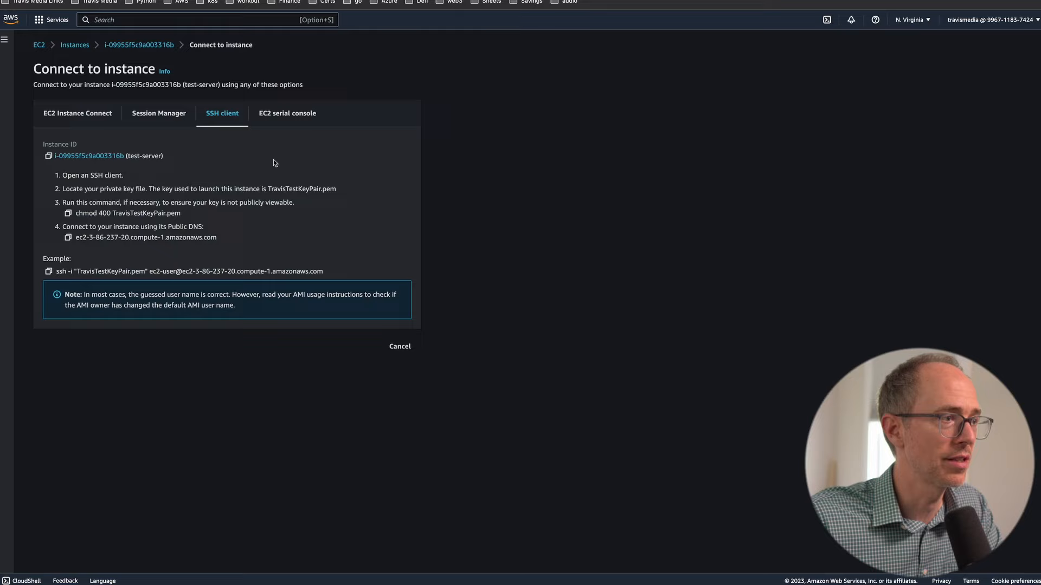
# Step: Copy chmod 400 TravisTestKeyPair.pem from the SSH client tab and run it in Terminal
pyautogui.click(68, 239)
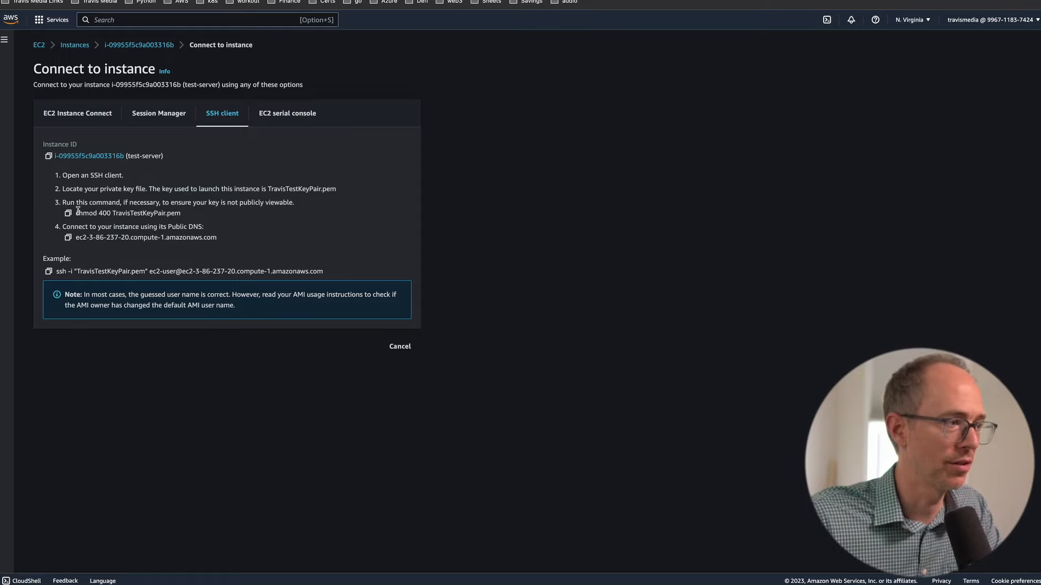
pyautogui.click(68, 213)
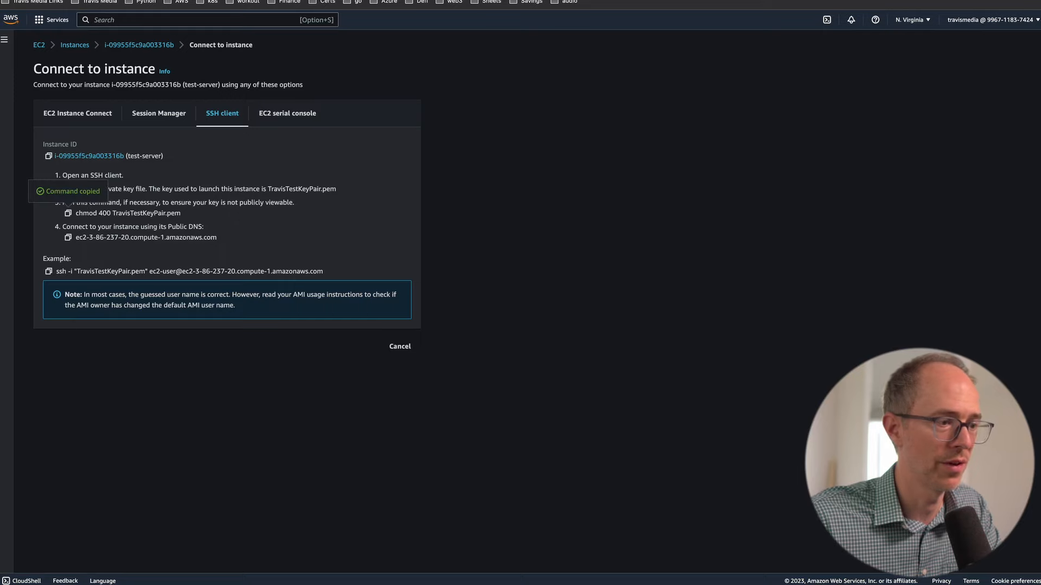
pyautogui.click(546, 580)
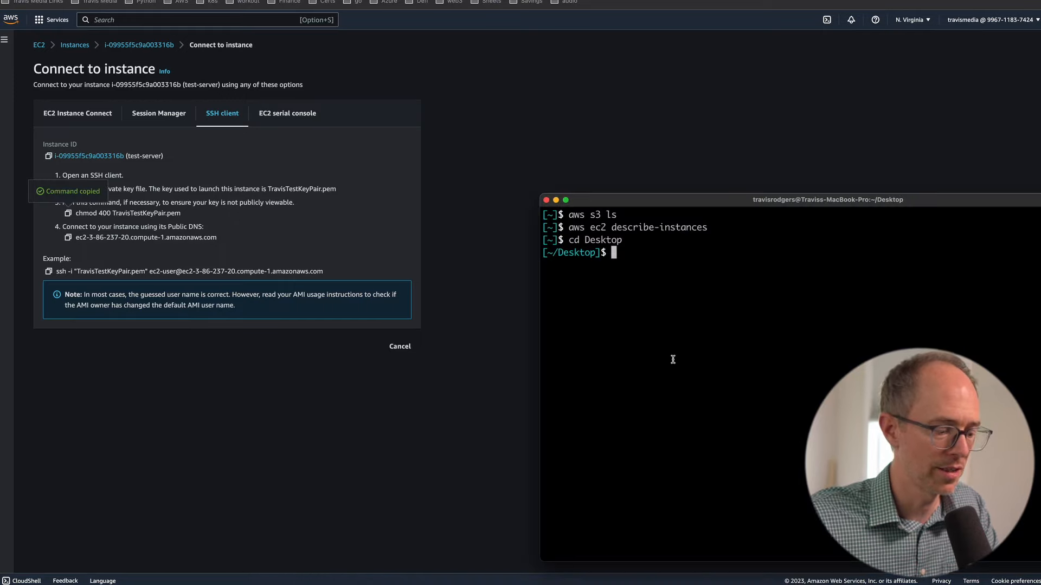
pyautogui.press('super+v')
pyautogui.press('Return')
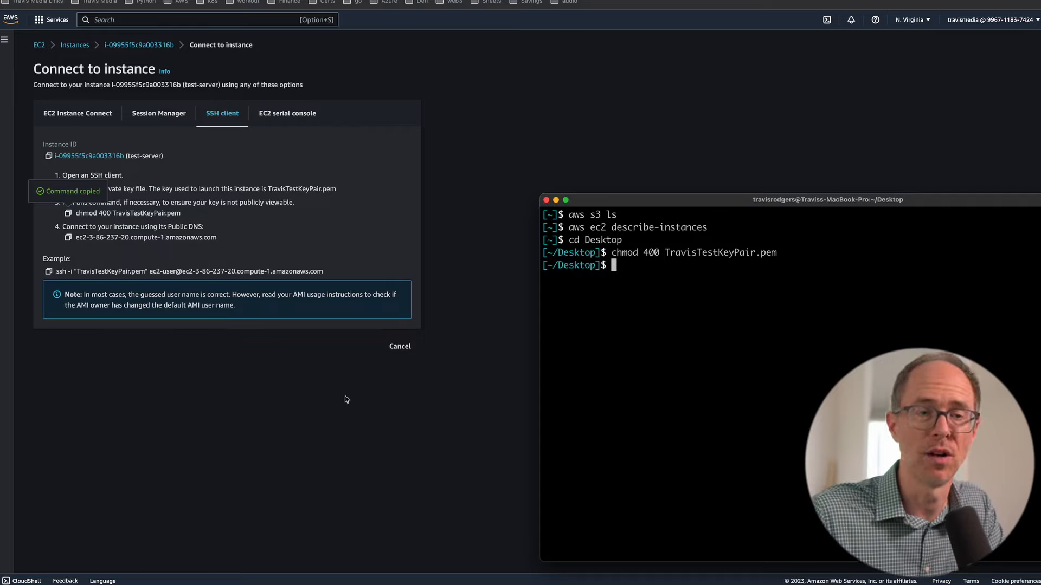
# Step: Paste and run the example ssh command to test-server, accepting the new host
pyautogui.click(48, 273)
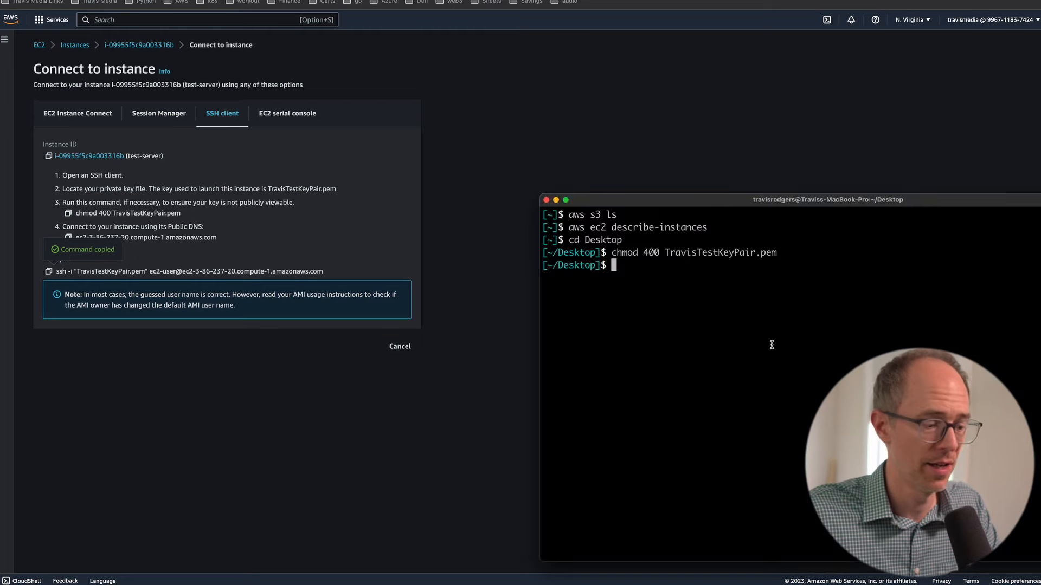
pyautogui.press('super+v')
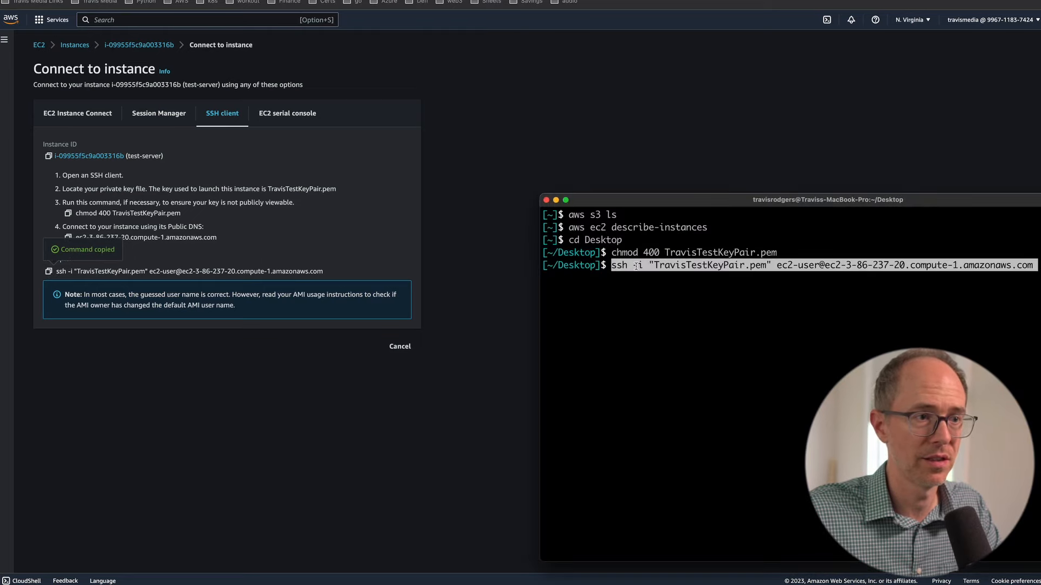
pyautogui.moveTo(651, 264); pyautogui.dragTo(821, 265)
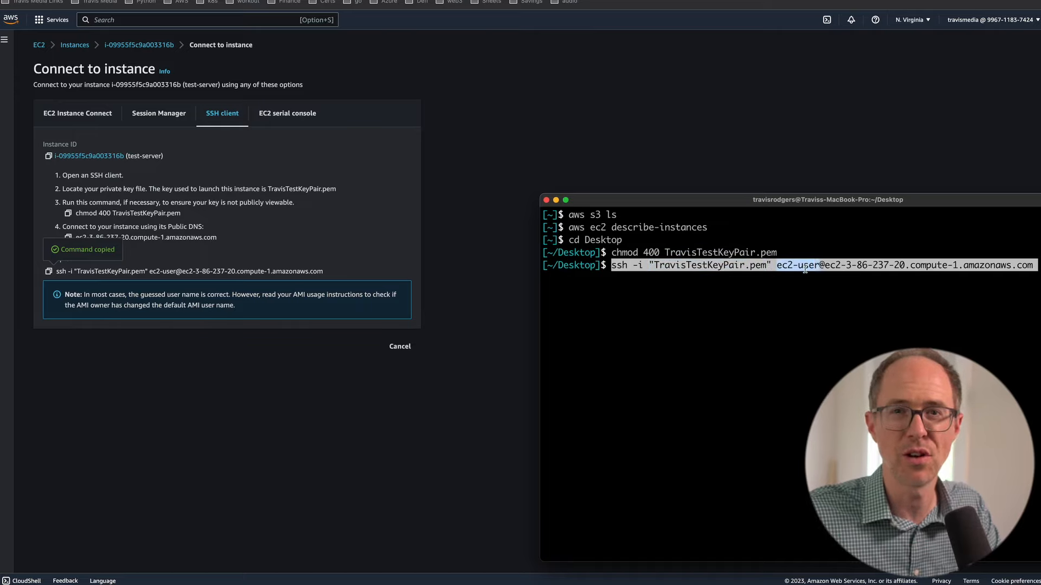
pyautogui.click(831, 276)
pyautogui.moveTo(826, 266); pyautogui.dragTo(1035, 264)
pyautogui.click(1017, 314)
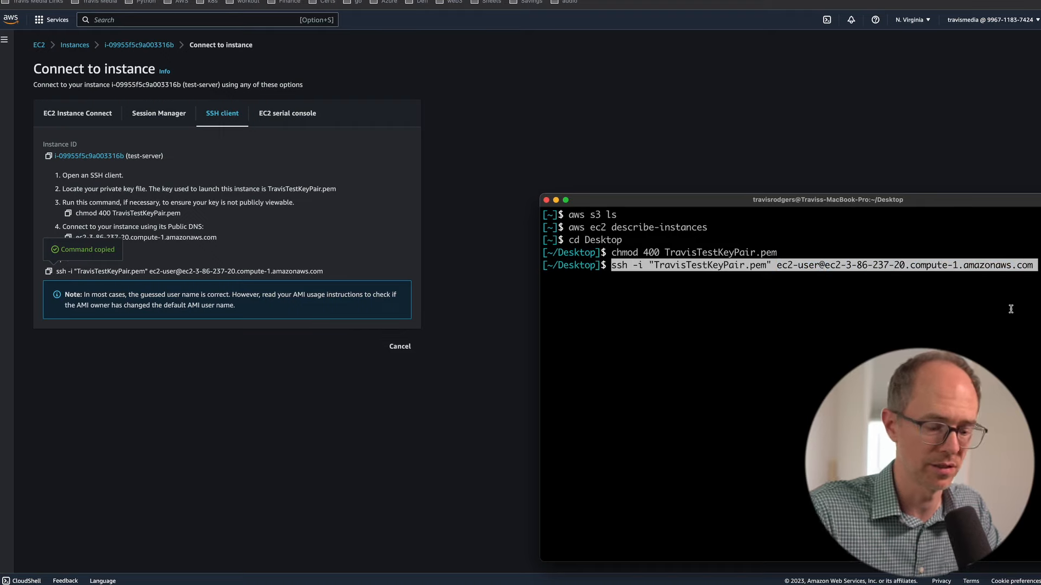
pyautogui.press('Return')
pyautogui.write('es')
pyautogui.press('Return')
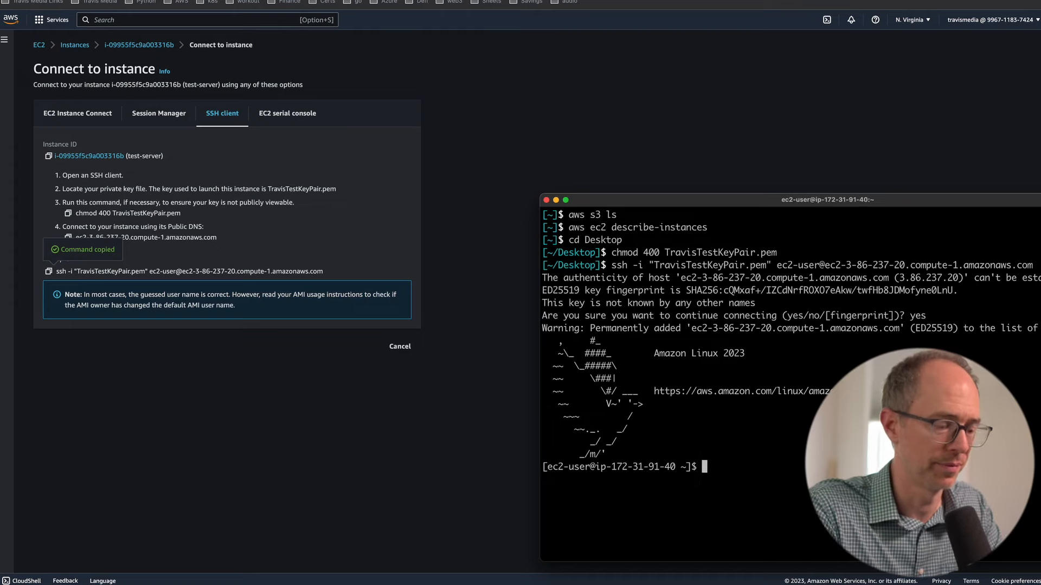
# Step: Run sudo yum update -y on the instance, then return to the console's EC2 Instance Connect option
pyautogui.write('sudo yum ')
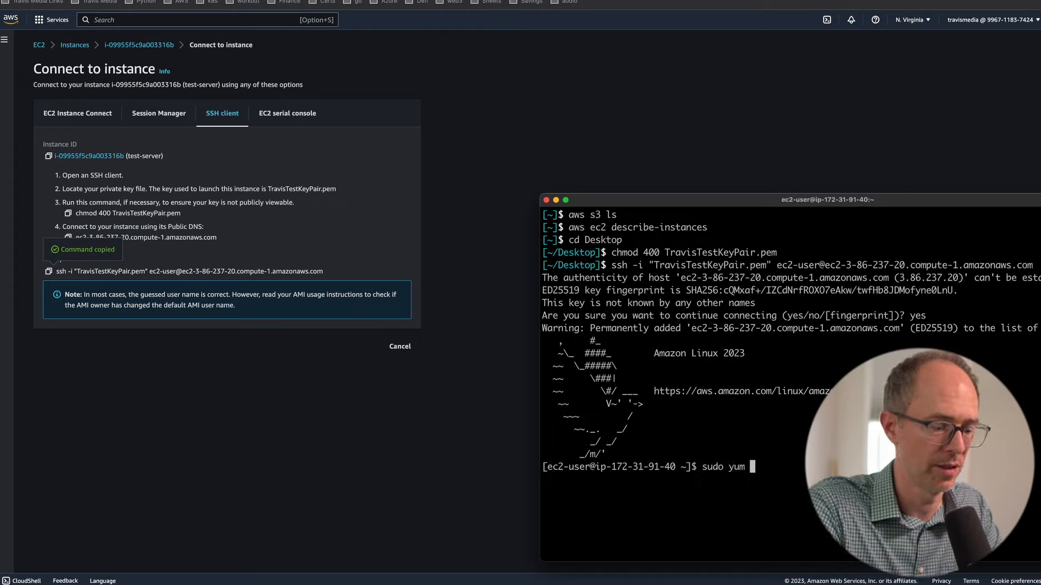
pyautogui.write('update -y')
pyautogui.press('Return')
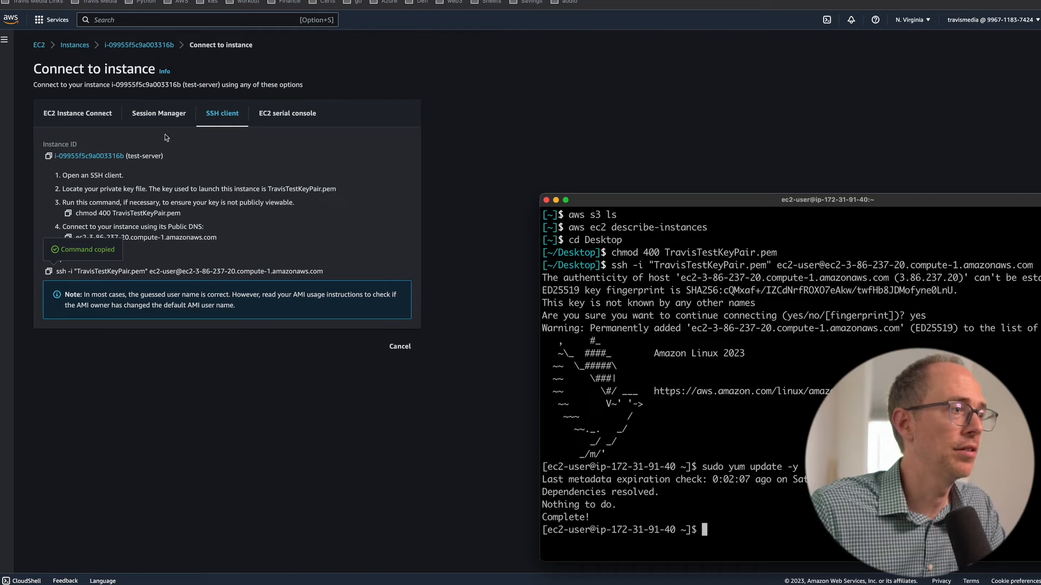
pyautogui.click(114, 116)
pyautogui.click(82, 115)
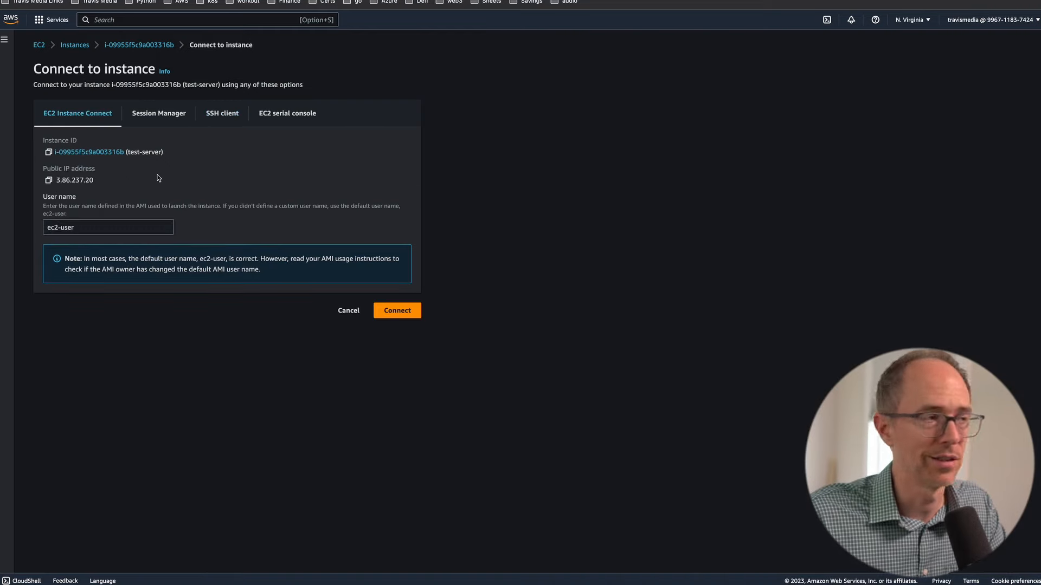
# Step: Exit the SSH session on test-server in Terminal, returning to the local prompt
pyautogui.click(58, 20)
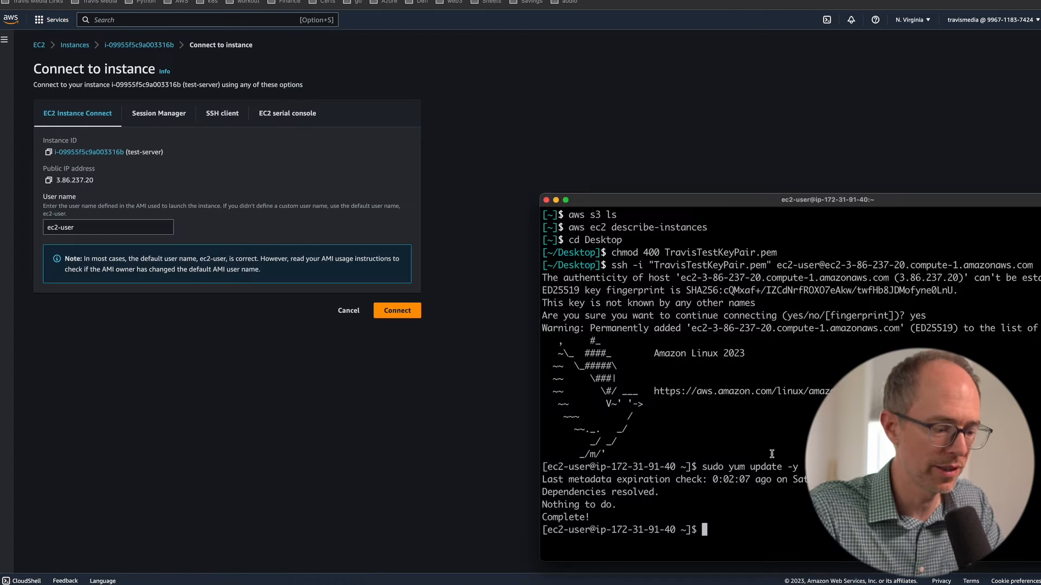
pyautogui.write('exit')
pyautogui.press('Return')
# Step: Run aws ec2 describe-instances and page through the JSON showing test-server as a running t2.micro
pyautogui.press('Up')
pyautogui.press('Up')
pyautogui.press('Up')
pyautogui.press('Up')
pyautogui.press('Up')
pyautogui.press('Up')
pyautogui.press('Down')
pyautogui.press('Down')
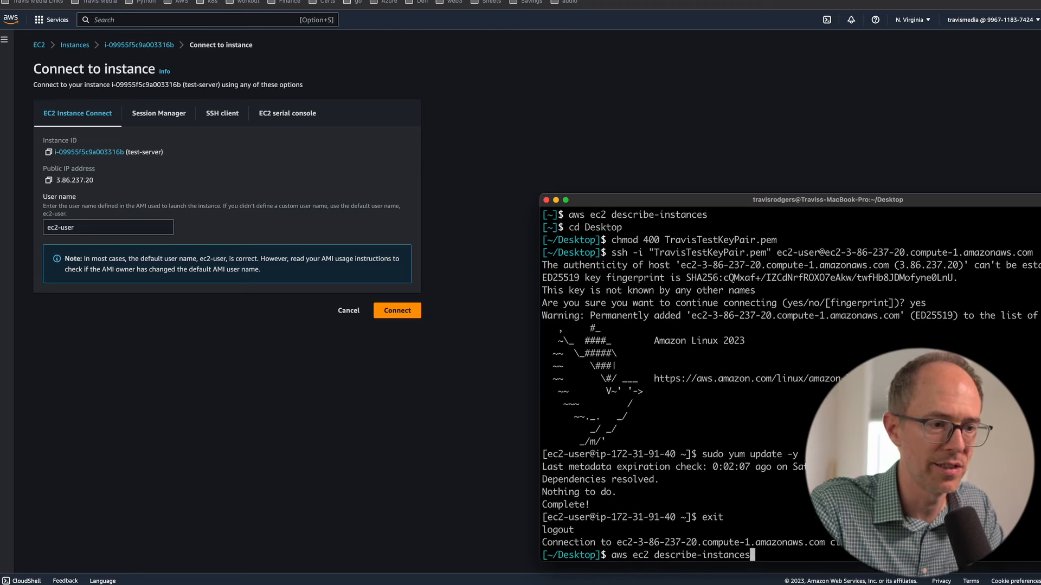
pyautogui.press('Return')
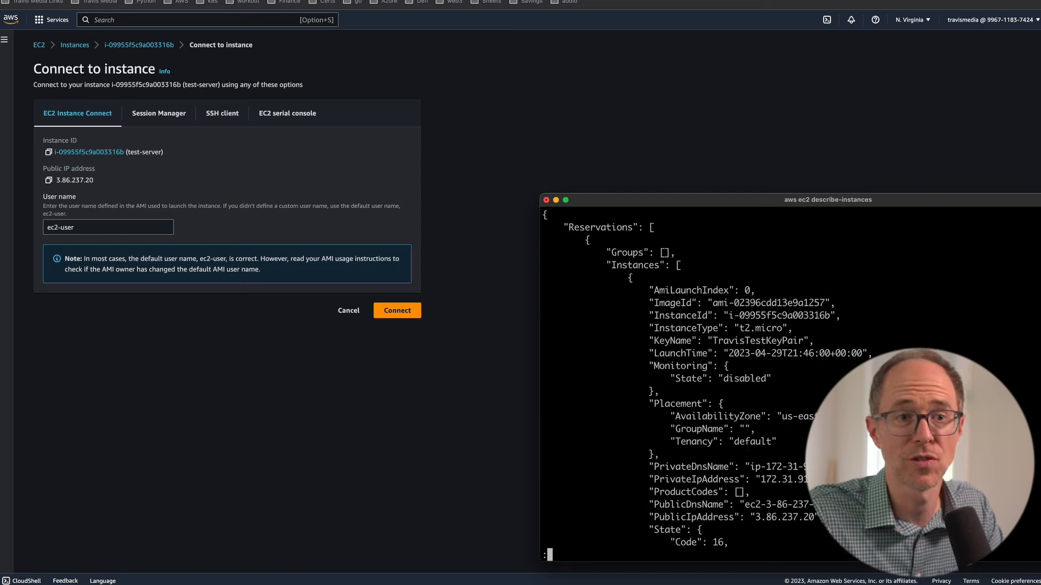
pyautogui.press('Down')
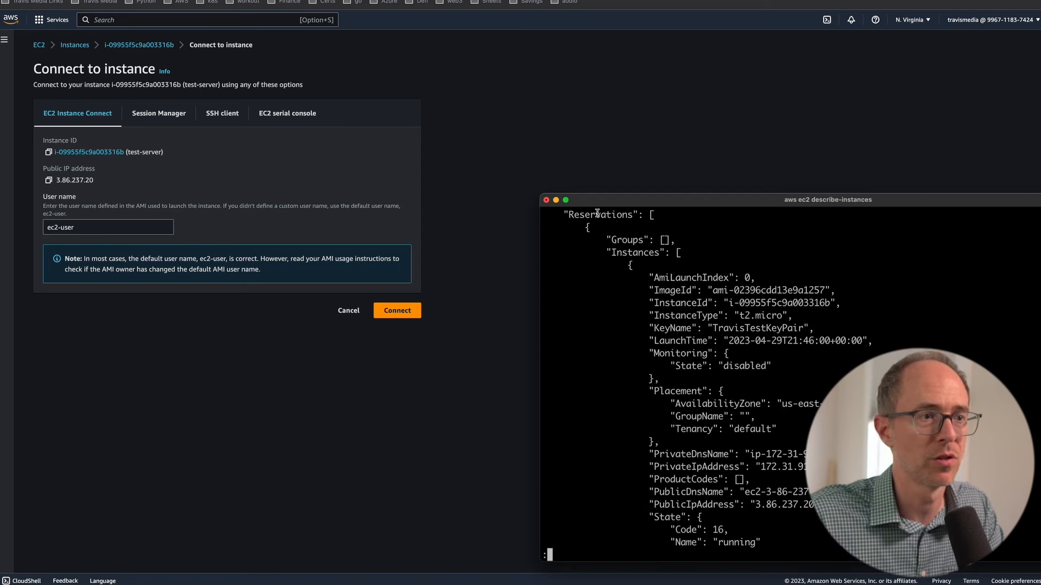
pyautogui.moveTo(611, 252); pyautogui.dragTo(670, 253)
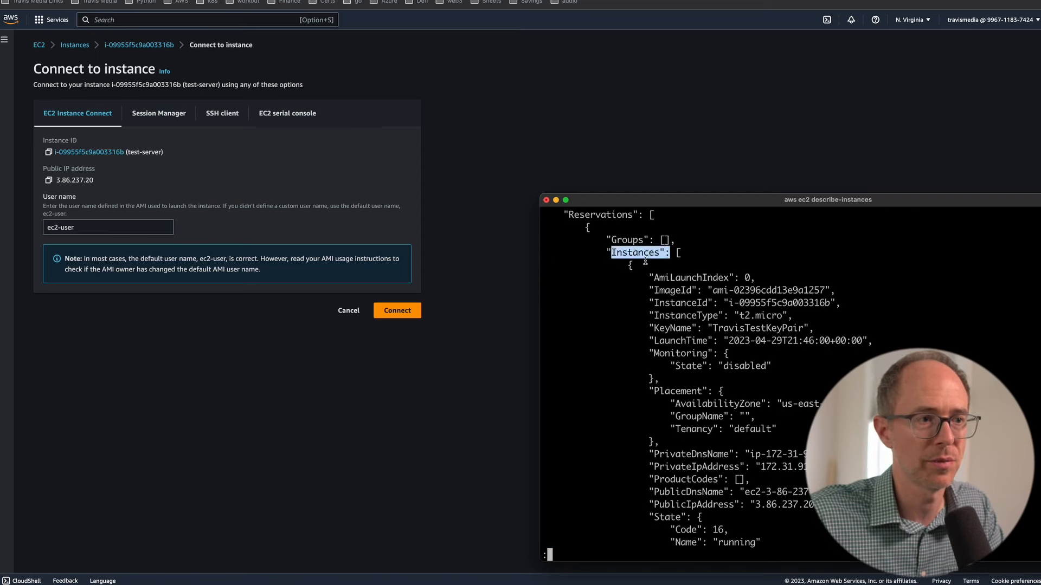
pyautogui.press('Down')
pyautogui.press('Down')
pyautogui.press('Down')
pyautogui.press('Down')
pyautogui.press('Down')
pyautogui.press('Down')
pyautogui.press('Down')
pyautogui.press('Down')
pyautogui.press('Down')
pyautogui.press('Down')
pyautogui.press('Down')
pyautogui.press('Down')
pyautogui.press('Down')
pyautogui.press('Down')
pyautogui.press('Down')
pyautogui.press('Down')
pyautogui.press('Down')
pyautogui.press('Down')
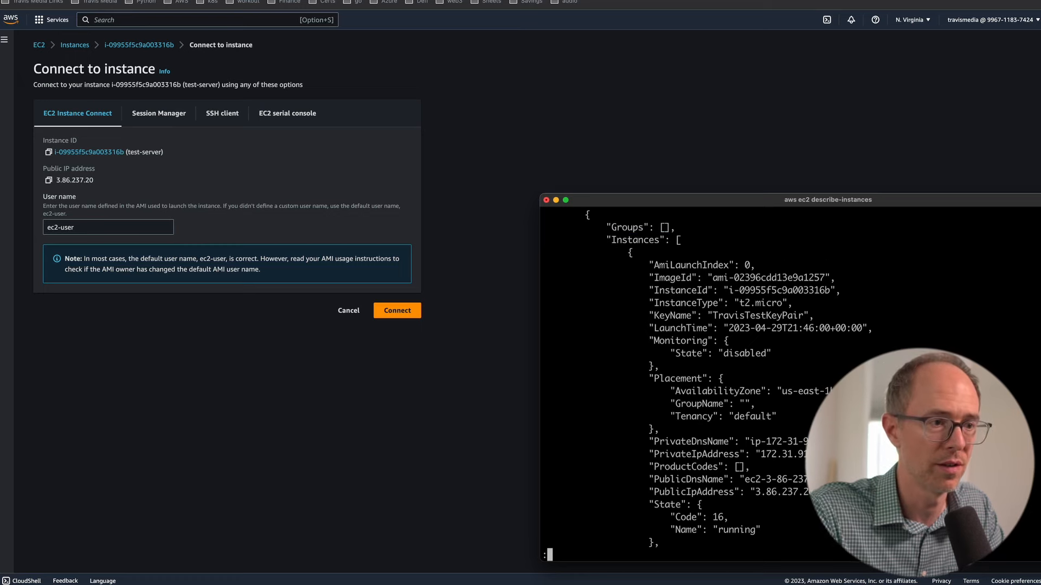
pyautogui.press('Down')
pyautogui.press('Down')
pyautogui.press('Down')
pyautogui.press('Down')
pyautogui.press('Down')
pyautogui.press('Down')
pyautogui.press('Down')
pyautogui.press('Down')
pyautogui.press('Down')
pyautogui.press('Down')
pyautogui.press('Down')
pyautogui.press('Down')
pyautogui.press('Down')
pyautogui.press('Down')
pyautogui.press('Down')
pyautogui.press('Down')
pyautogui.press('Down')
pyautogui.press('Down')
pyautogui.press('Down')
pyautogui.press('Down')
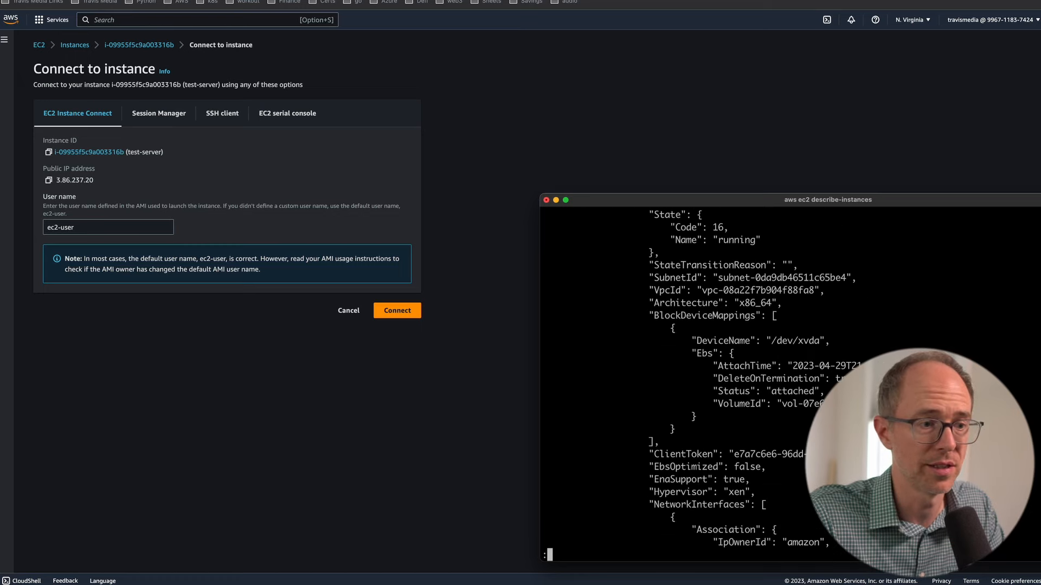
pyautogui.press('q')
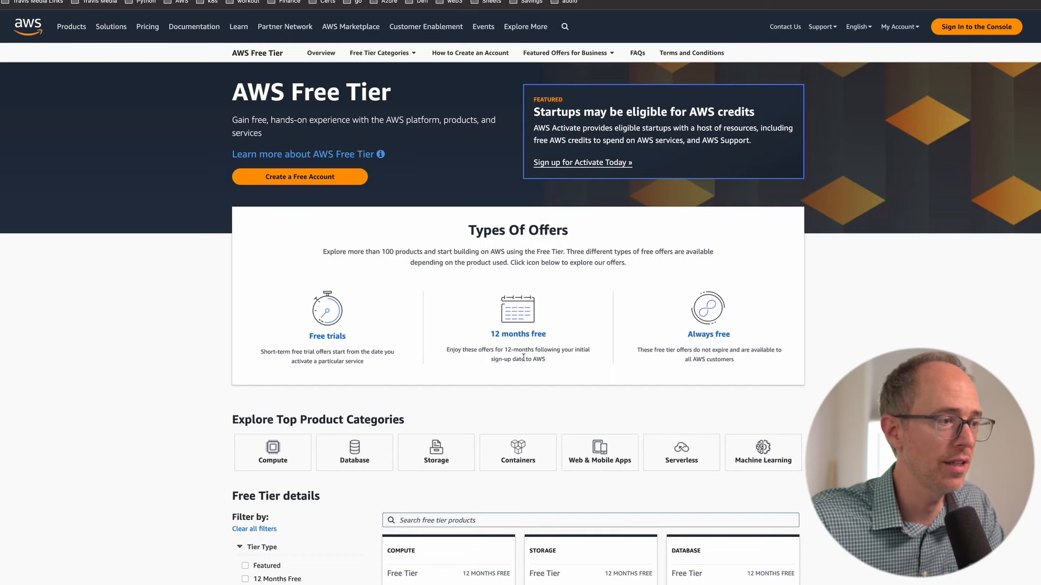
# Step: Filter the Free Tier offers by Database, Storage, Containers, Front-End Web & Mobile, then Serverless
pyautogui.scroll(-4, 365, 277)
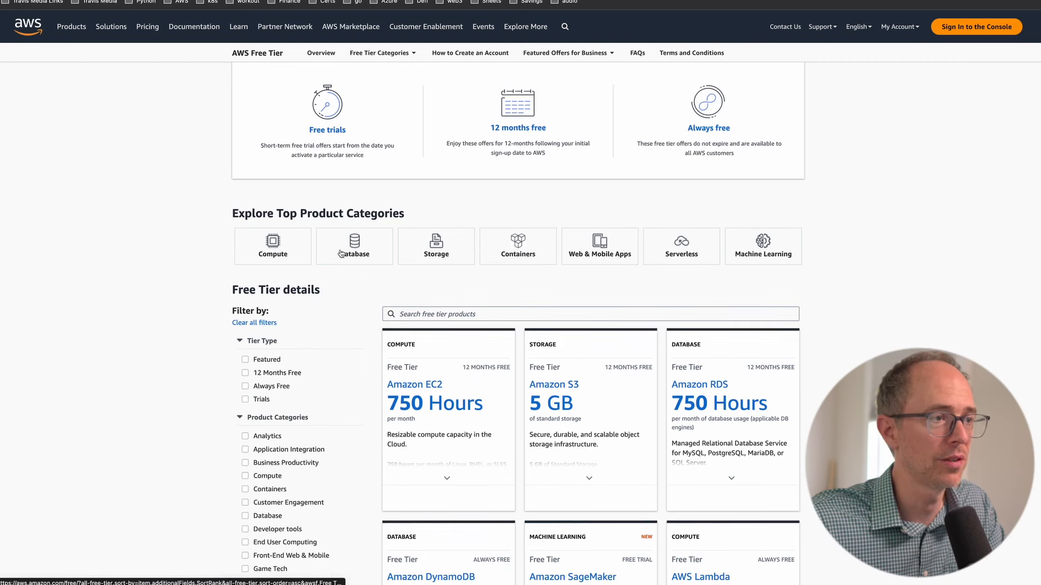
pyautogui.click(339, 255)
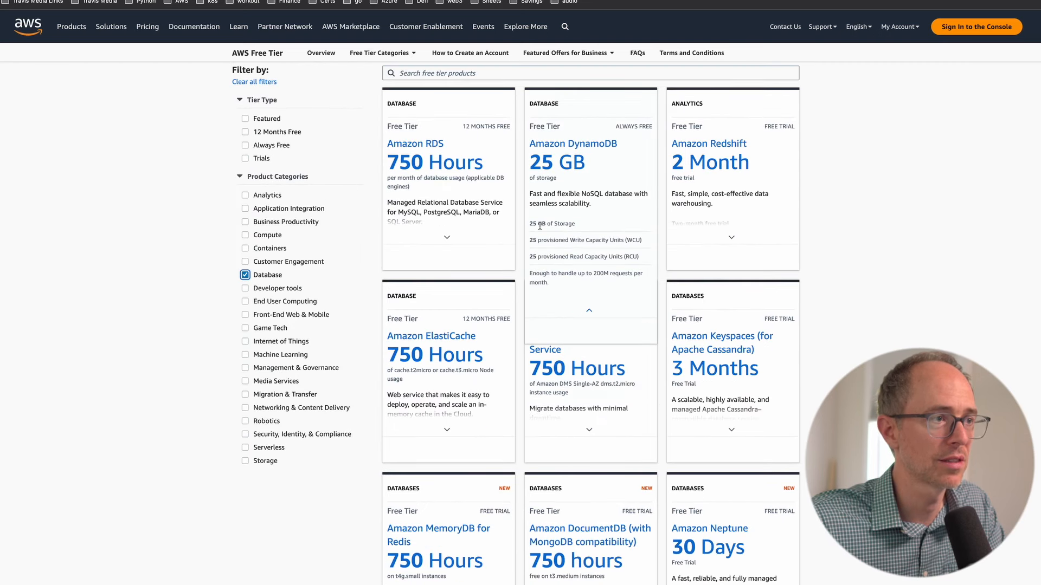
pyautogui.moveTo(455, 145)
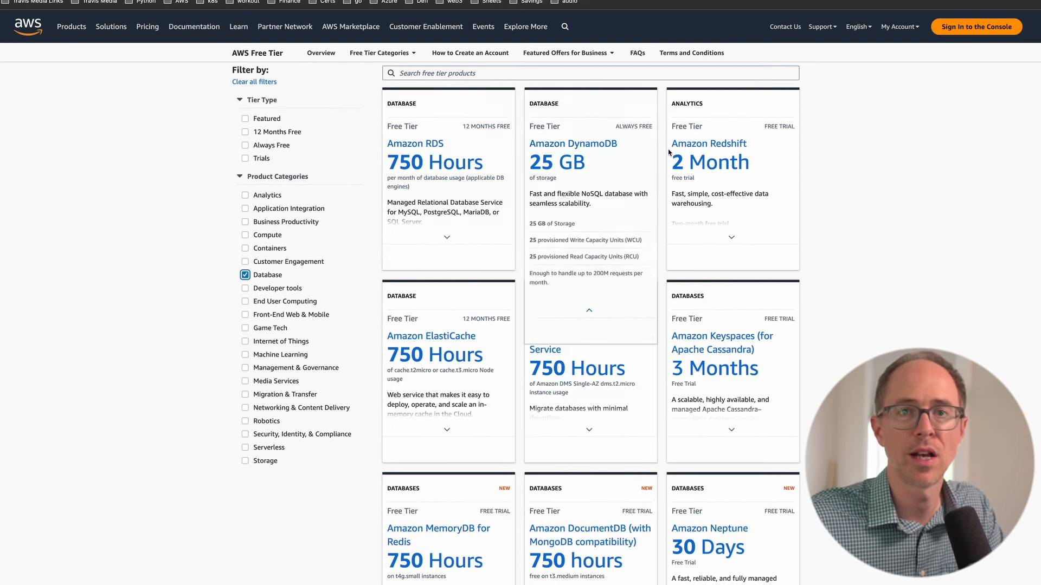
pyautogui.scroll(4, 458, 162)
pyautogui.click(440, 217)
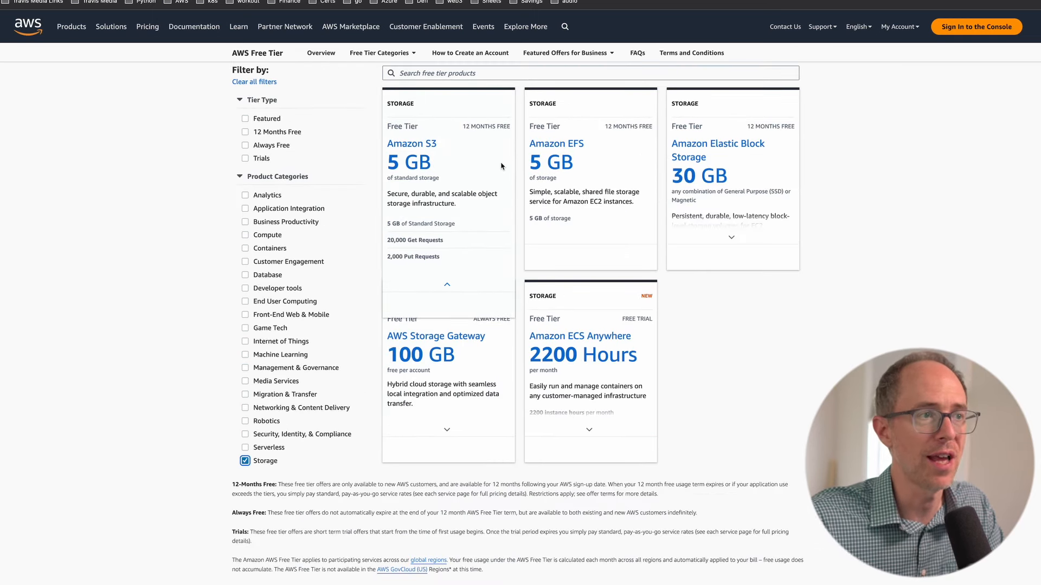
pyautogui.scroll(4, 525, 152)
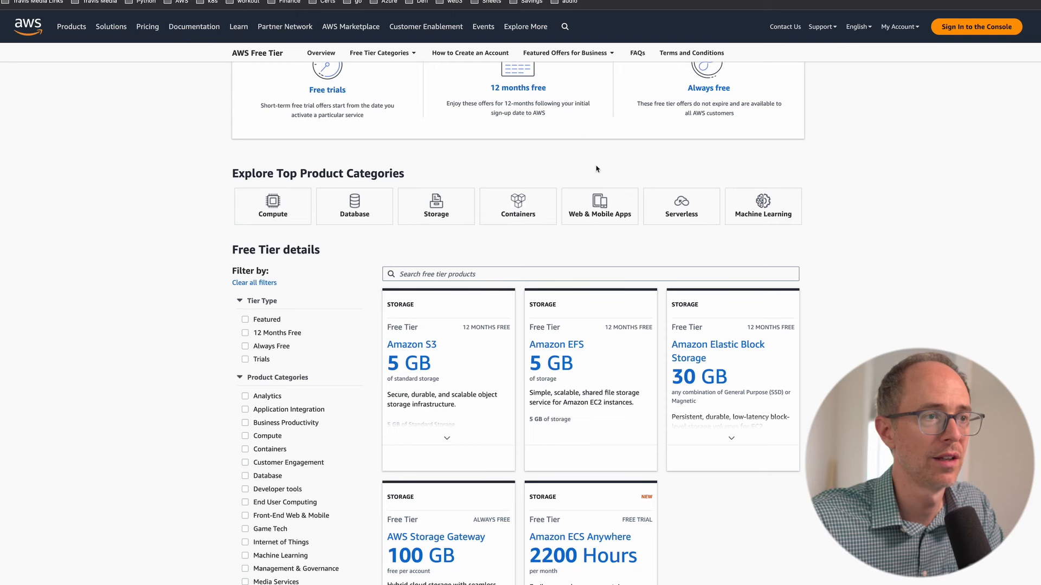
pyautogui.click(531, 201)
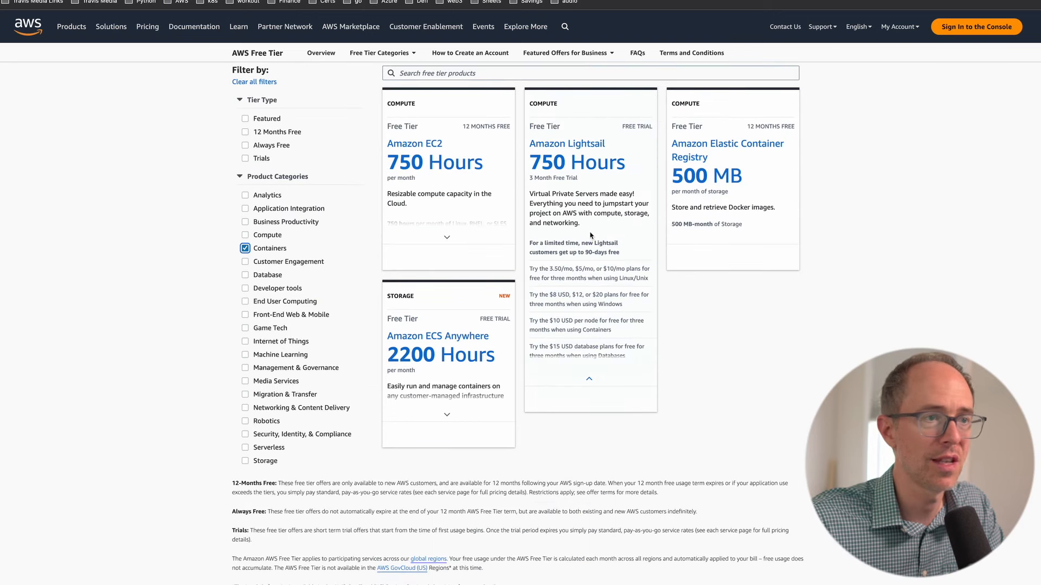
pyautogui.scroll(6, 592, 237)
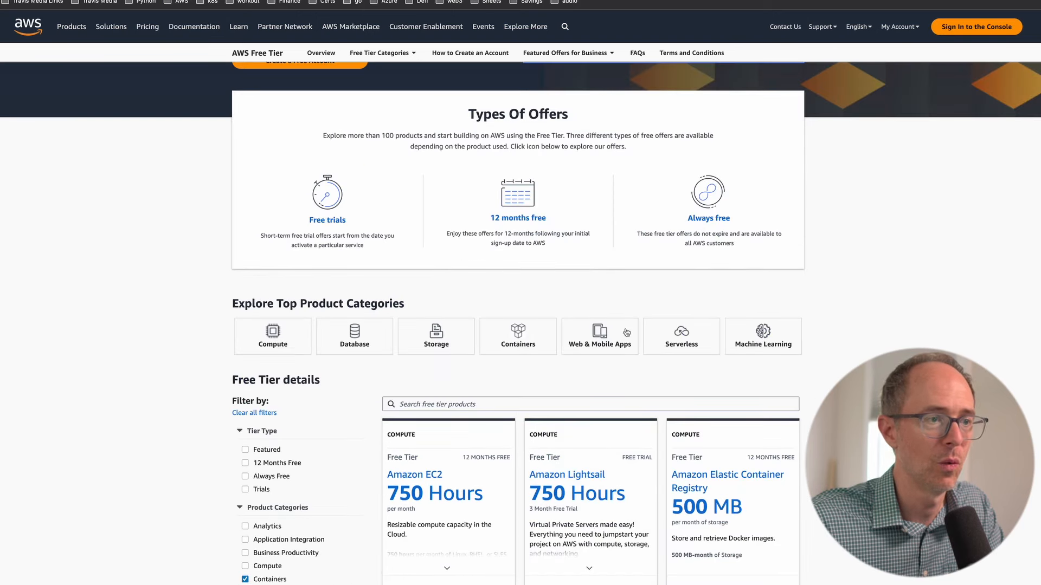
pyautogui.click(630, 323)
pyautogui.click(681, 145)
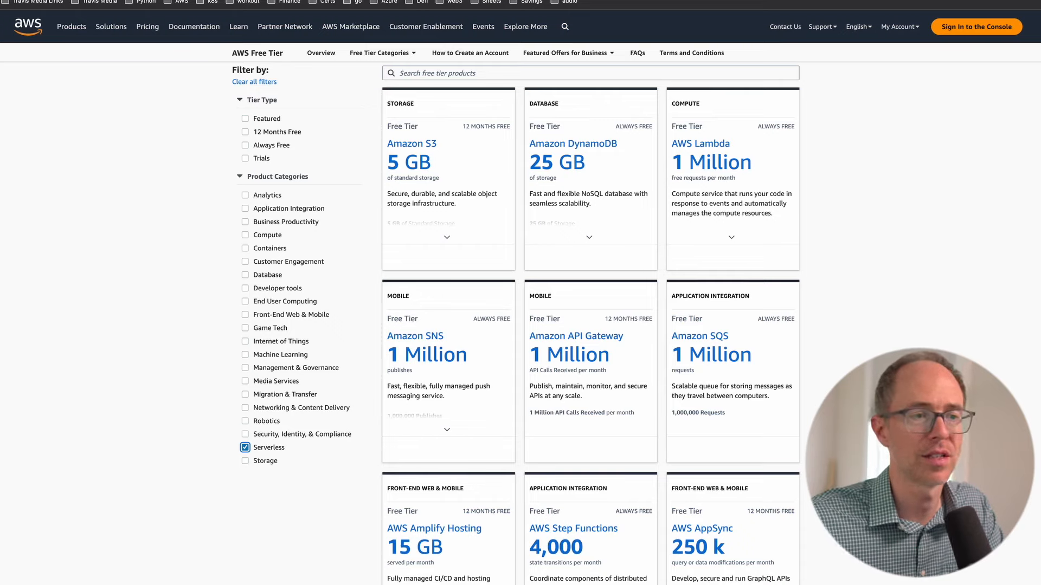
pyautogui.moveTo(708, 126)
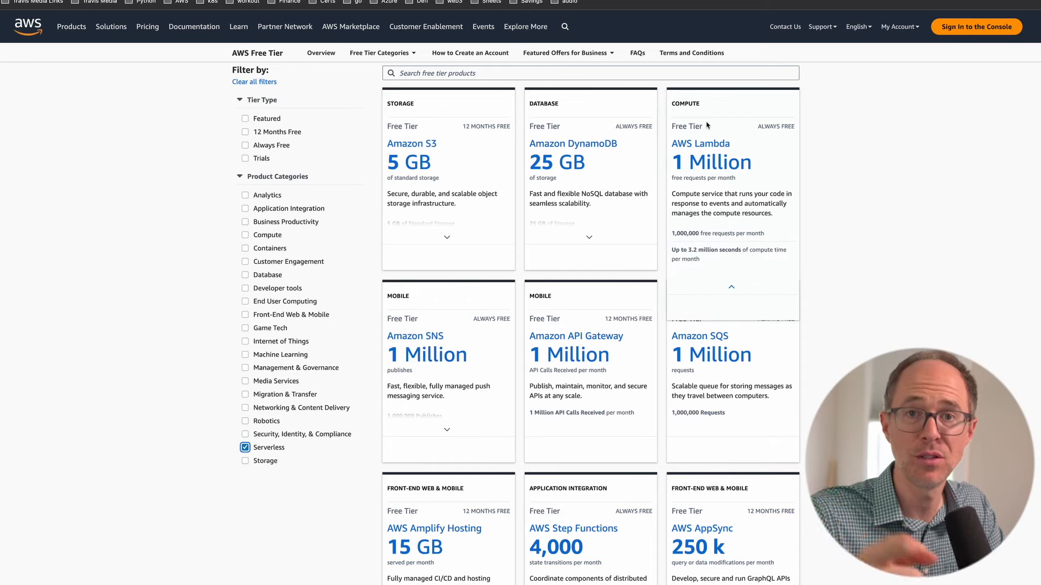